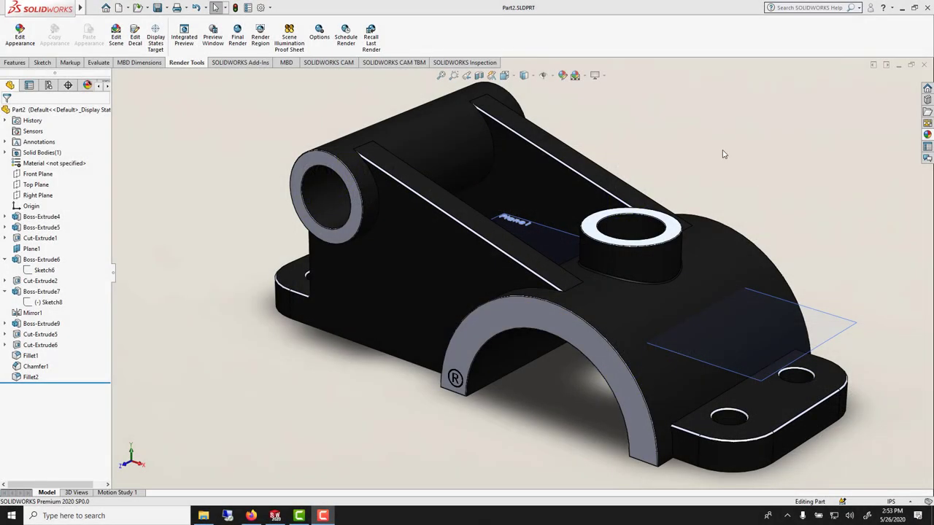
Step: Place the ® decal on the bracket's arch face, then close Part2
middle_click_drag(725, 153, 739, 138)
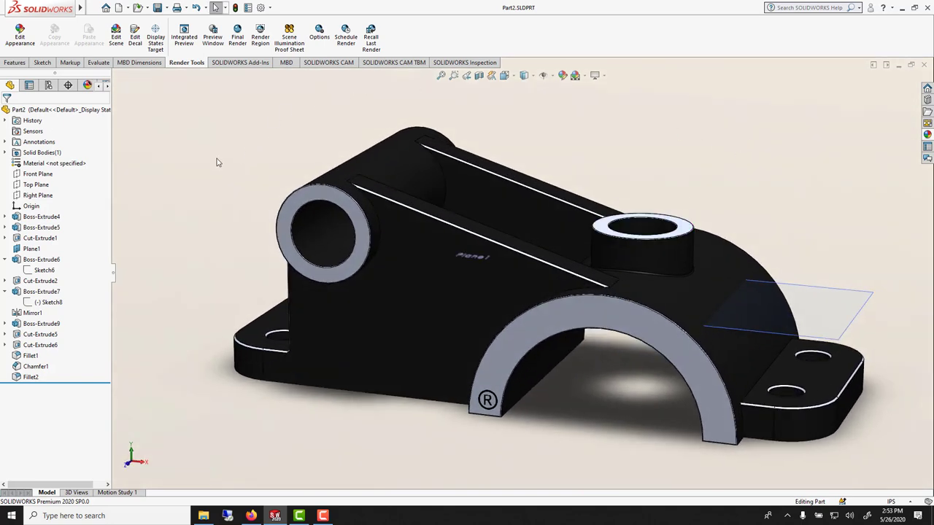
mouse_move(216, 162)
middle_mouse_down()
mouse_move(335, 168)
mouse_move(219, 153)
middle_mouse_up()
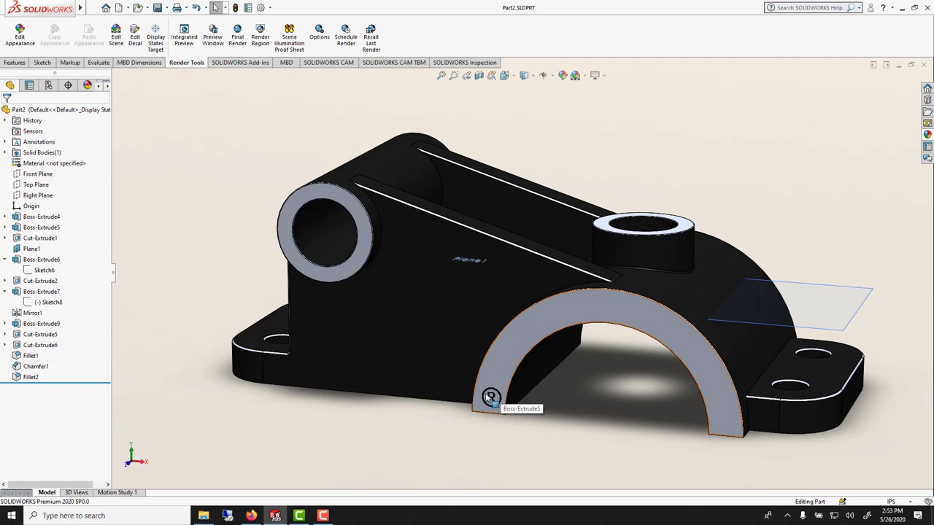
left_click_drag(487, 393, 491, 397)
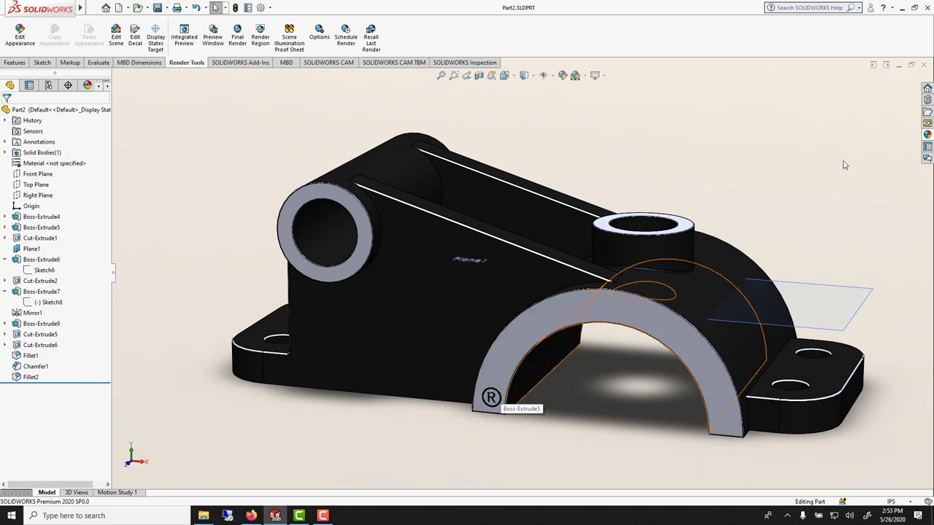
left_click(924, 65)
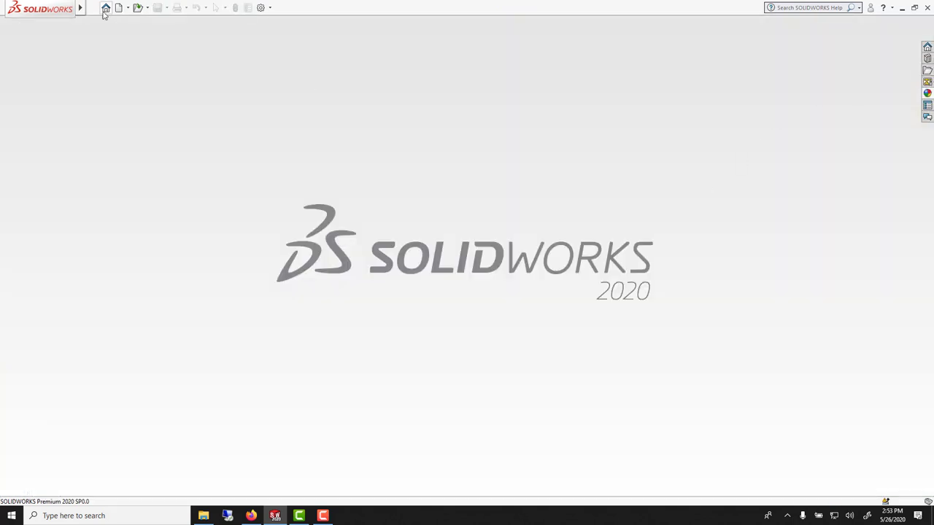
Step: Create a new part and start a sketch on the Top Plane
key("ctrl+n")
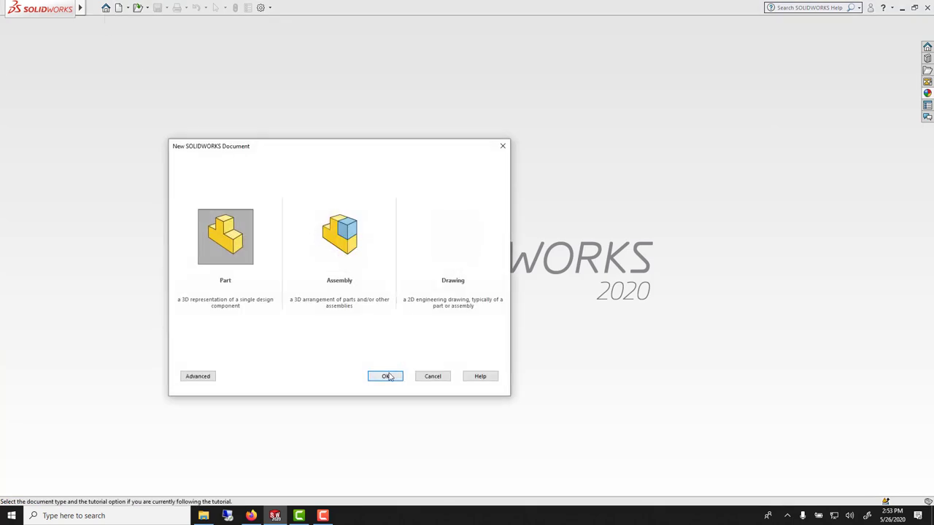
left_click(387, 376)
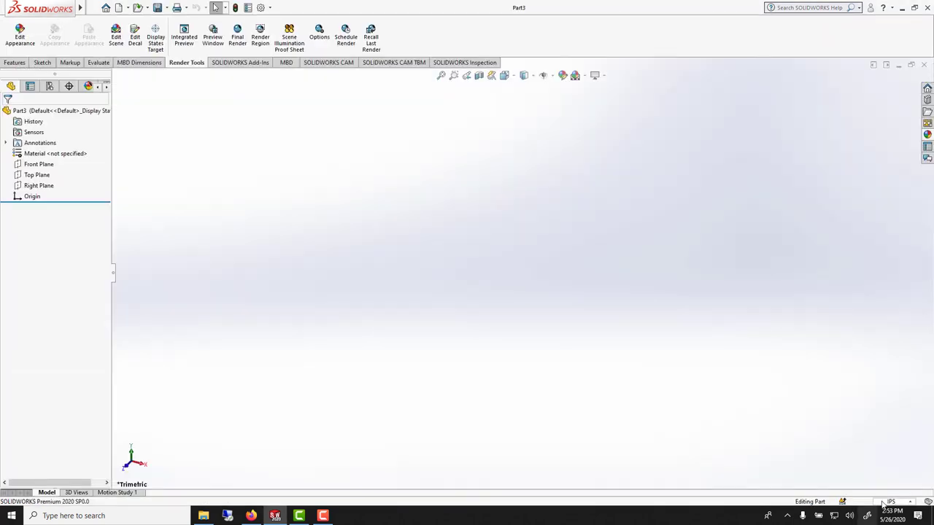
left_click(881, 503)
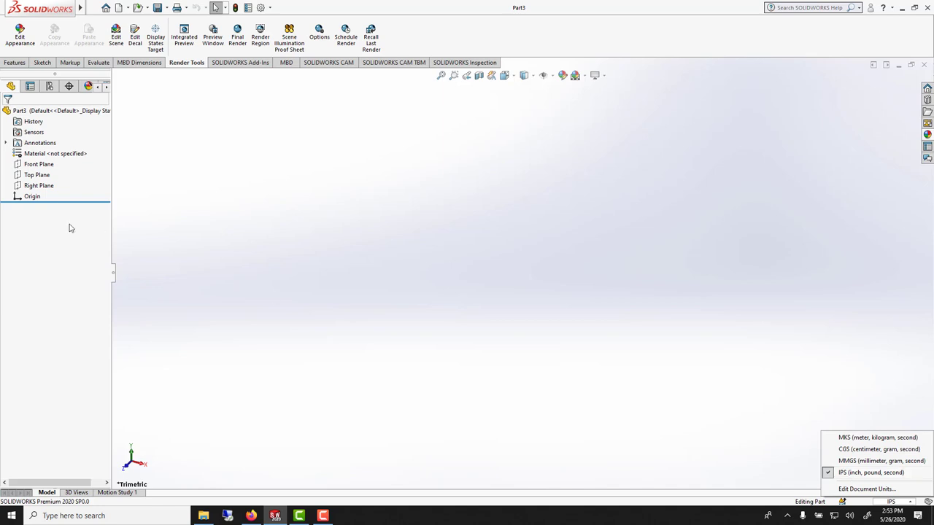
left_click(40, 177)
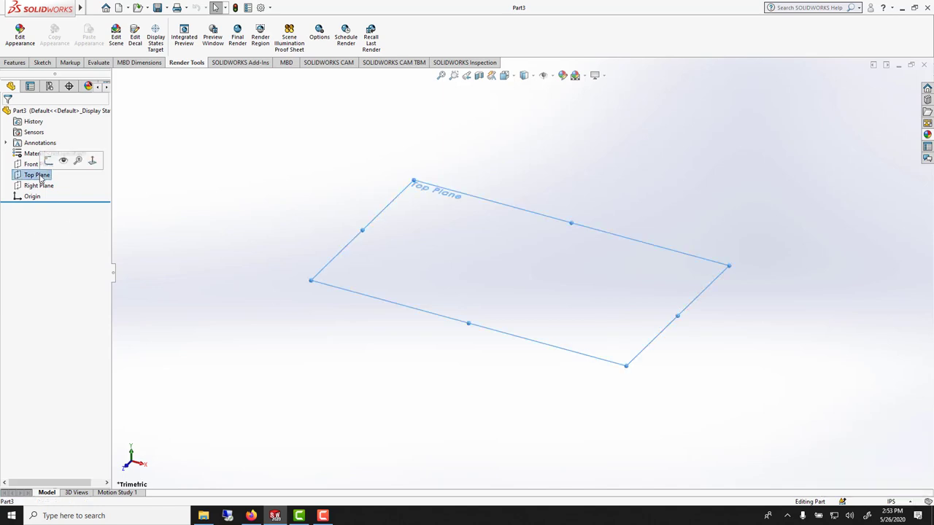
left_click(47, 161)
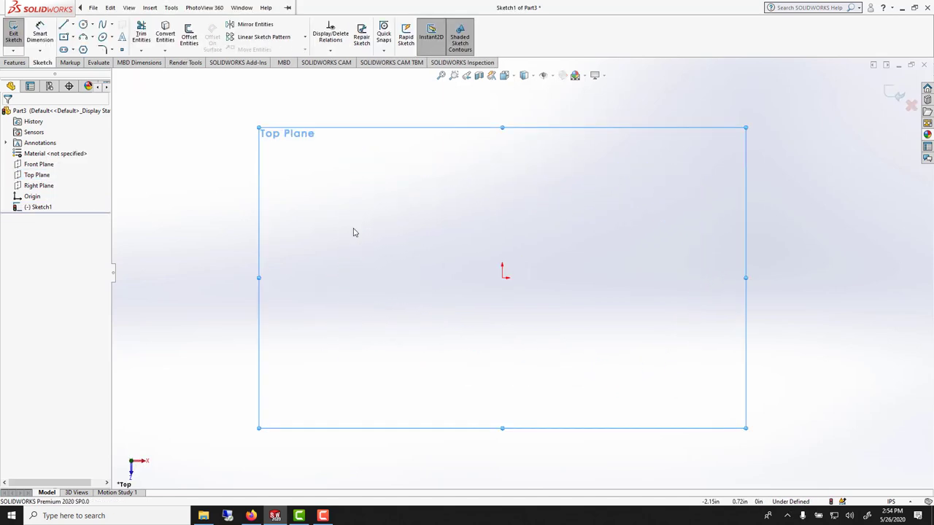
Step: Draw a horizontal centerline through the origin
left_click(74, 25)
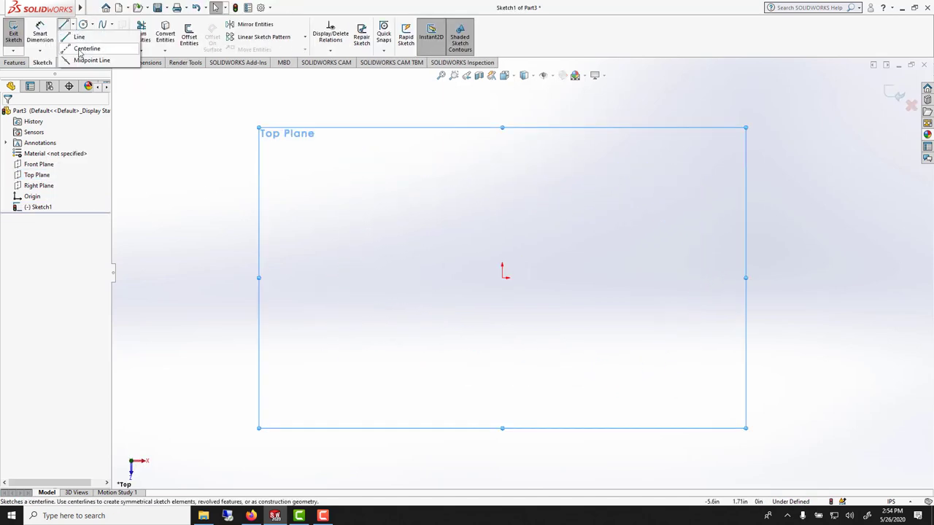
left_click(81, 59)
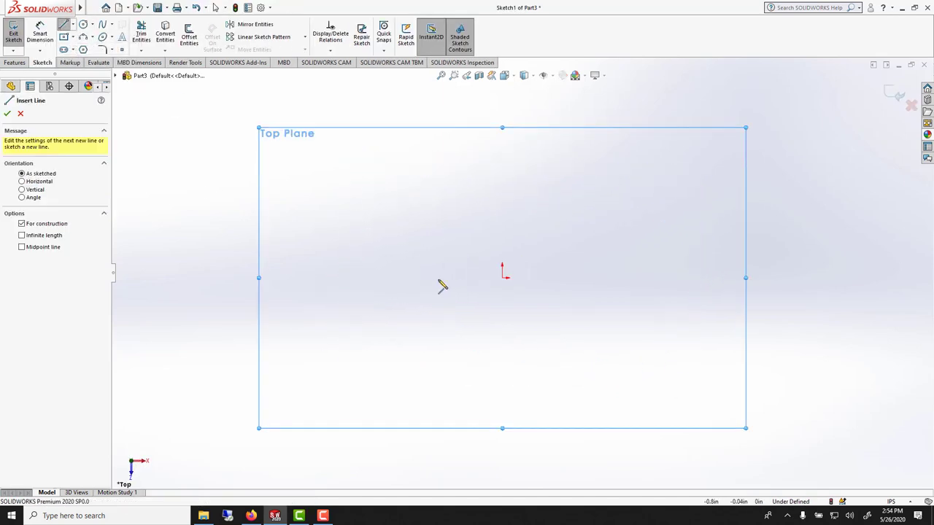
left_click(428, 277)
left_click(591, 277)
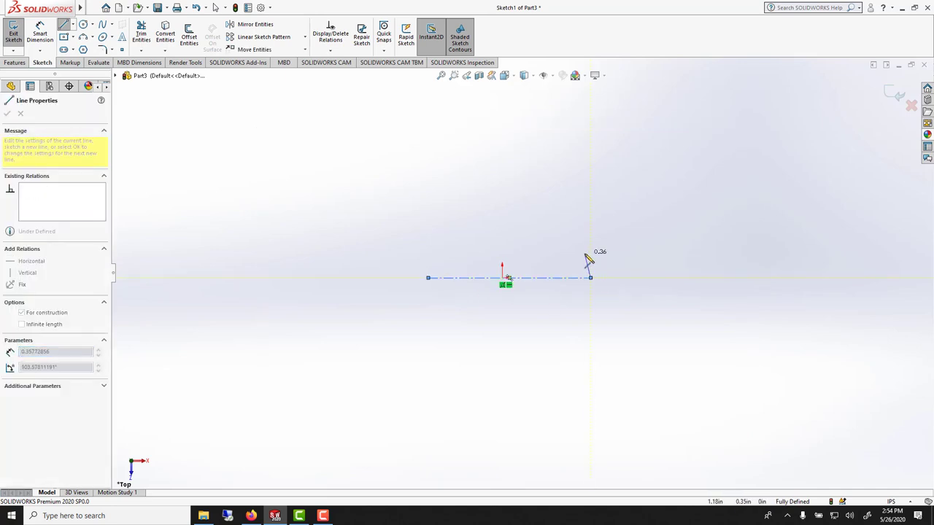
right_click(591, 254)
left_click(607, 258)
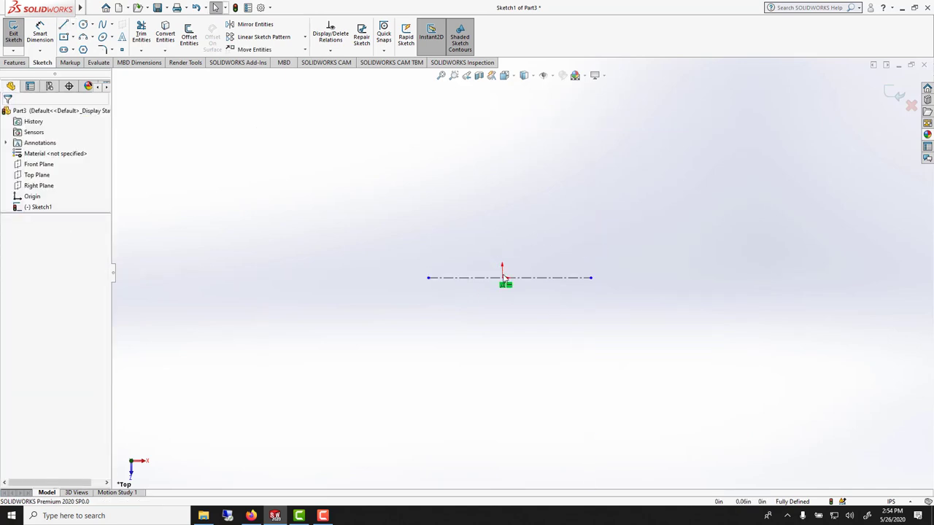
Step: Draw a vertical centerline through the origin
left_click(73, 24)
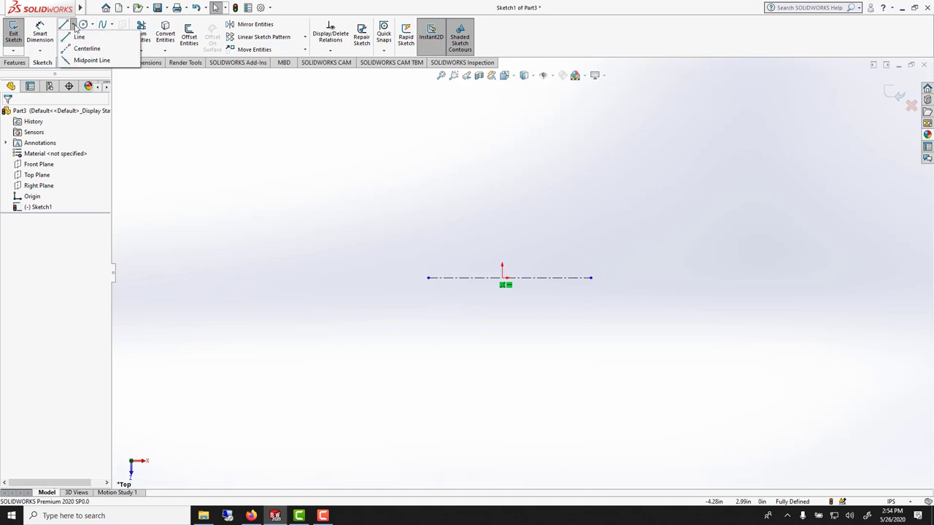
left_click(89, 46)
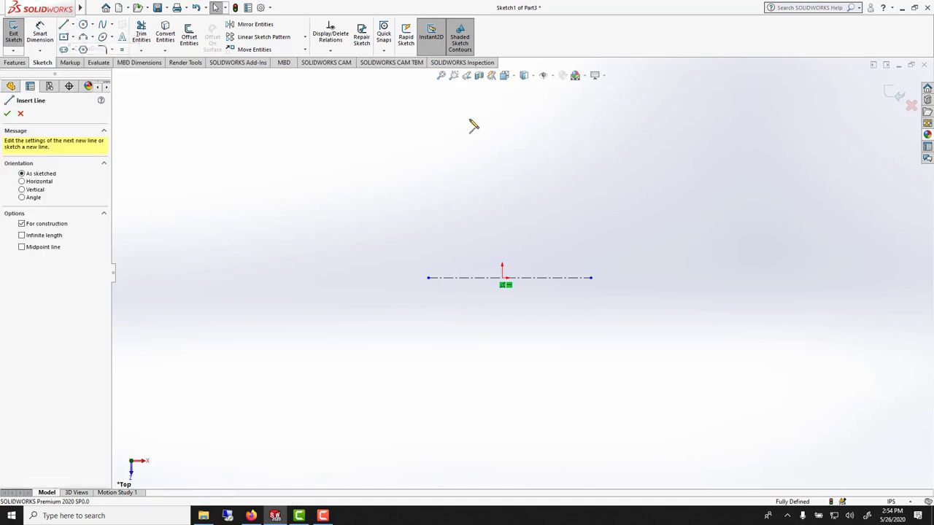
left_click(501, 167)
left_click(502, 355)
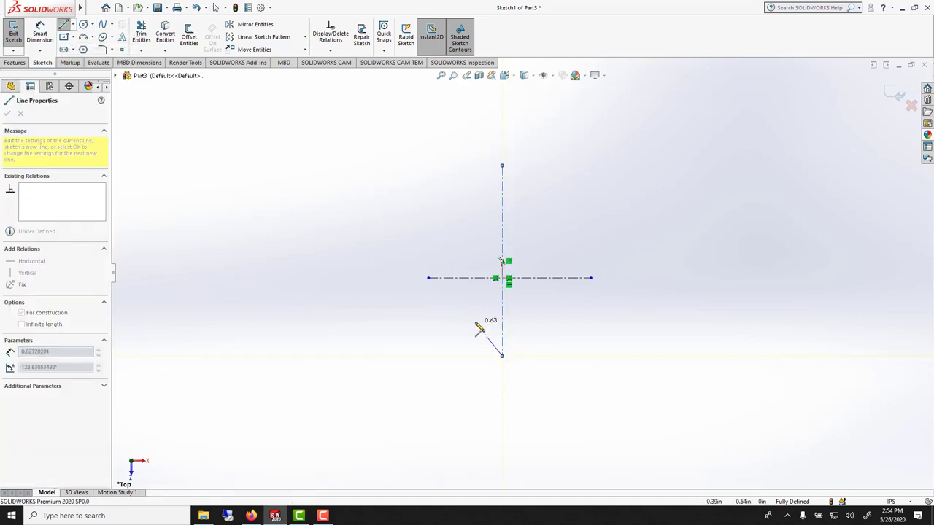
right_click(479, 329)
left_click(481, 337)
key("Escape")
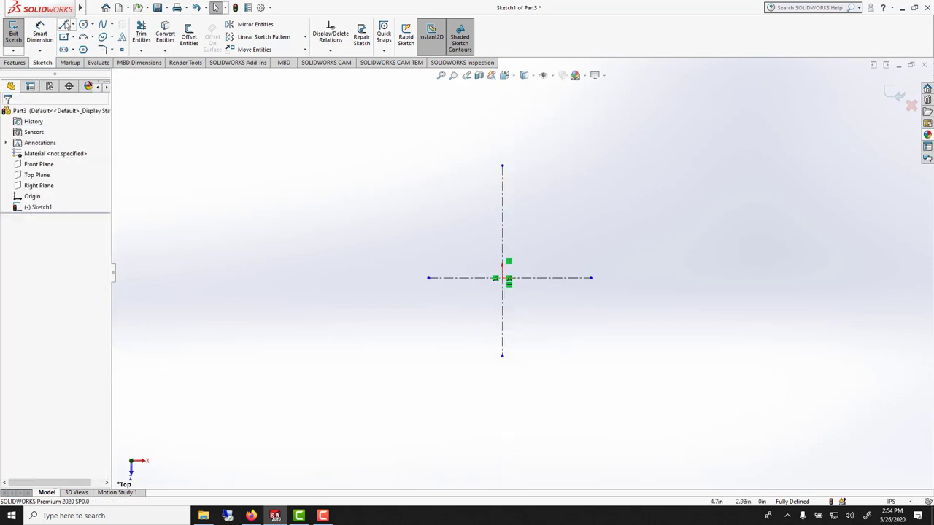
Step: Draw a center rectangle centred on the horizontal centerline
left_click(65, 37)
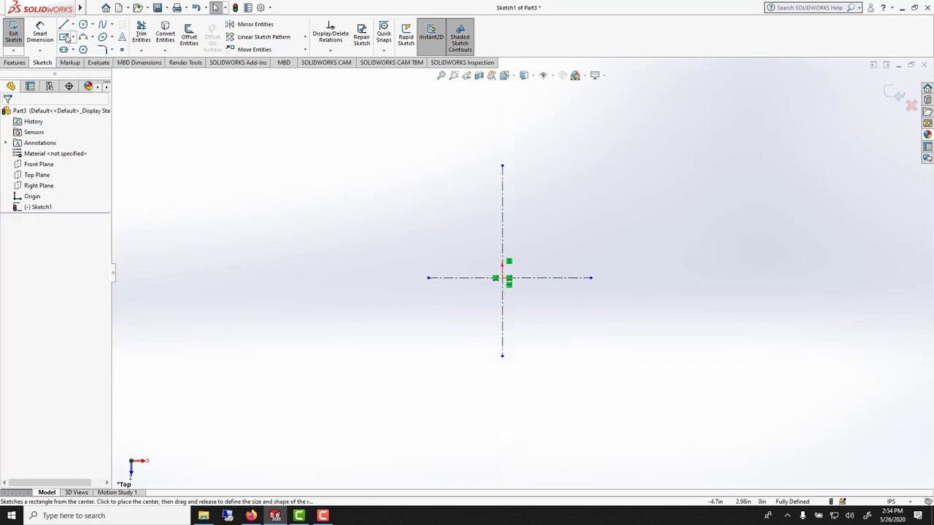
left_click(474, 278)
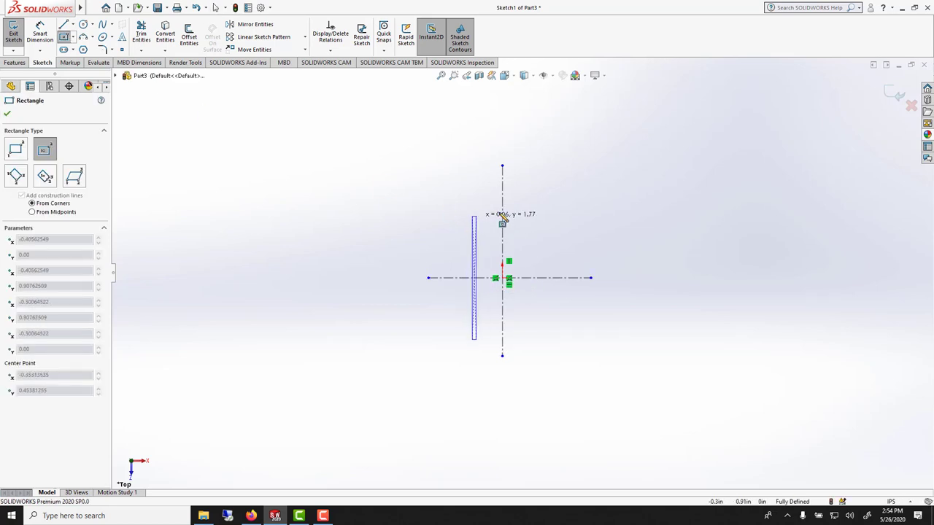
left_click(617, 231)
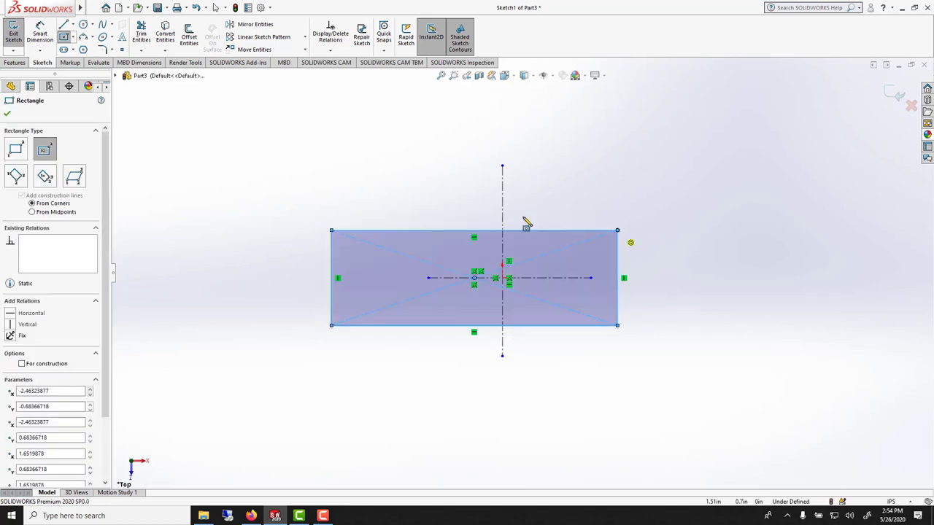
left_click(8, 115)
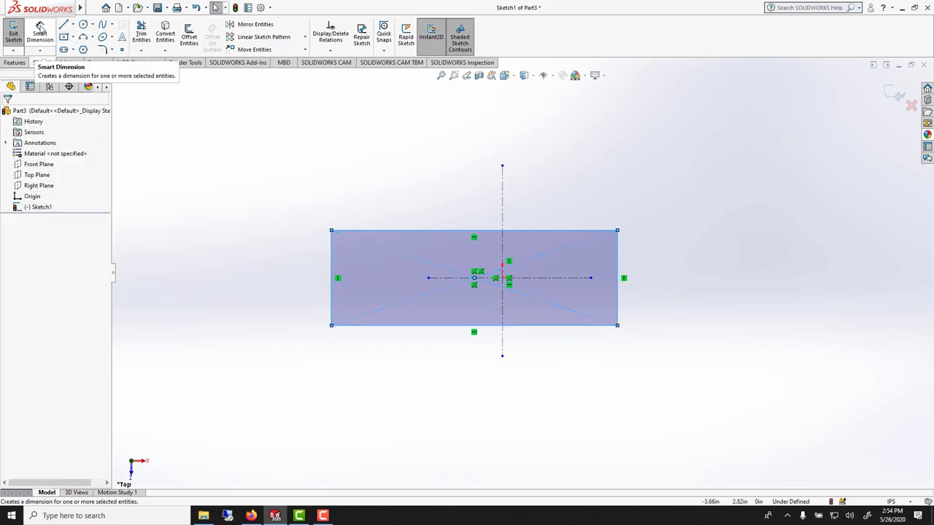
Step: Dimension the rectangle: centre 1.00 from the vertical centerline, height 3.50
left_click(40, 29)
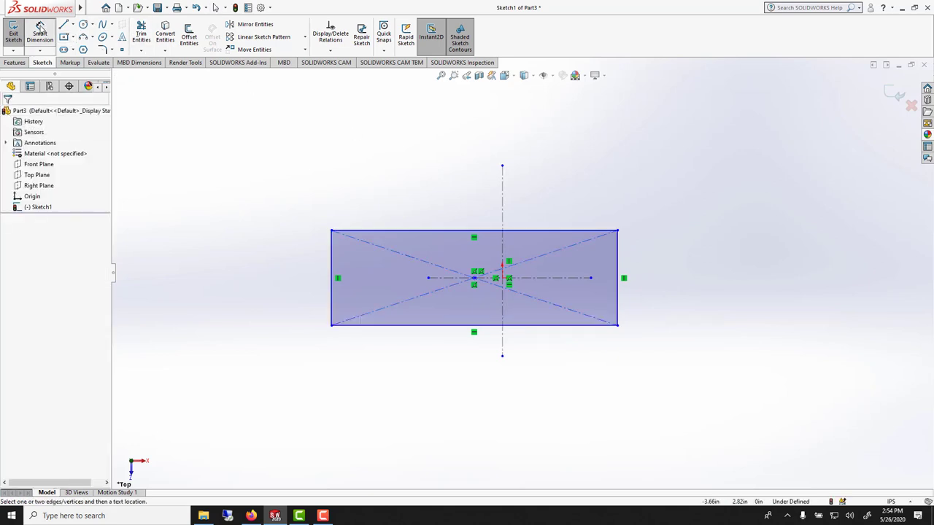
left_click(476, 279)
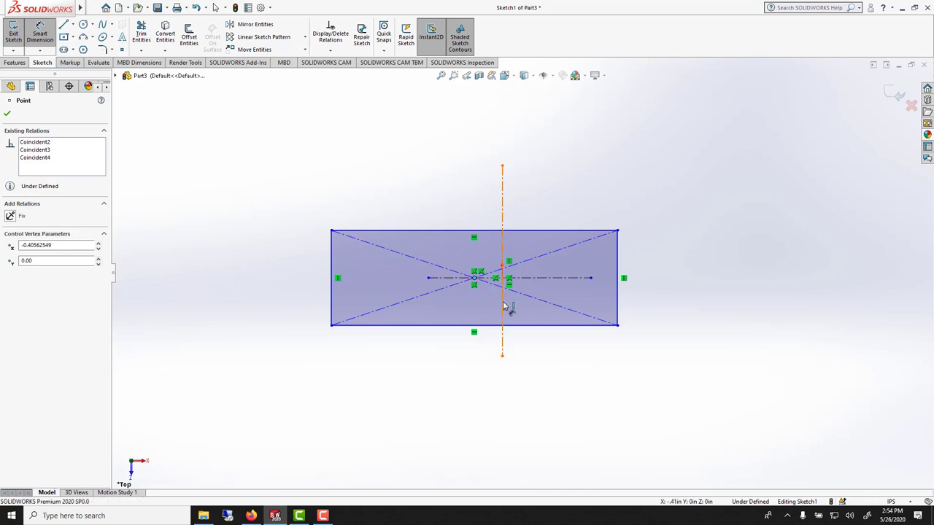
left_click(503, 306)
left_click(491, 198)
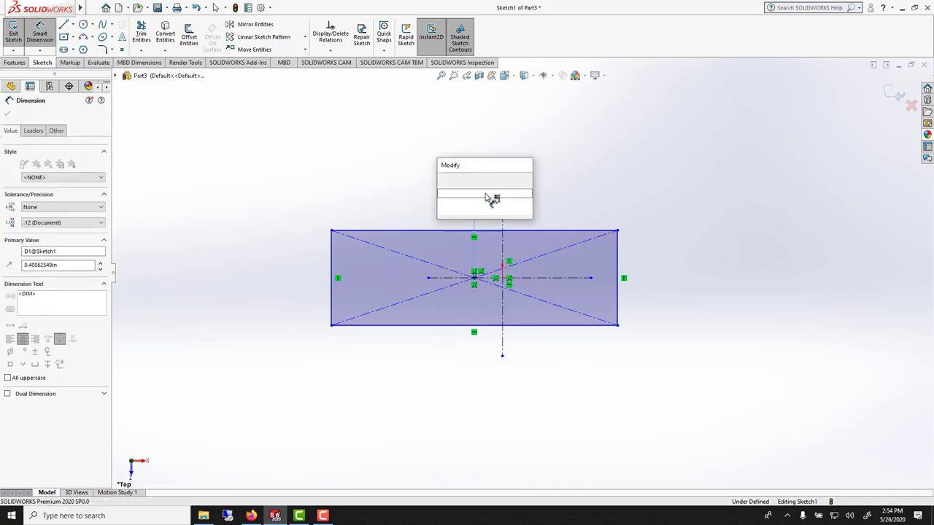
type("1")
key("Return")
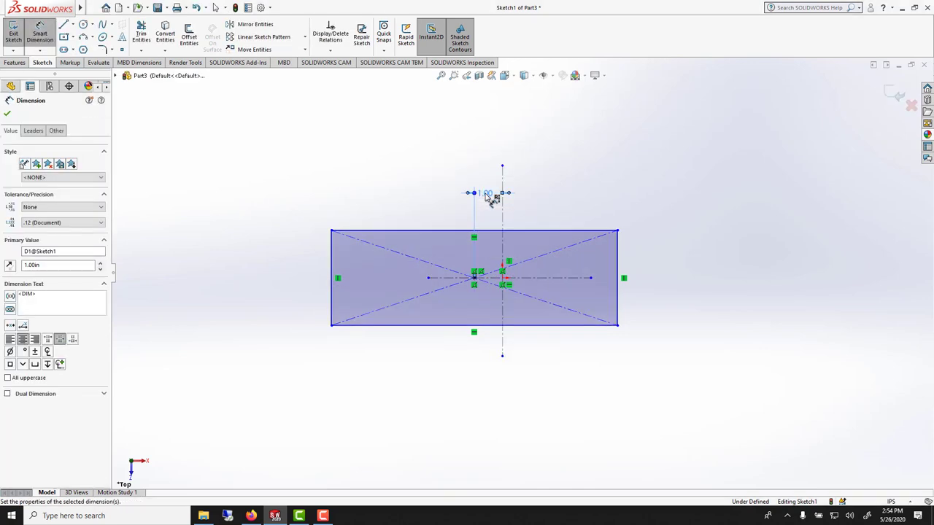
left_click(558, 232)
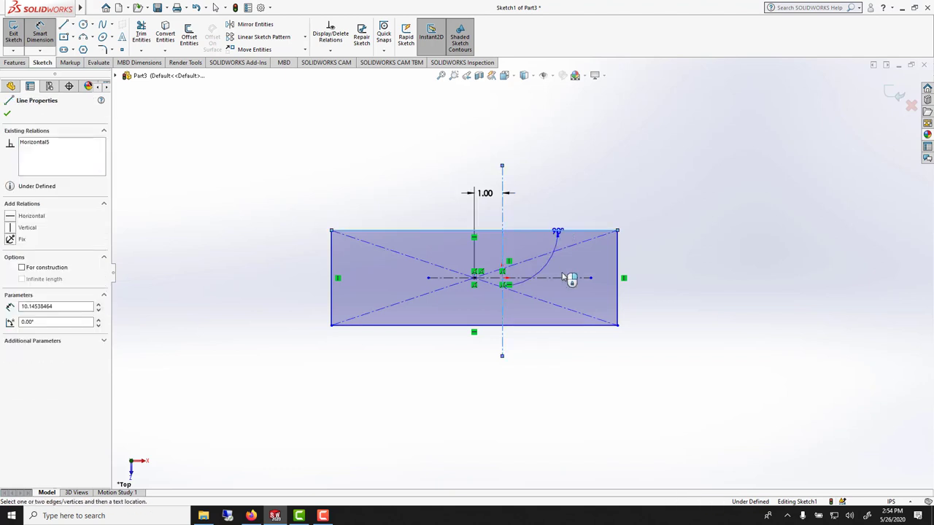
left_click(561, 324)
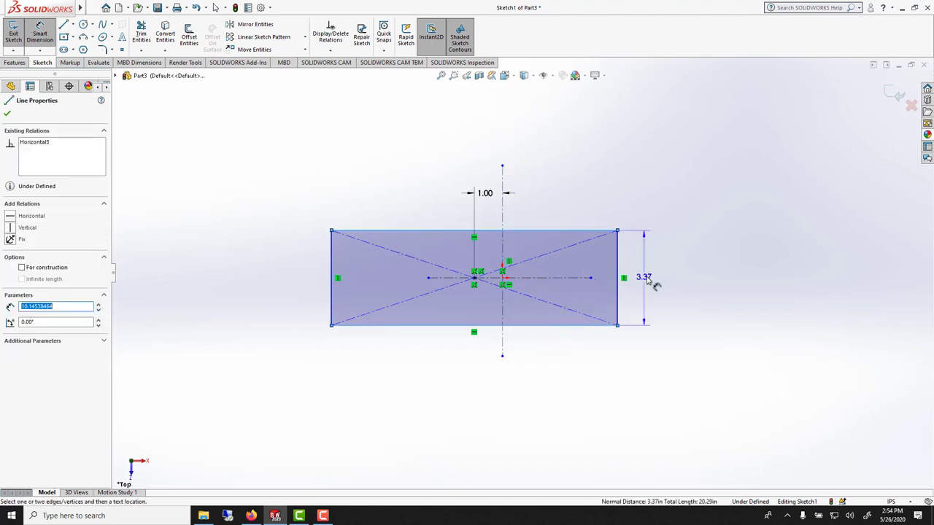
left_click(653, 280)
type("3.5")
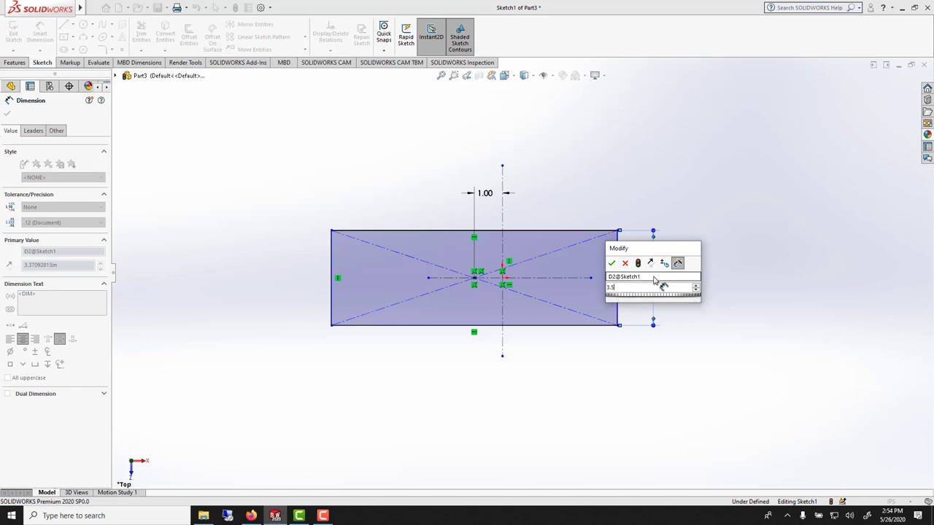
key("Return")
key("Escape")
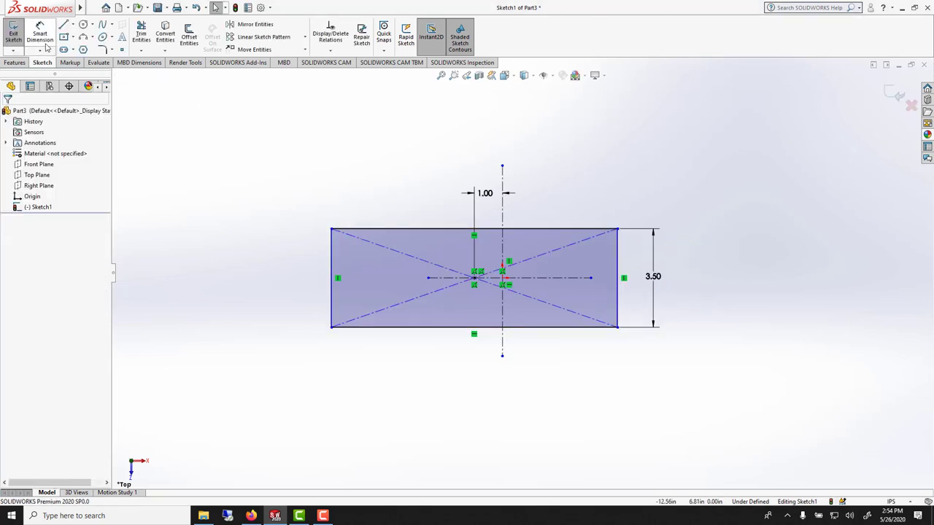
Step: Fillet all four rectangle corners with a 0.75 in sketch fillet radius
left_click(103, 50)
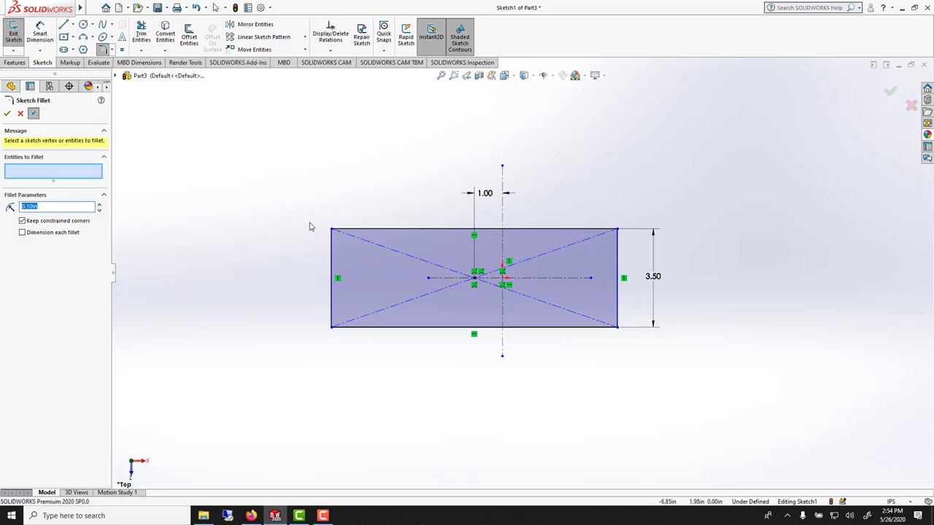
left_click(331, 230)
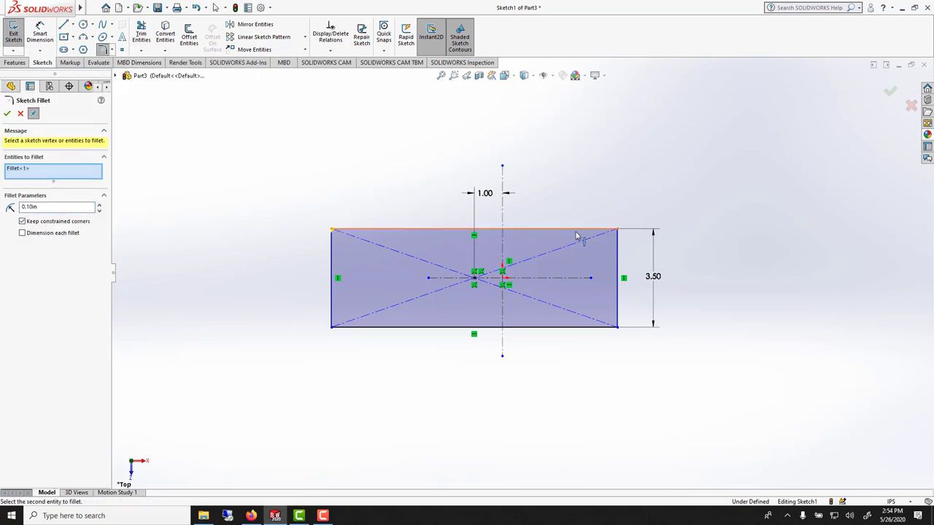
left_click(617, 231)
left_click(617, 328)
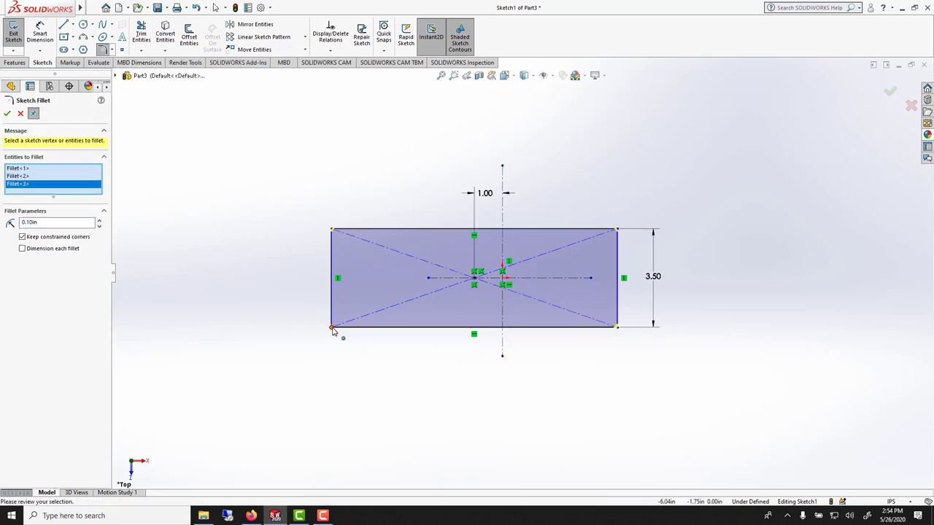
left_click(332, 327)
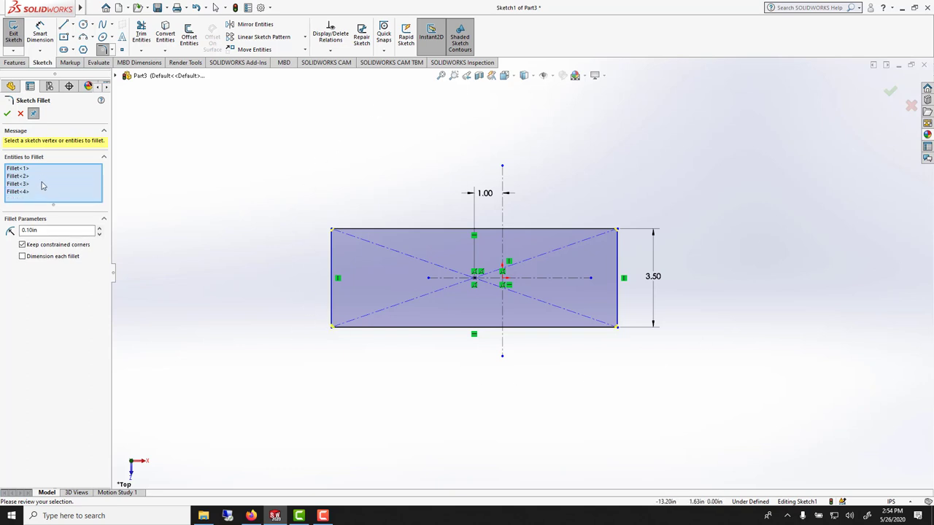
double_click(24, 229)
key("Tab")
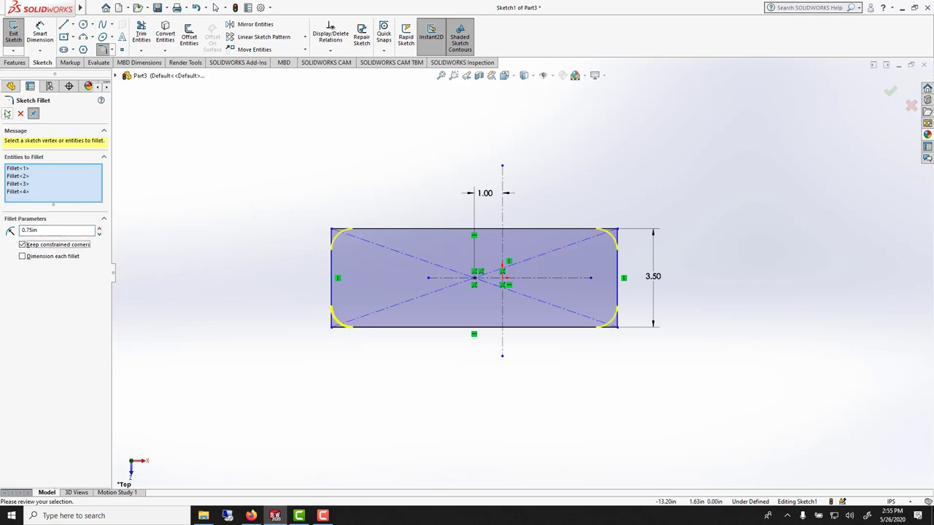
left_click(8, 114)
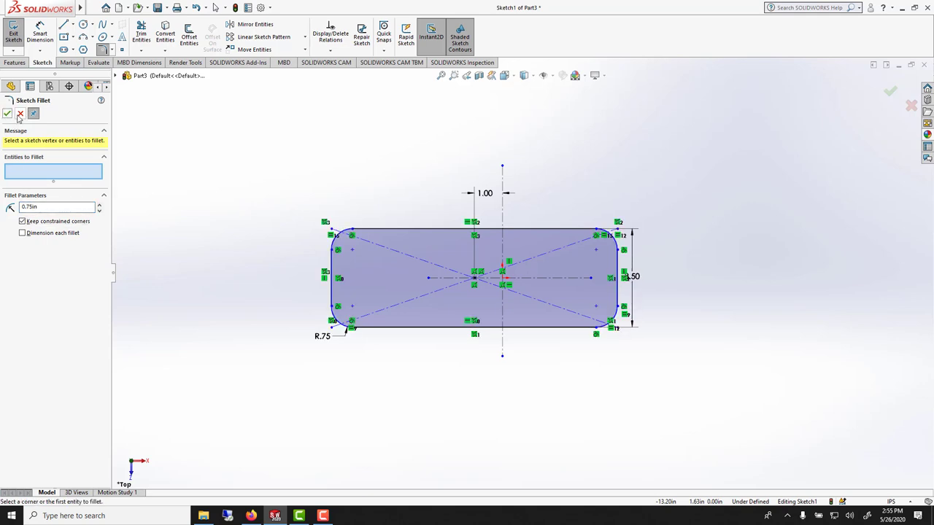
left_click(20, 113)
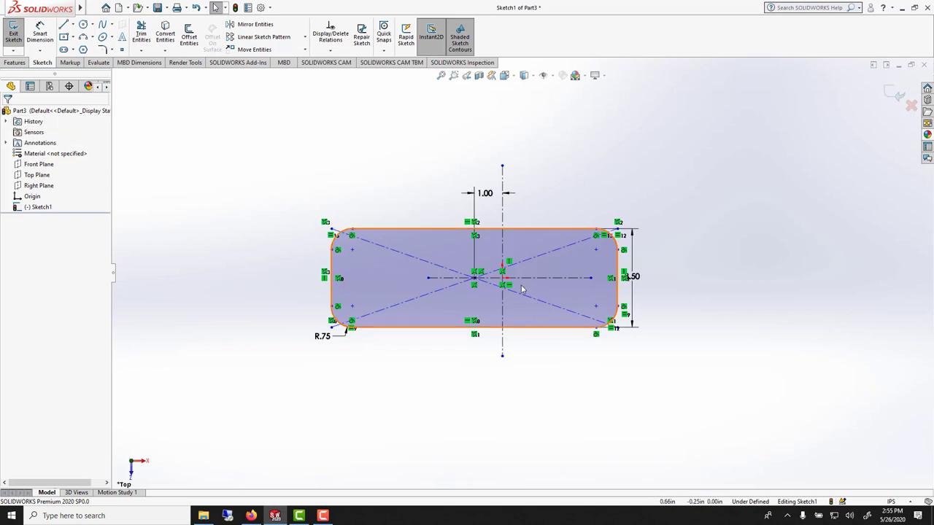
scroll(522, 290, "down", 2)
scroll(523, 290, "up", 1)
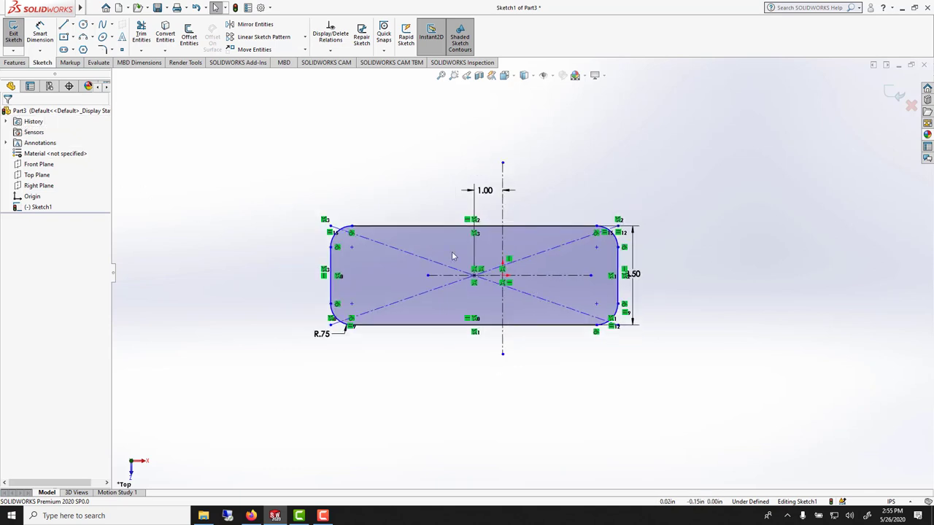
Step: Extrude the rounded-rectangle sketch 0.50 in as Boss-Extrude1
left_click(15, 62)
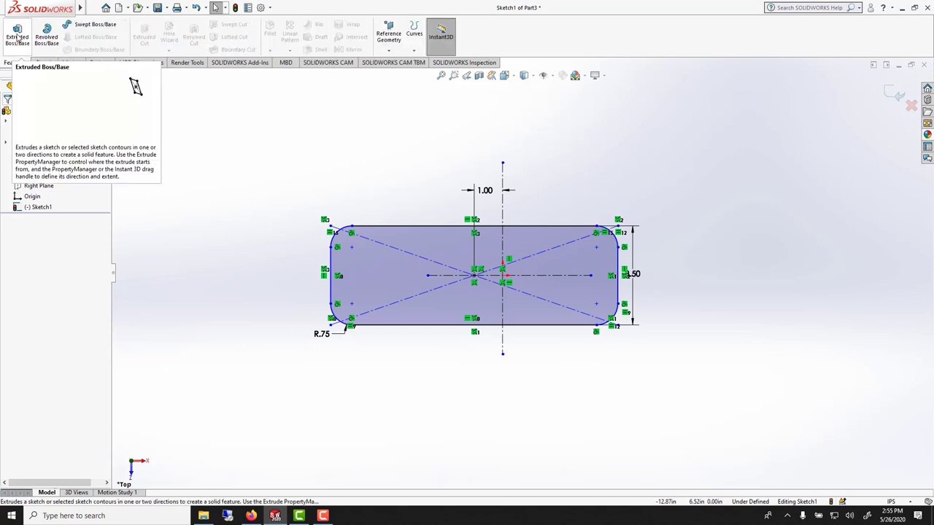
left_click(17, 35)
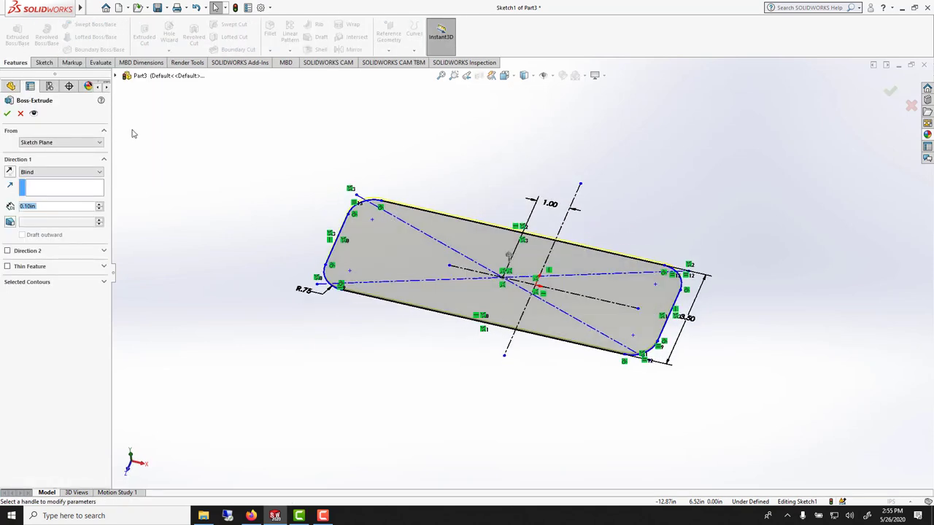
type("0.5")
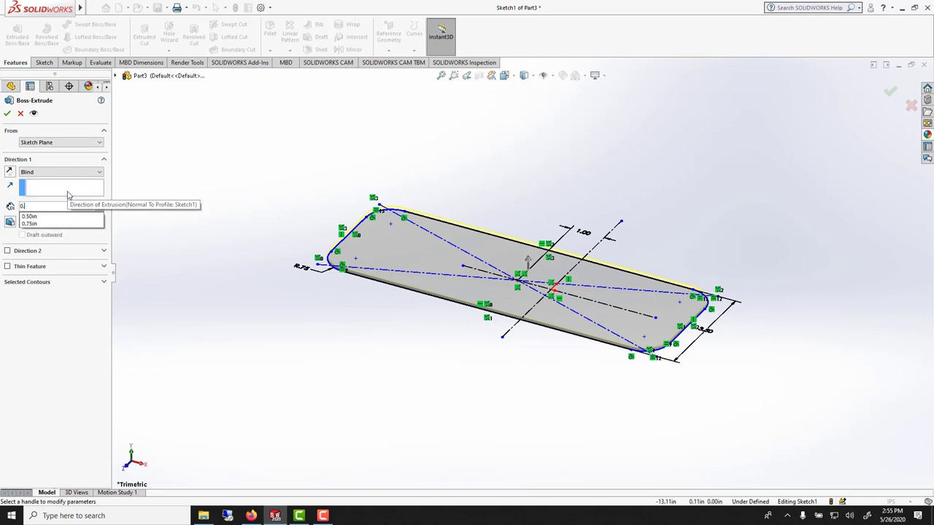
key("Return")
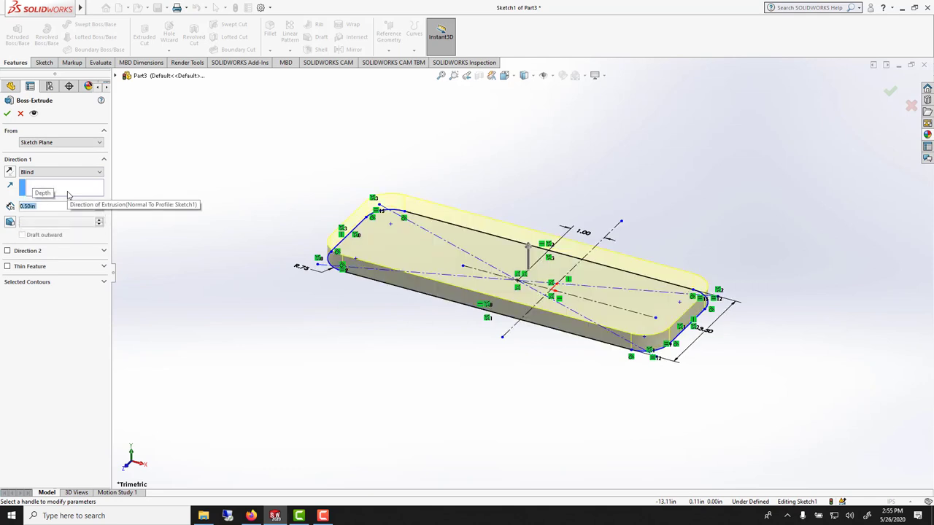
left_click(7, 114)
middle_click_drag(485, 270, 562, 254)
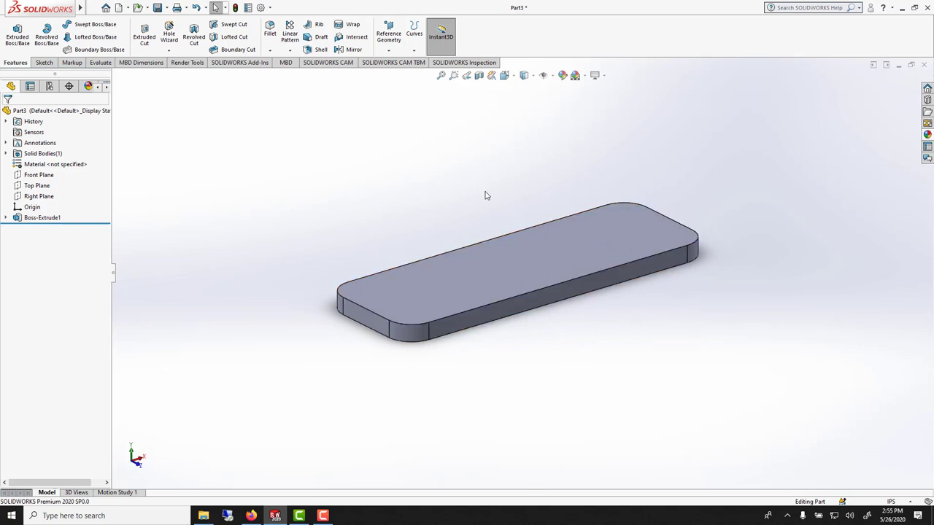
Step: Start a Front Plane sketch and draw a circle centred on the origin
left_click(29, 178)
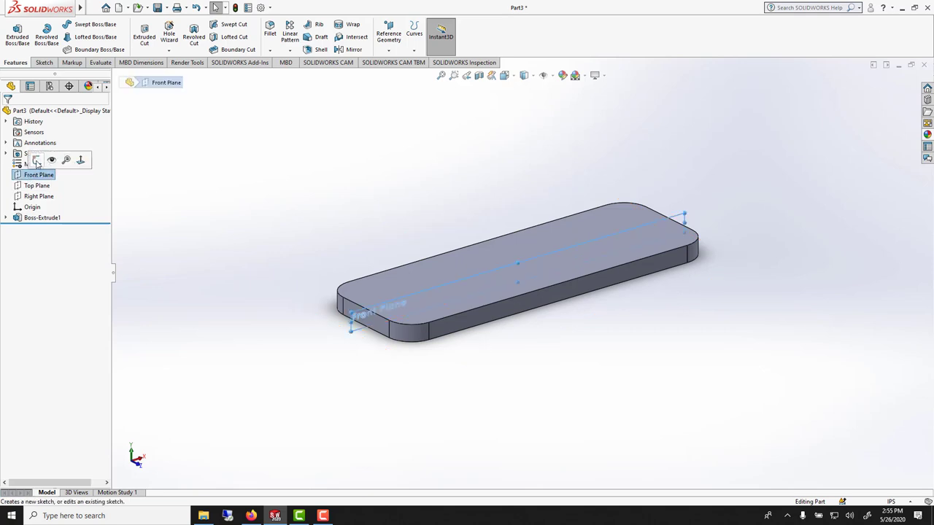
left_click(36, 160)
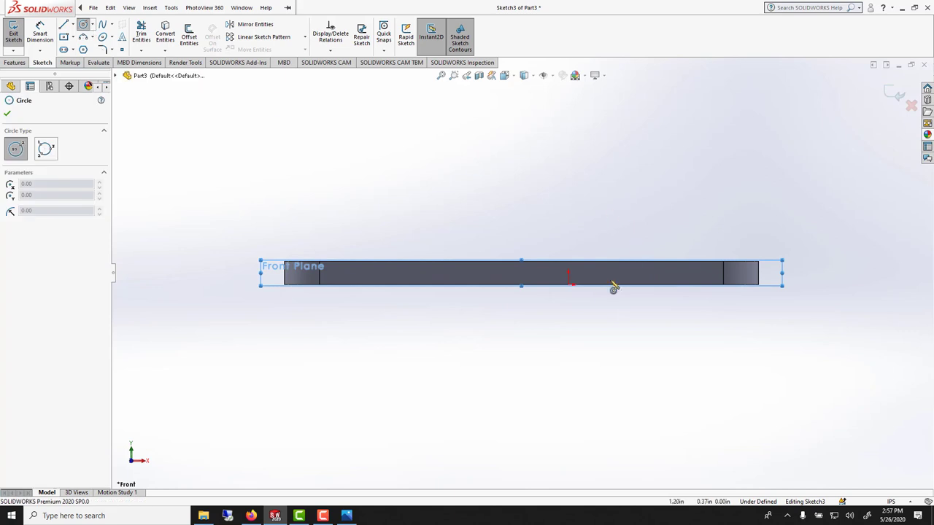
left_click(568, 284)
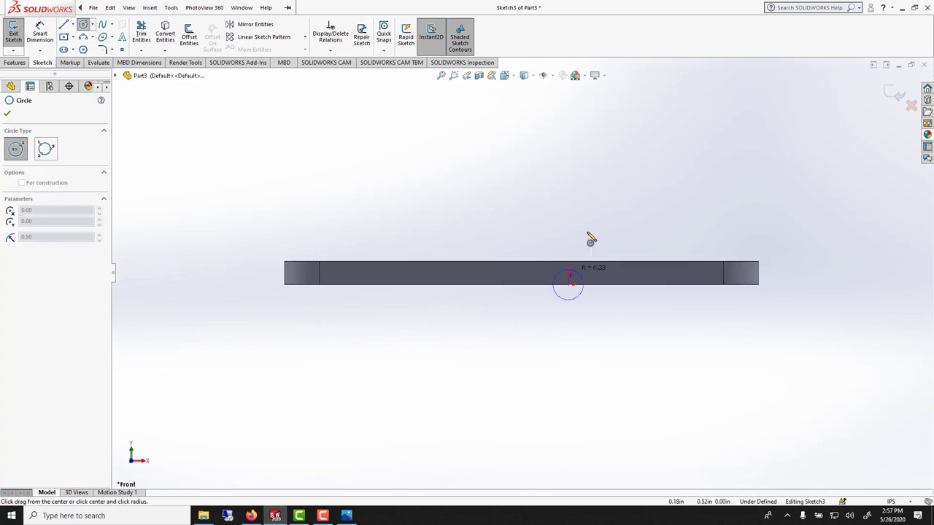
left_click(489, 291)
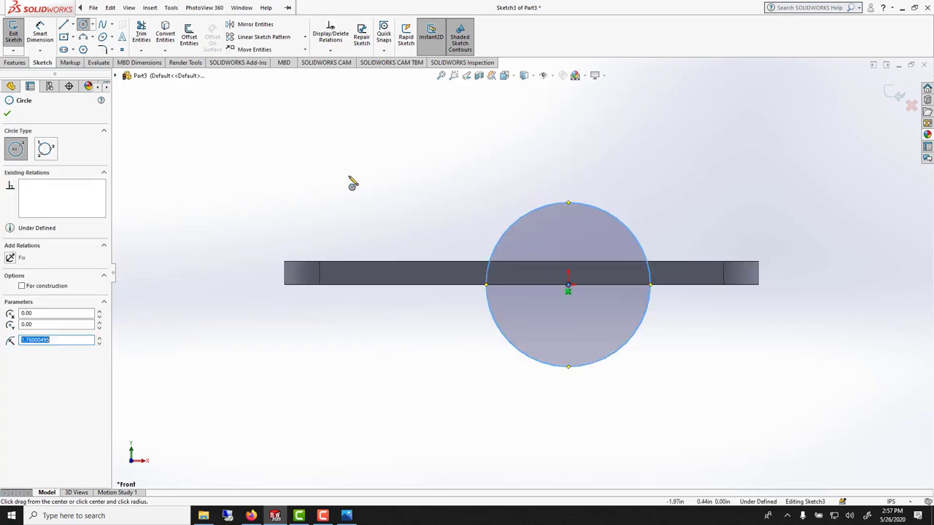
Step: Dimension the circle's diameter to 3, then change it to 4.00 in
left_click(40, 33)
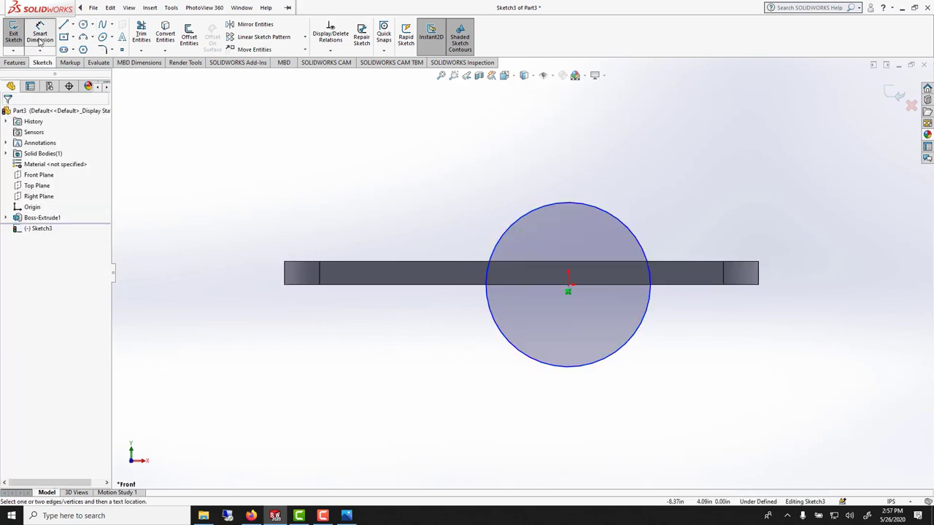
left_click(520, 223)
left_click(471, 203)
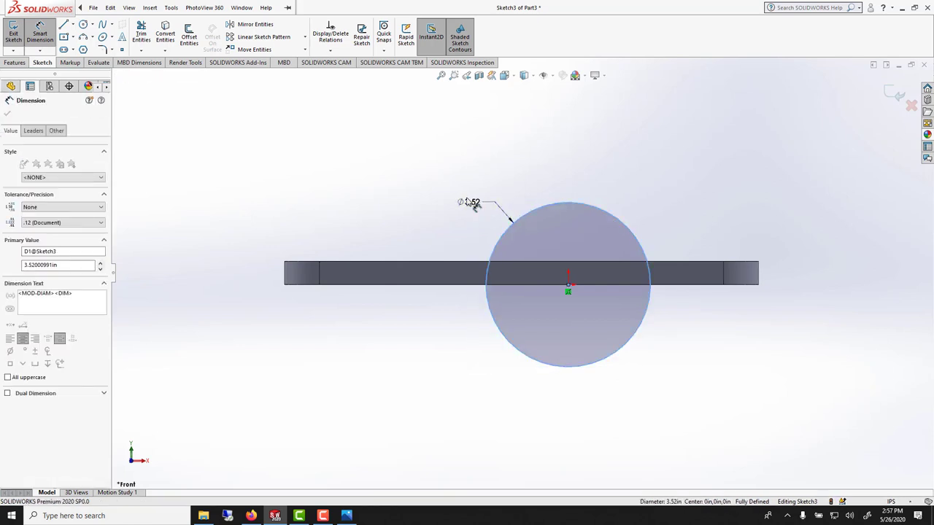
type("3")
key("Return")
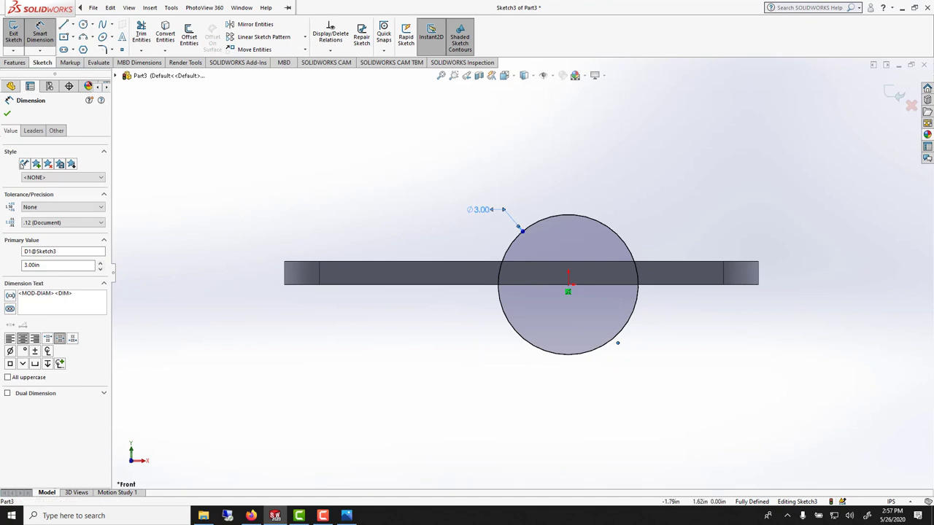
double_click(485, 210)
type("4")
key("Return")
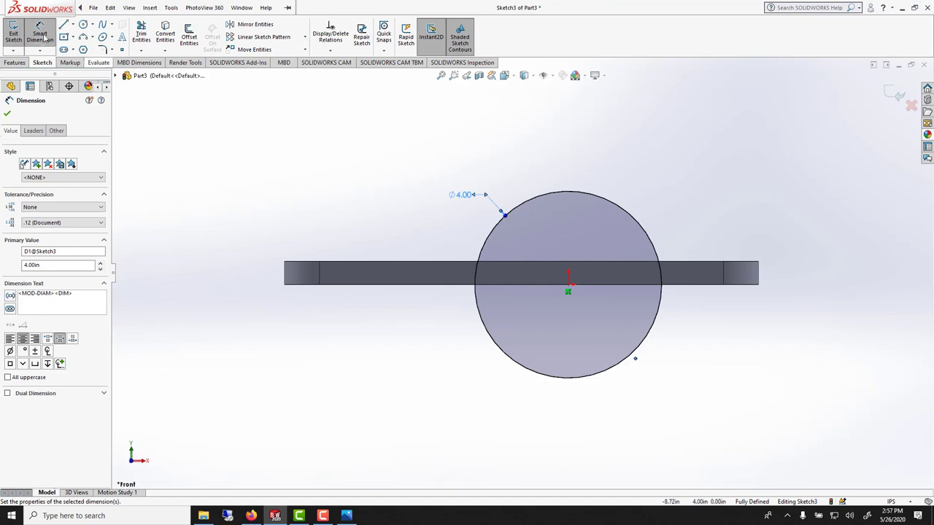
left_click(83, 24)
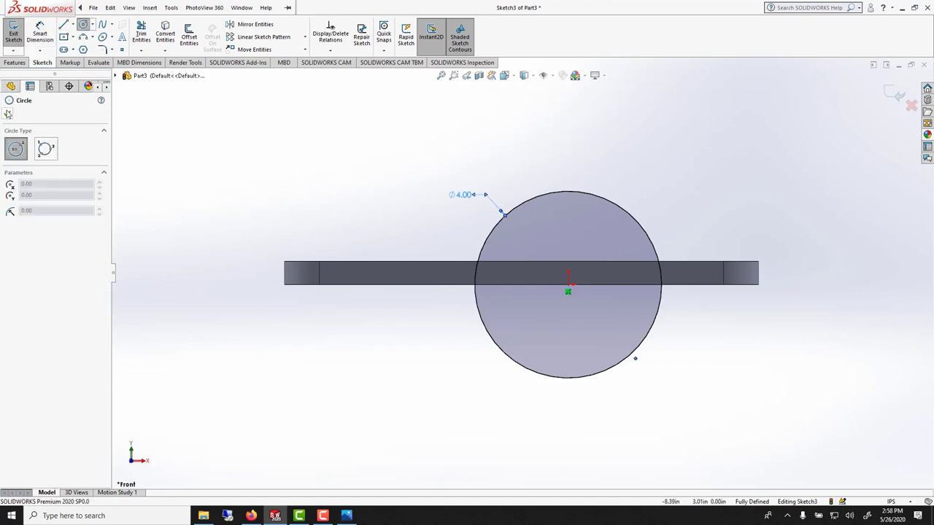
left_click(7, 114)
Step: Draw a horizontal line across the circle through the origin
left_click(64, 25)
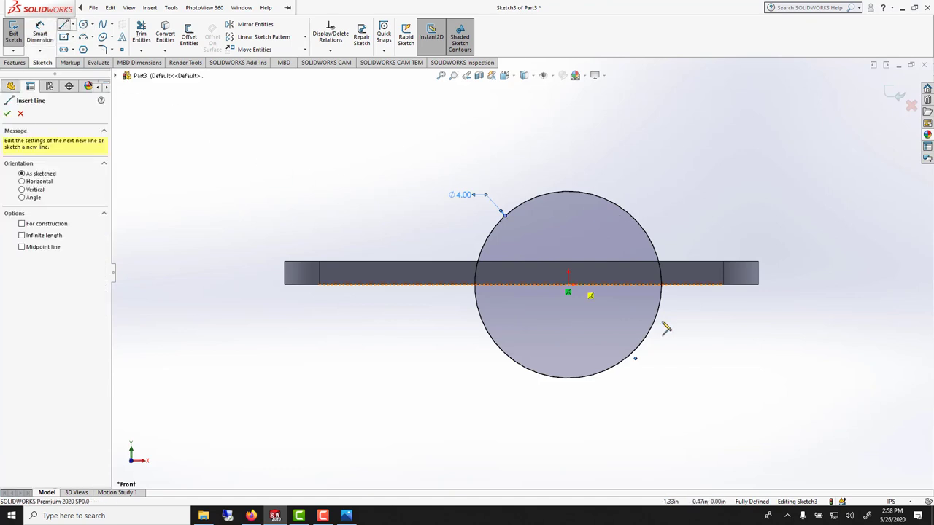
left_click(677, 286)
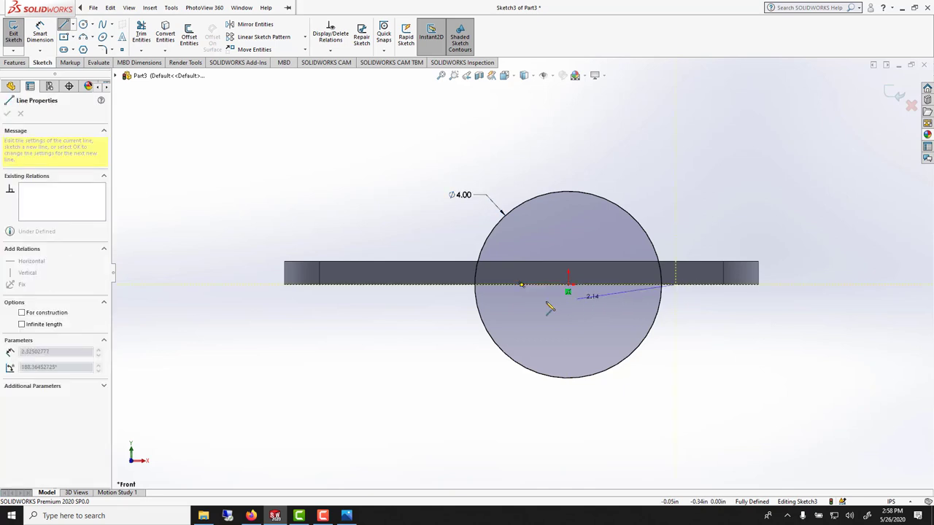
left_click(449, 285)
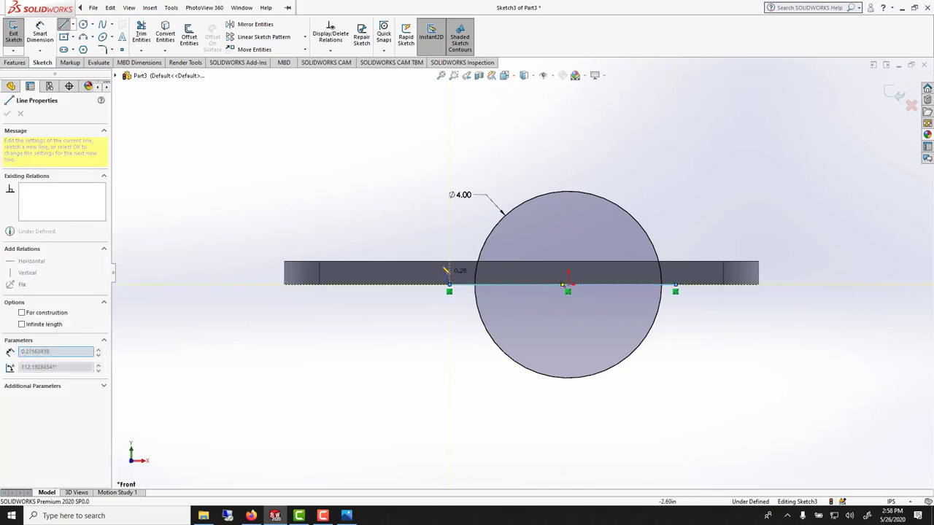
right_click(433, 245)
left_click(455, 246)
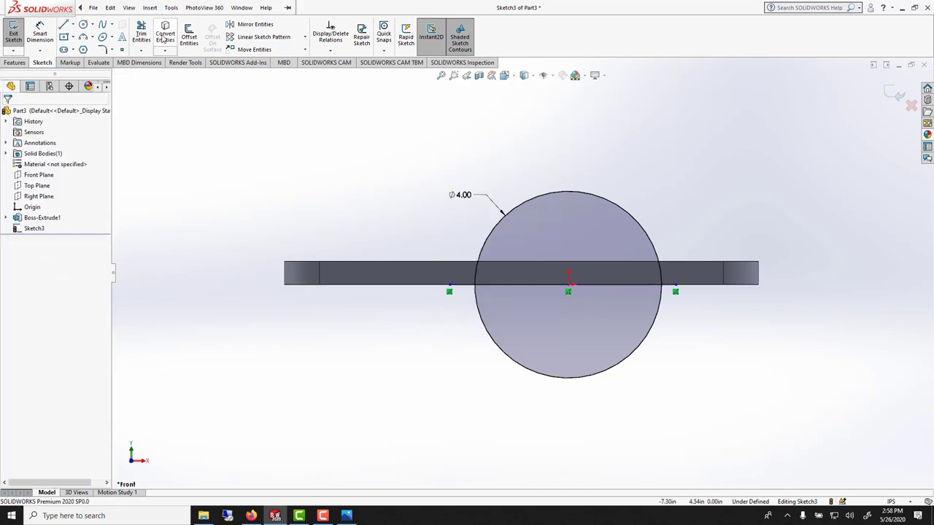
Step: Trim the lower arc and the line's excess ends, leaving a closed semicircle
left_click(141, 33)
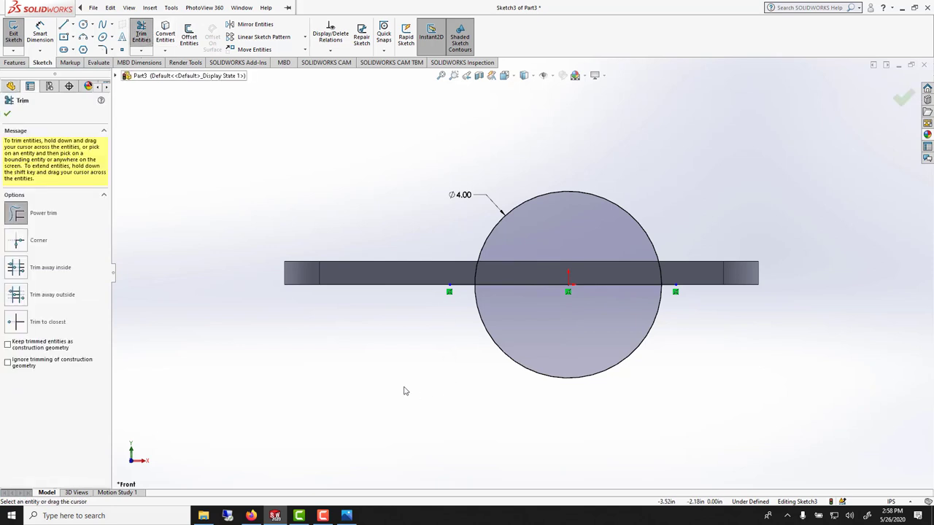
left_click_drag(679, 459, 661, 429)
mouse_move(604, 392)
left_mouse_down()
mouse_move(588, 356)
mouse_move(568, 346)
left_mouse_up()
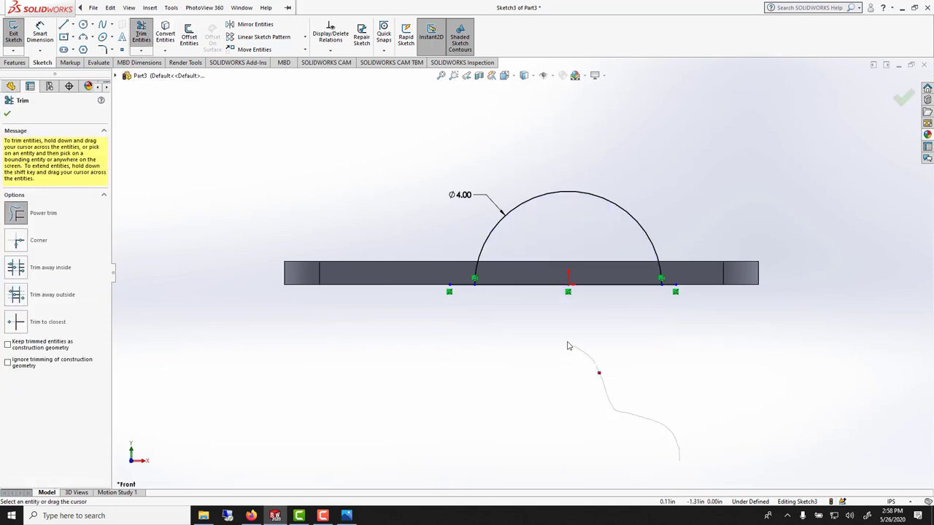
mouse_move(459, 284)
left_mouse_down()
mouse_move(476, 326)
mouse_move(593, 369)
left_mouse_up()
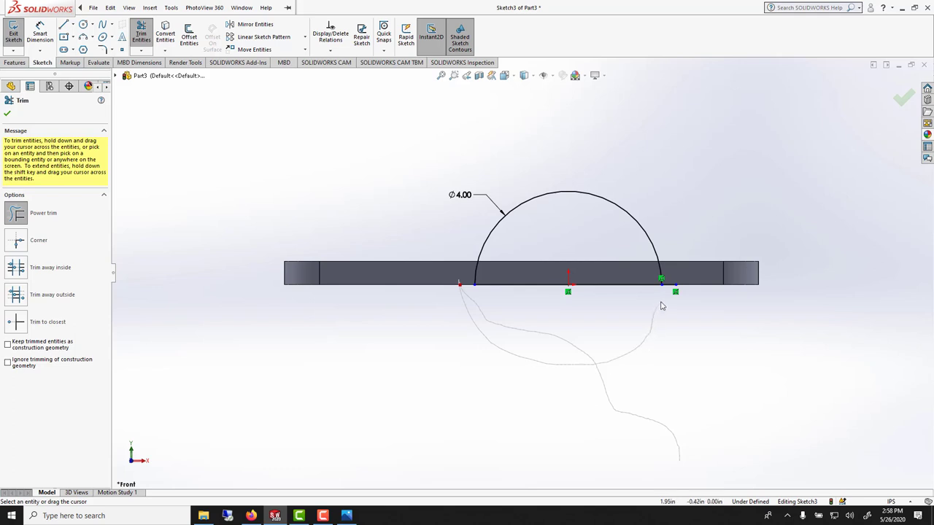
left_click_drag(667, 286, 671, 301)
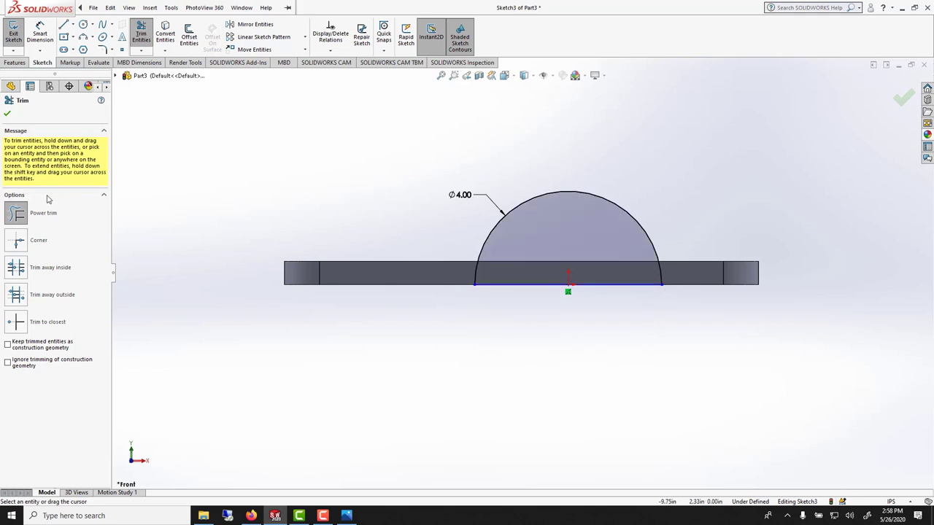
left_click(8, 114)
middle_click_drag(510, 364, 456, 385)
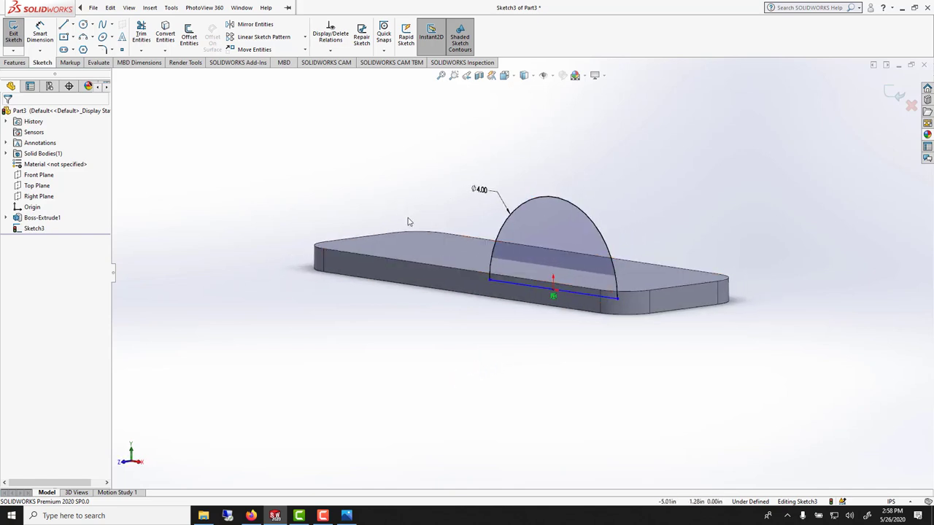
Step: Extrude the semicircle 4.00 in Mid Plane into a half-round dome across the plate
mouse_move(559, 266)
middle_mouse_down()
mouse_move(618, 247)
mouse_move(608, 270)
middle_mouse_up()
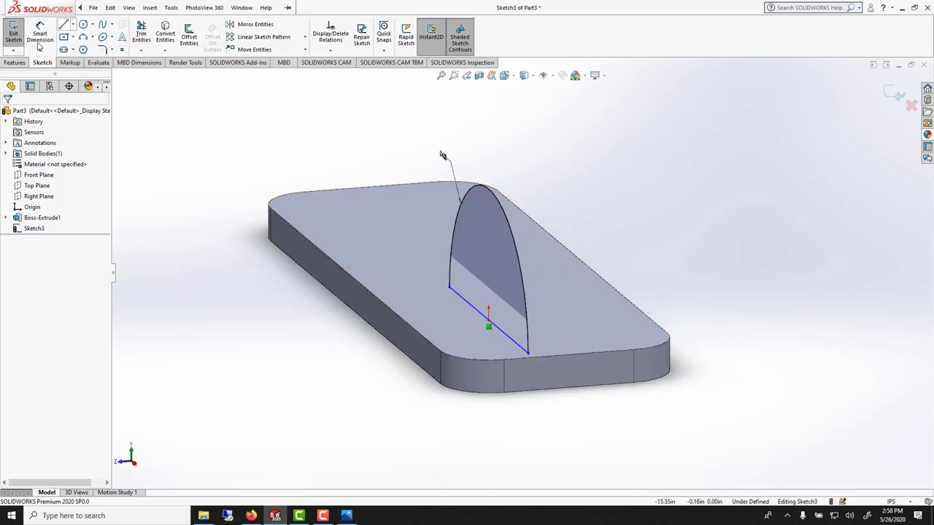
left_click(15, 62)
left_click(17, 36)
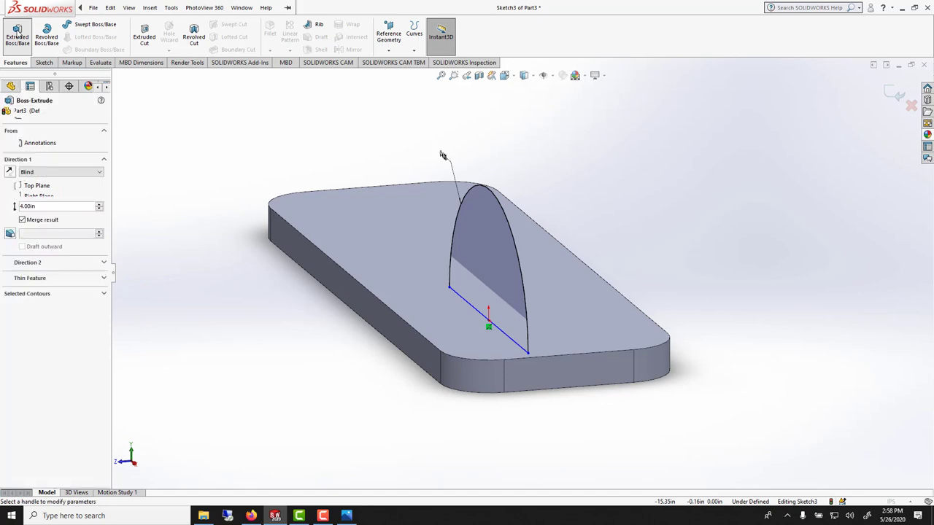
left_click(61, 172)
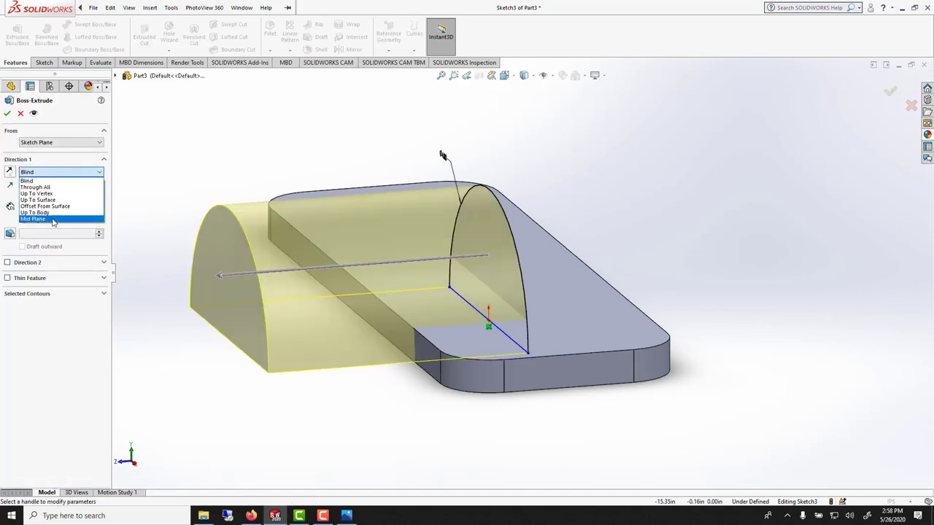
left_click(53, 217)
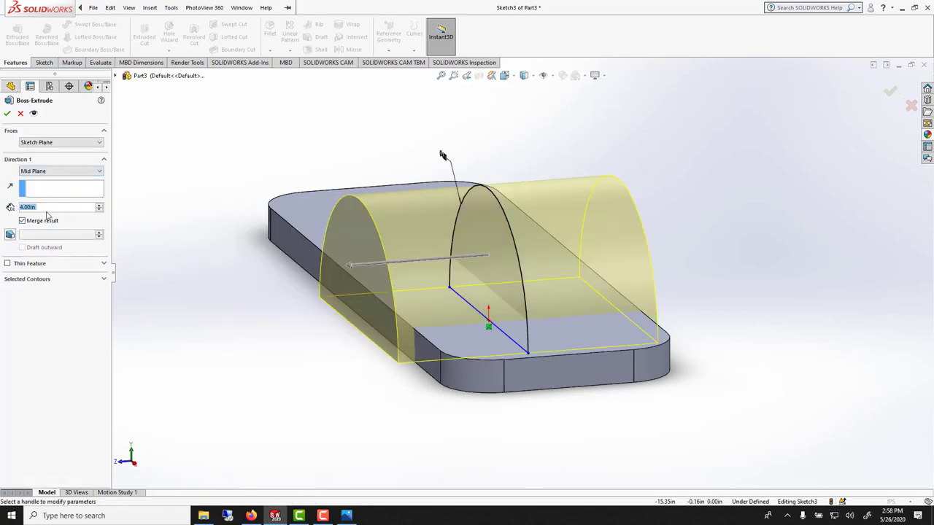
left_click(9, 113)
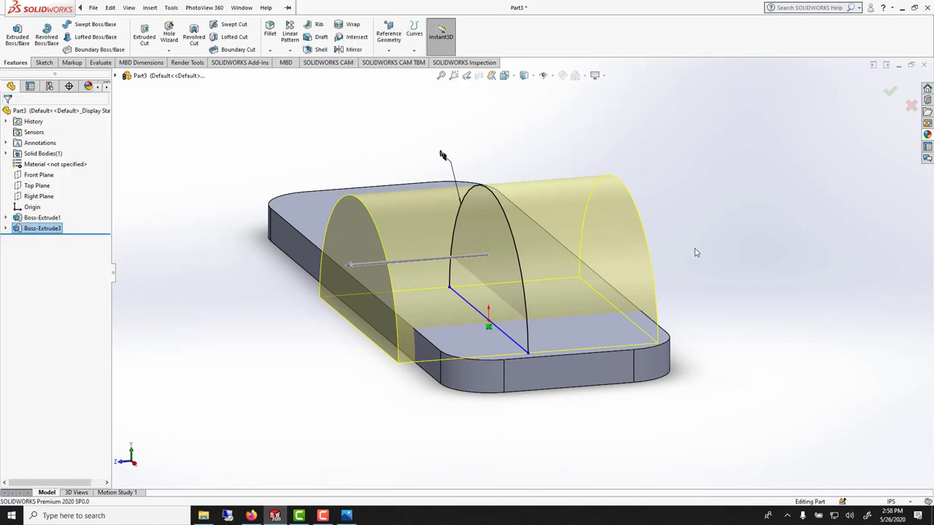
Step: Start a Front Plane sketch viewed Normal To and draw an origin-centred circle
middle_click_drag(304, 192, 429, 260)
middle_click_drag(516, 246, 473, 371)
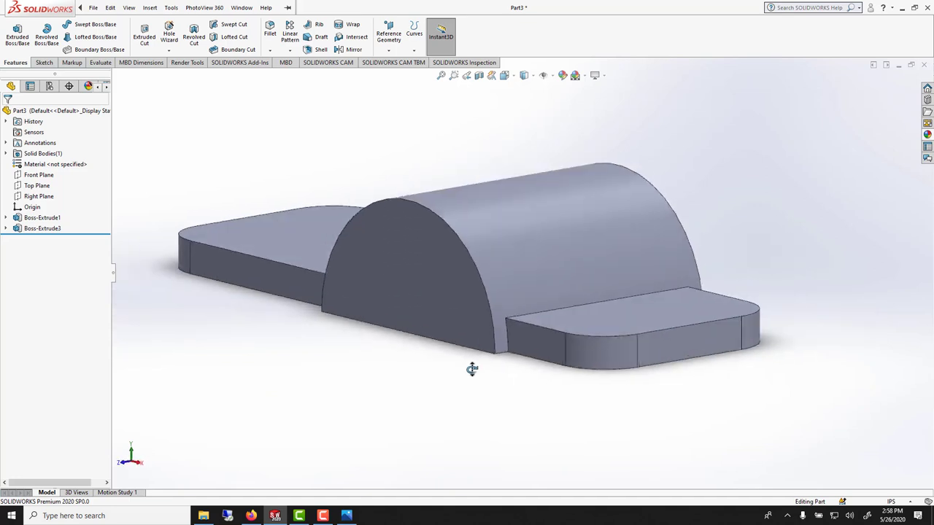
left_click(39, 175)
left_click(54, 167)
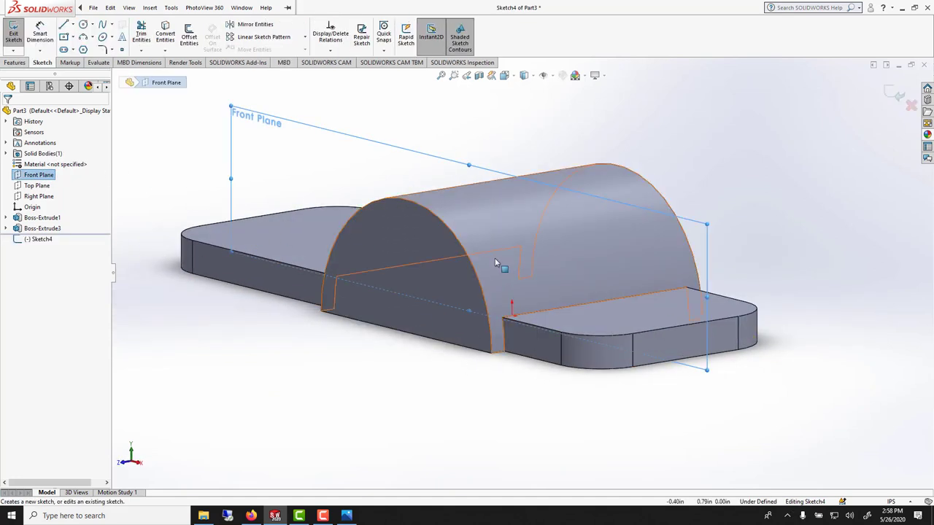
key("ctrl+8")
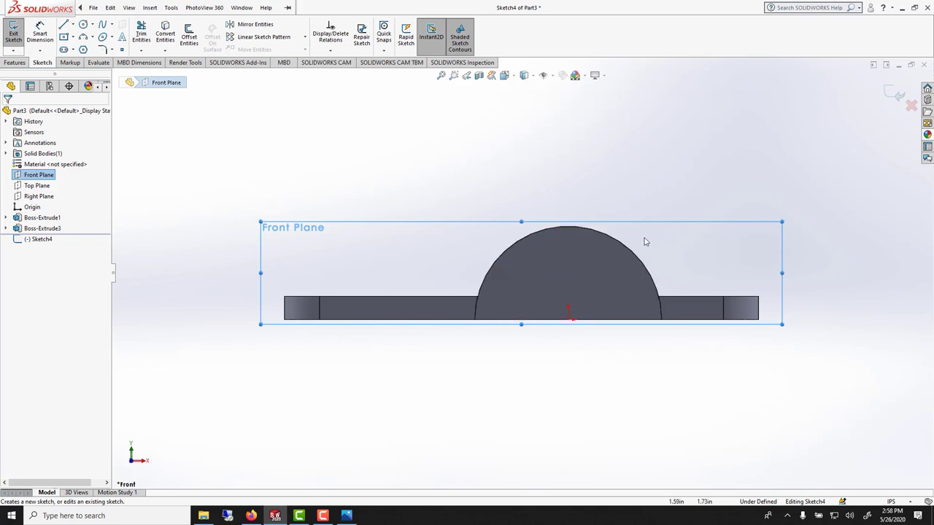
left_click(93, 7)
left_click(83, 24)
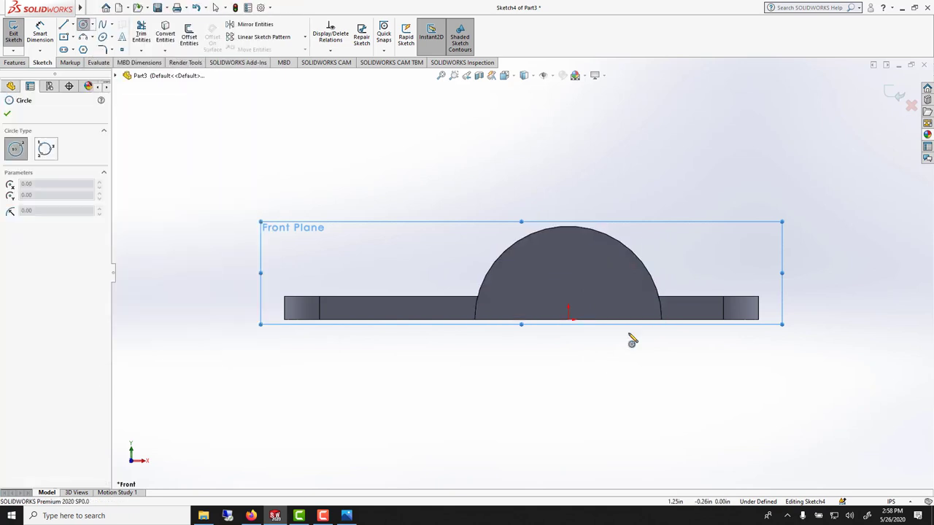
left_click(568, 319)
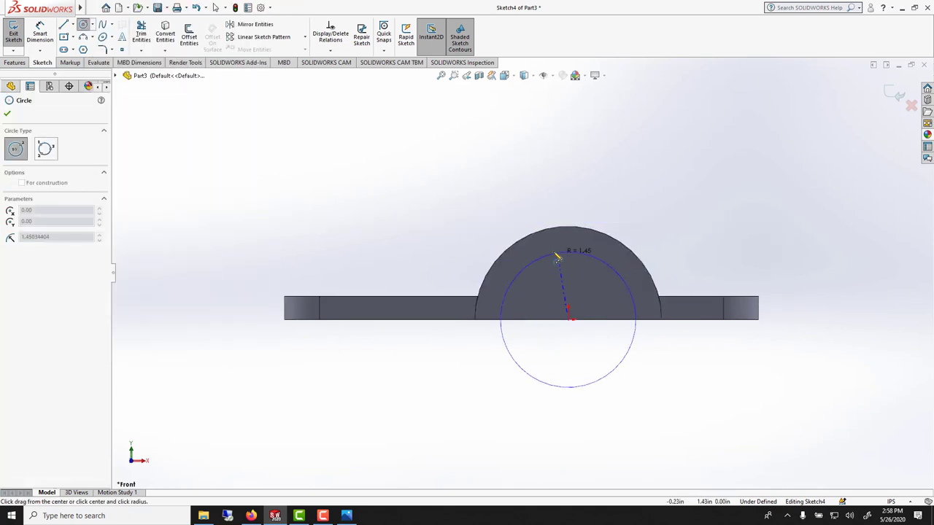
left_click(568, 250)
Step: Dimension the circle's diameter to 3.00 in
left_click(40, 33)
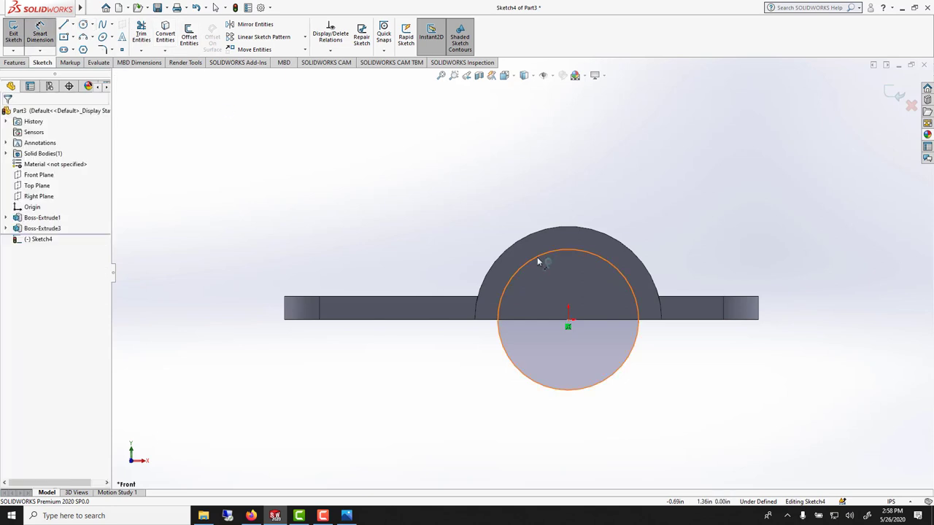
left_click(538, 261)
left_click(474, 226)
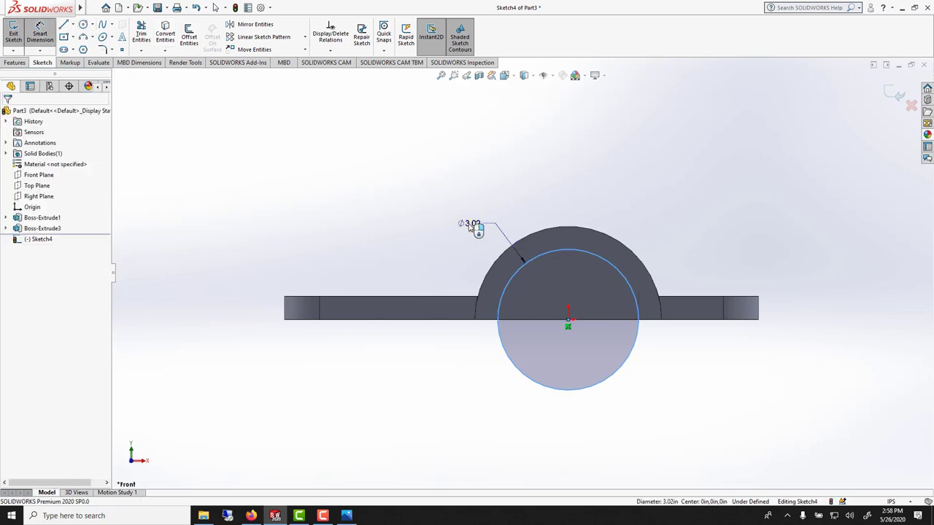
type("3")
key("Return")
middle_click_drag(594, 264, 635, 285)
left_click(14, 63)
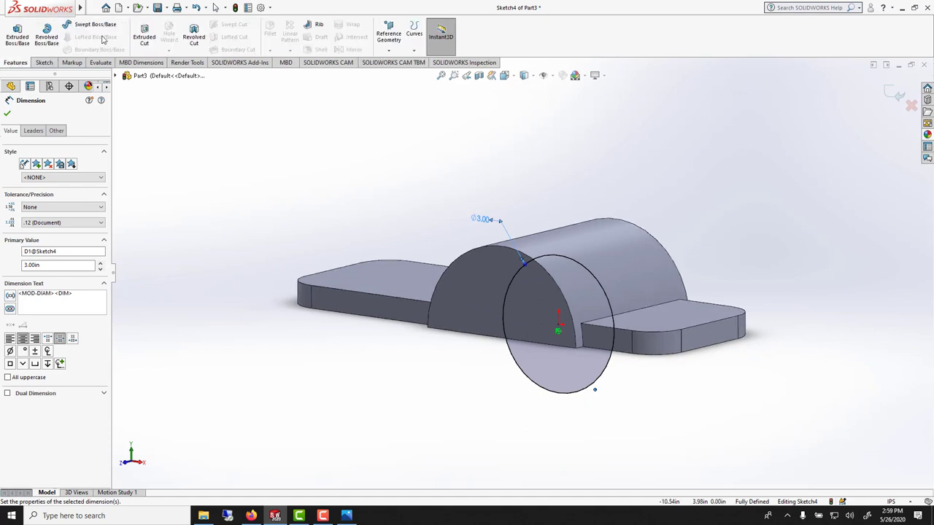
Step: Cut the Ø3.00 circle Through All - Both to hollow the dome into an arch
left_click(143, 37)
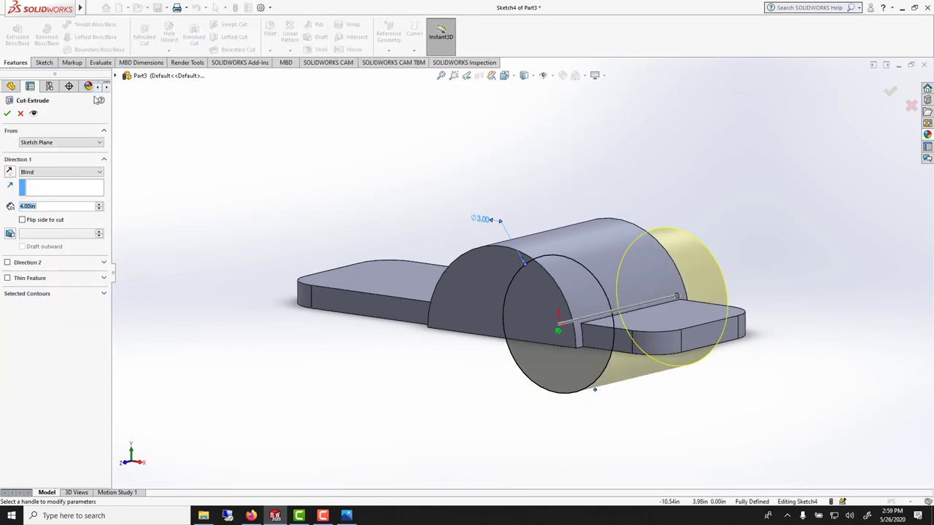
left_click(61, 171)
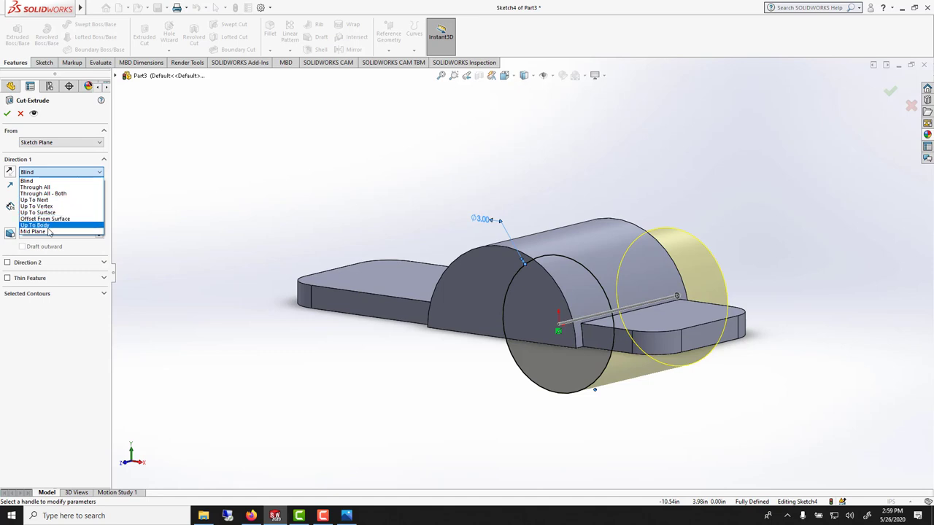
left_click(49, 232)
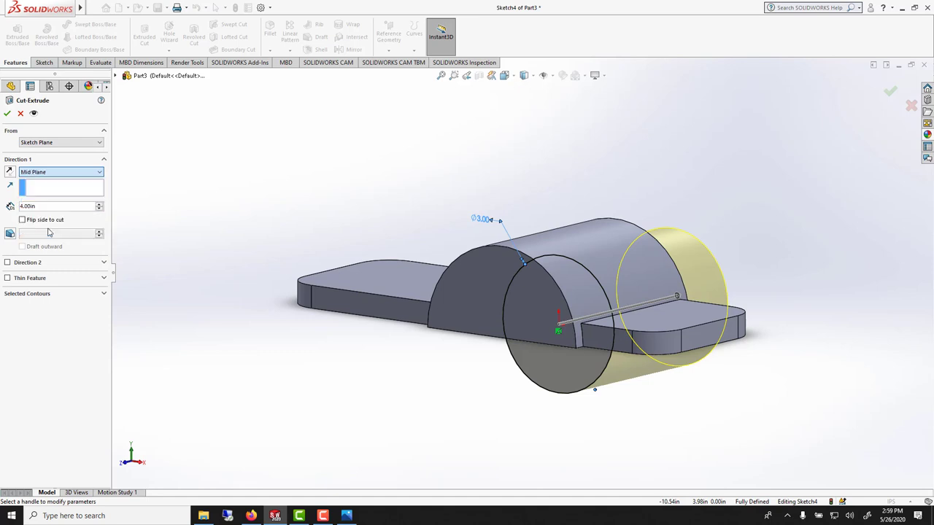
left_click(38, 172)
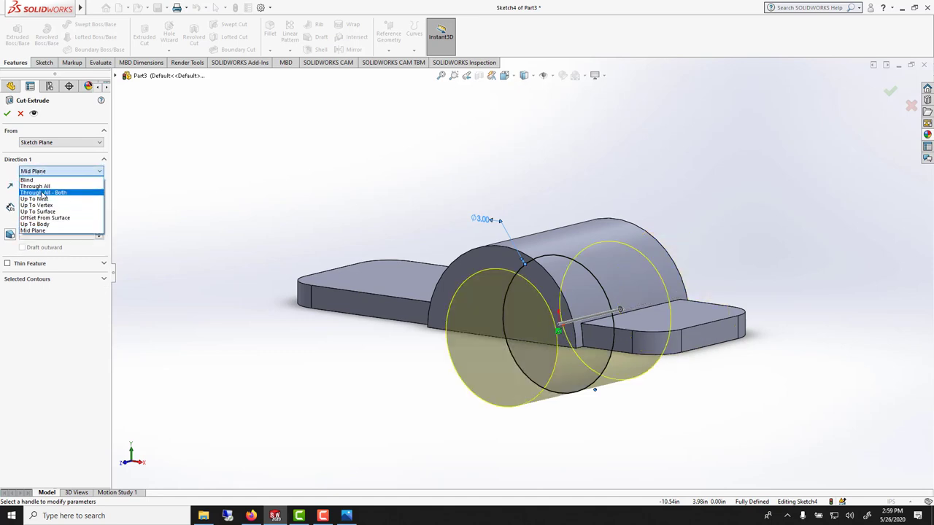
left_click(43, 192)
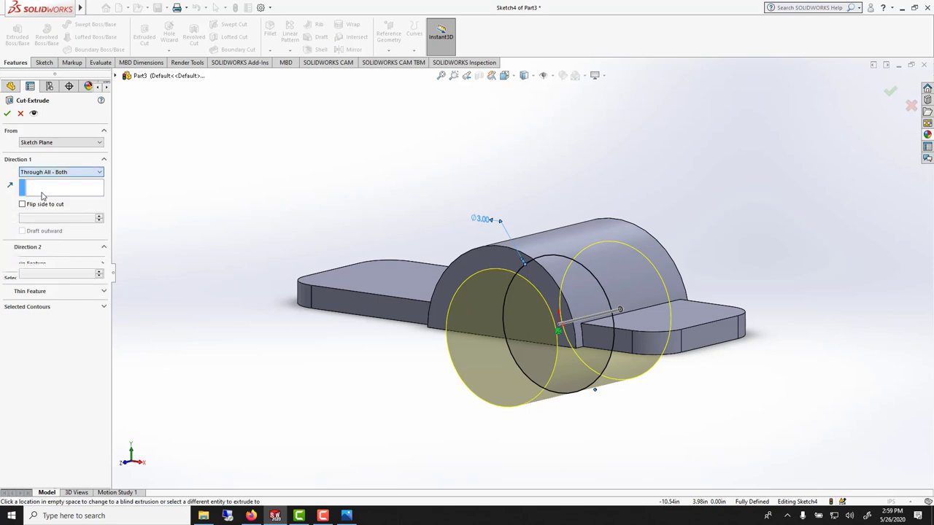
left_click(7, 114)
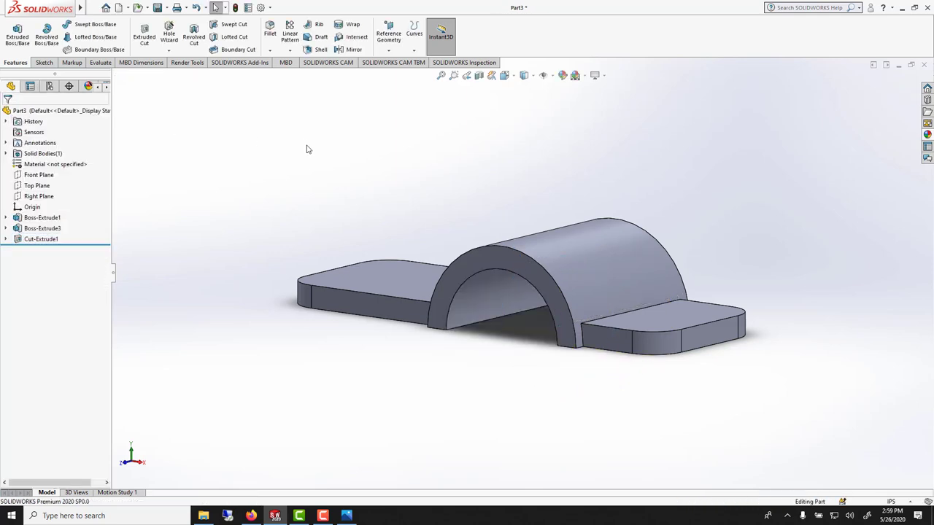
middle_click_drag(309, 145, 360, 198)
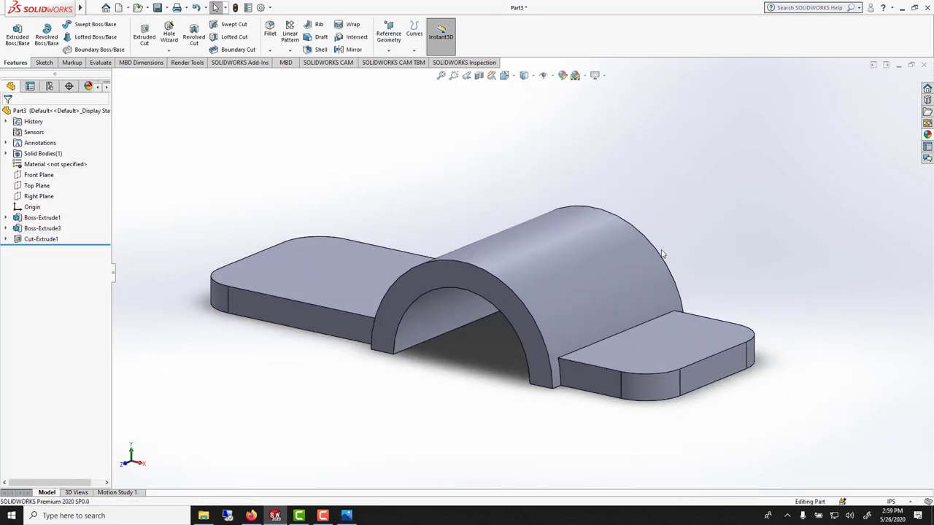
middle_click_drag(537, 265, 559, 205)
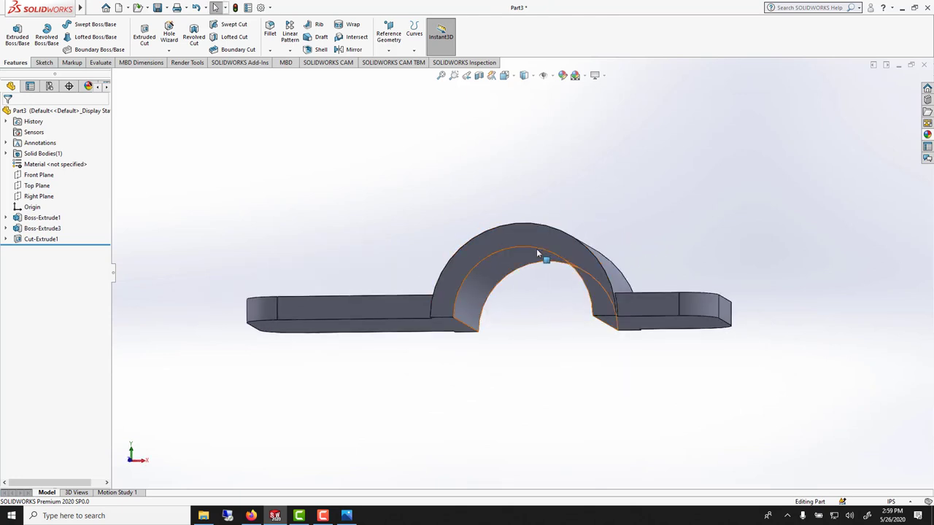
middle_click_drag(521, 250, 558, 270)
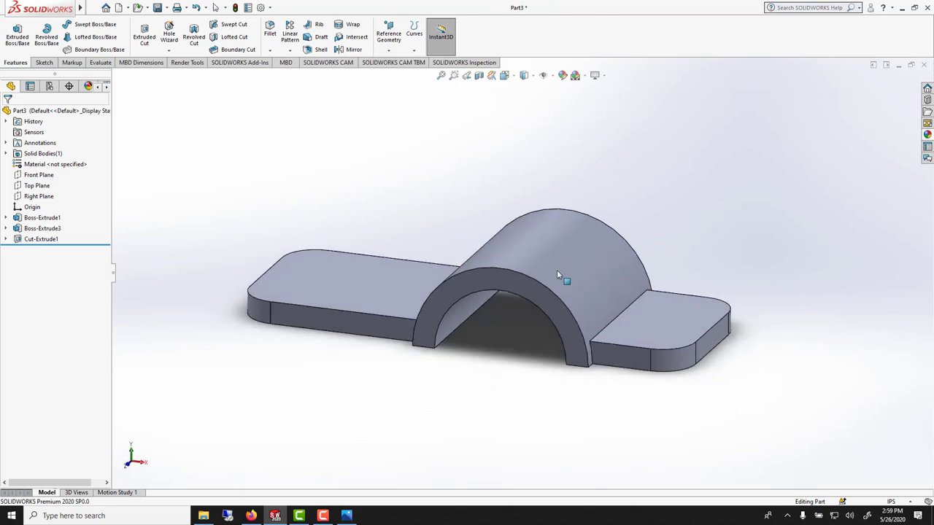
Step: Create Plane1 offset 1.00 in above the right-hand tab's top face
left_click(665, 328)
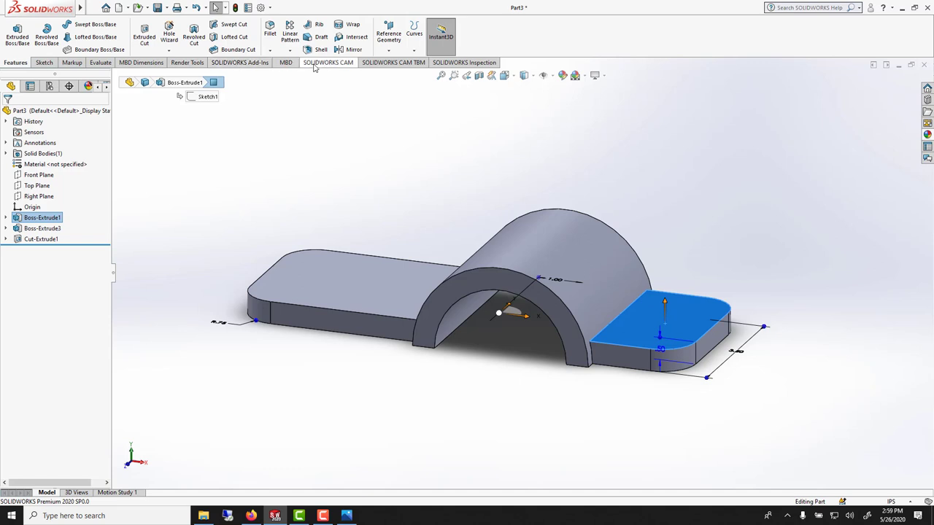
left_click(388, 51)
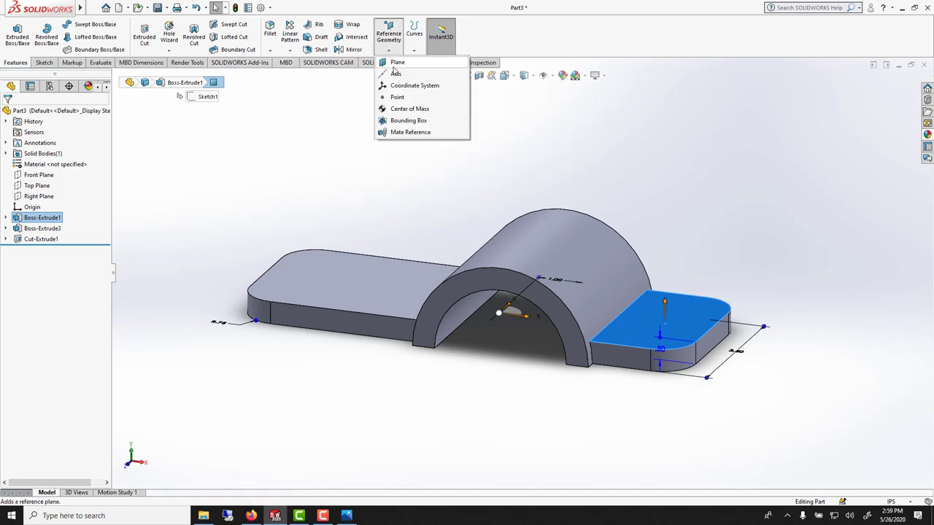
left_click(397, 62)
key("ctrl+1")
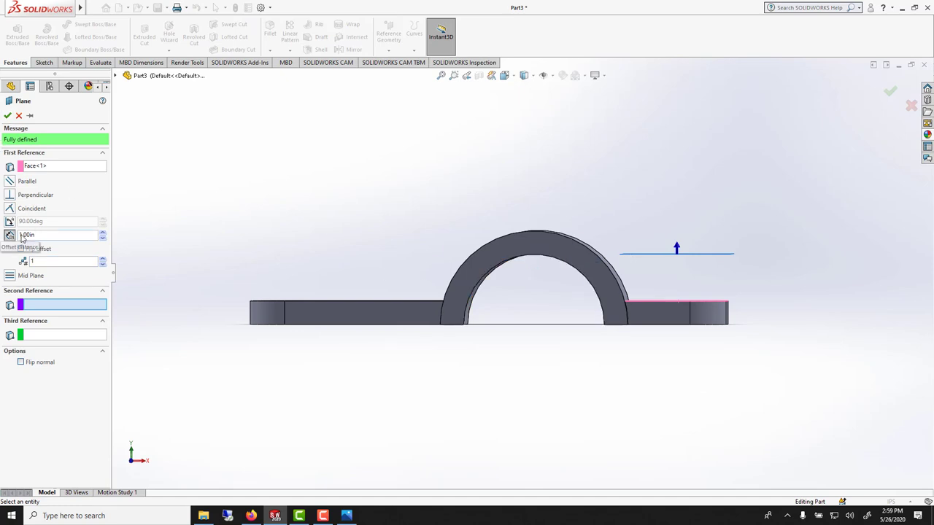
left_click(7, 116)
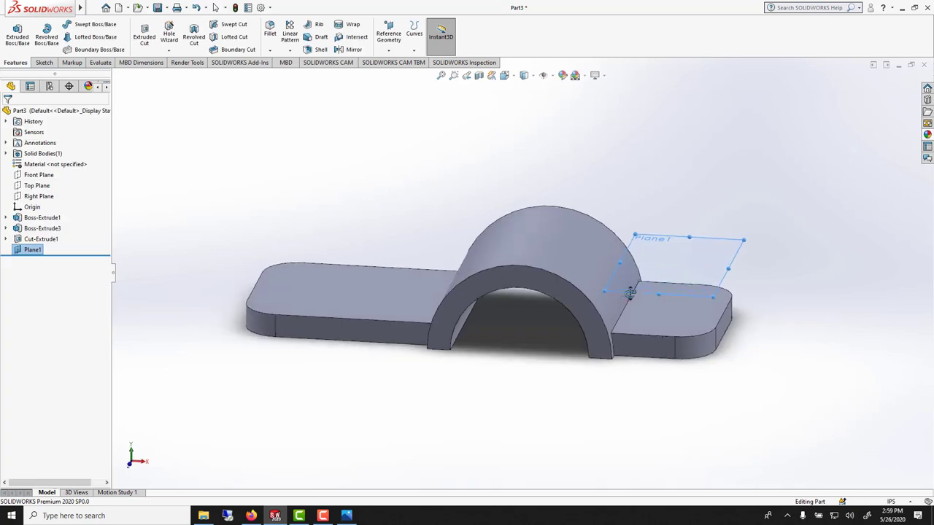
Step: Start a sketch on Plane1 and draw a circle centred on the origin
middle_click_drag(406, 292, 442, 317)
left_click(34, 250)
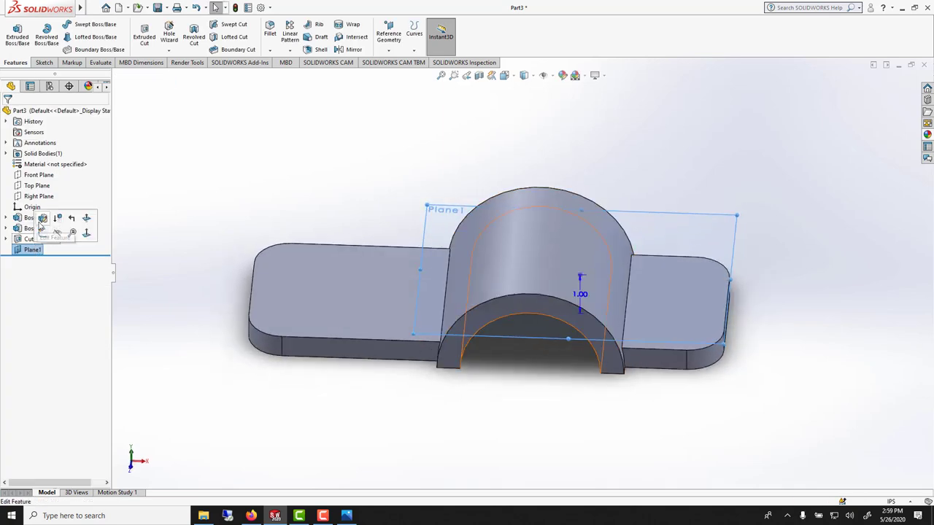
left_click(38, 237)
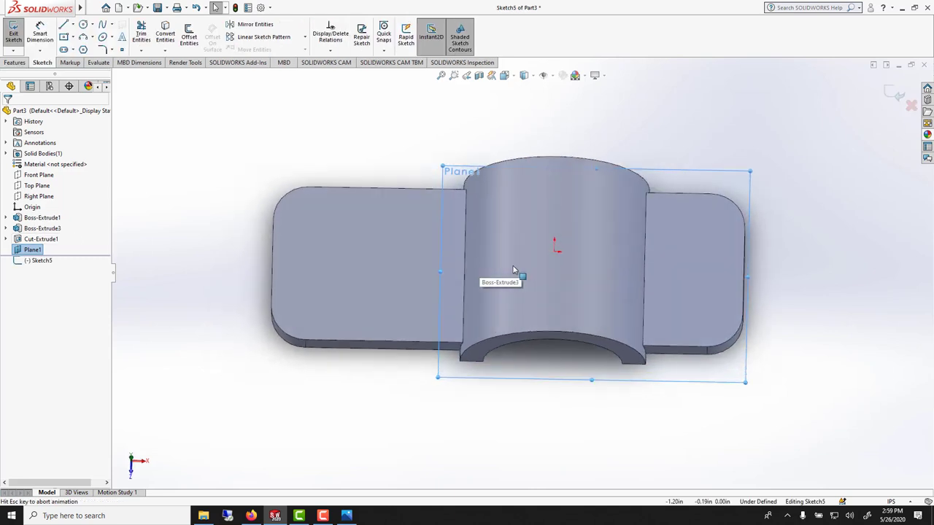
left_click(84, 25)
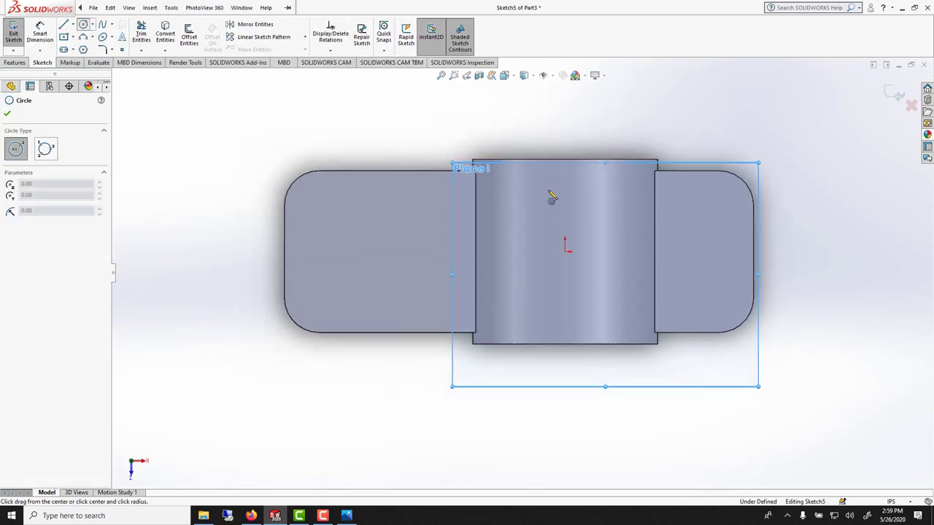
left_click(566, 251)
left_click(575, 198)
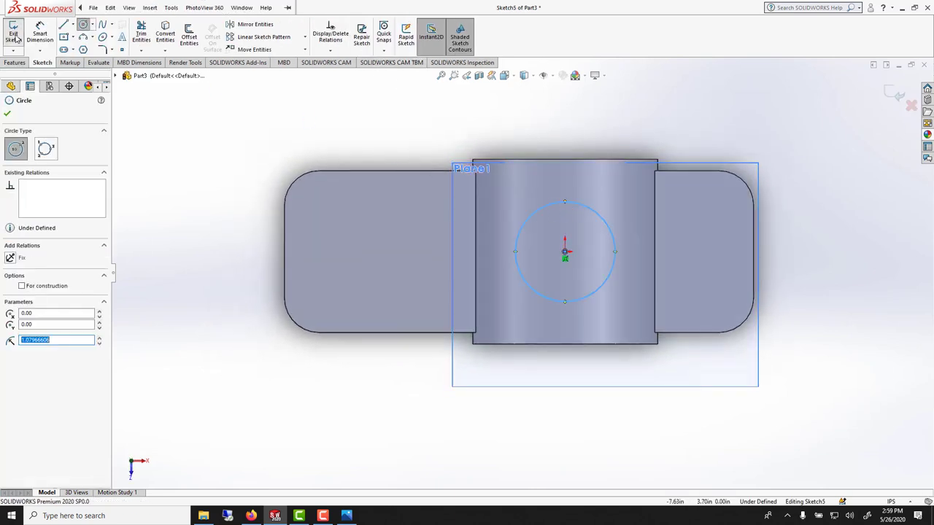
Step: Dimension the circle's diameter as 1.5 in, then change it to 2.00 in
left_click(38, 40)
left_click(546, 211)
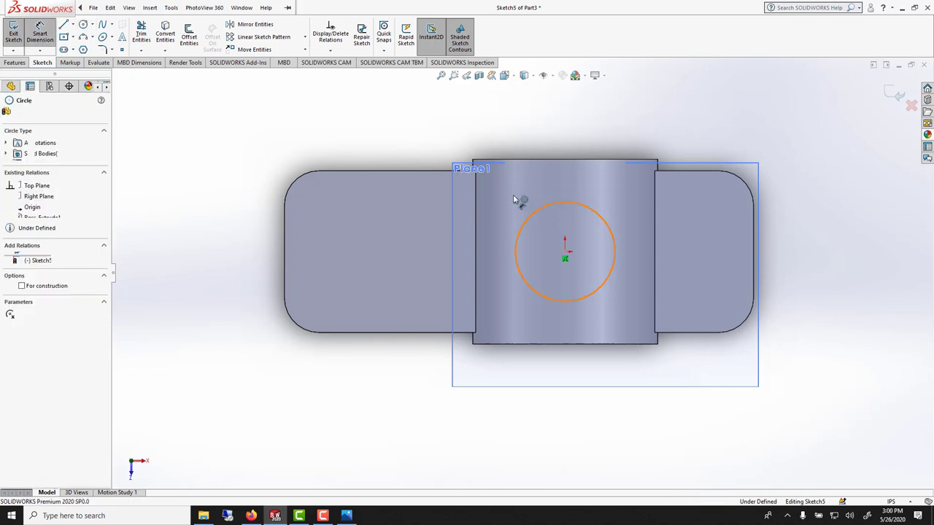
left_click(513, 196)
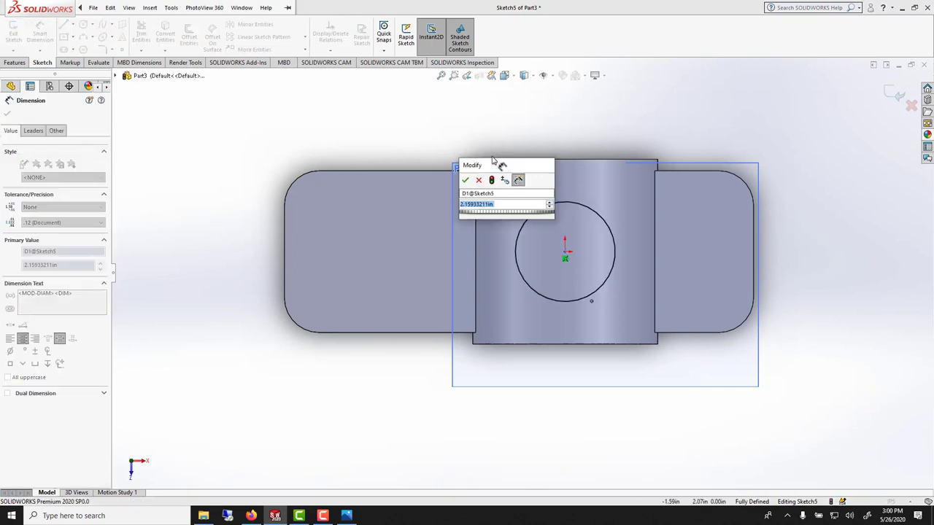
type("1.5")
key("Return")
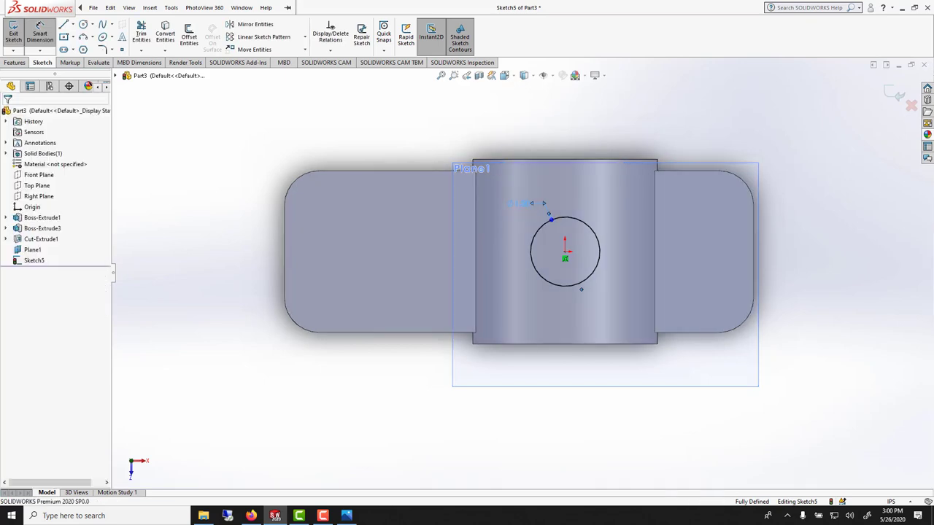
double_click(521, 202)
type("2")
key("Return")
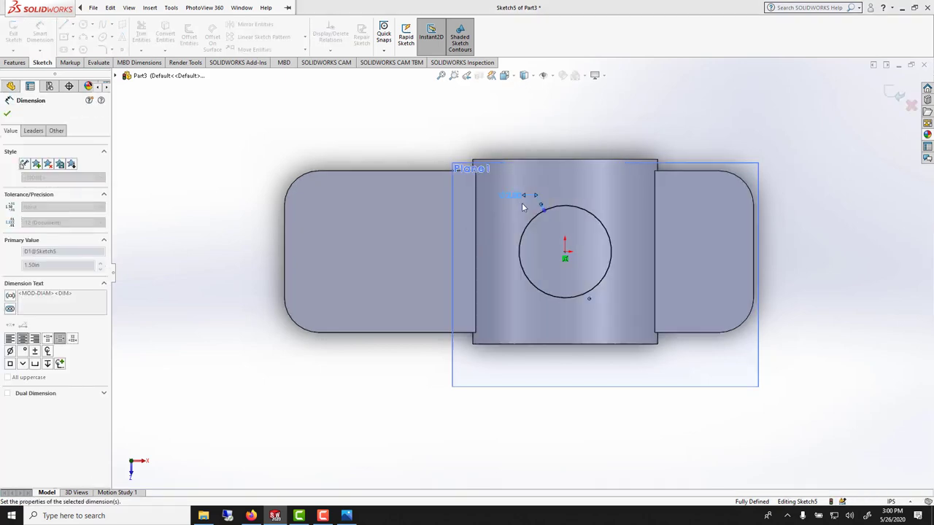
left_click(14, 62)
key("Escape")
Step: Extrude the Ø2.00 circle 1.00 in Blind into a cylindrical boss
left_click(18, 36)
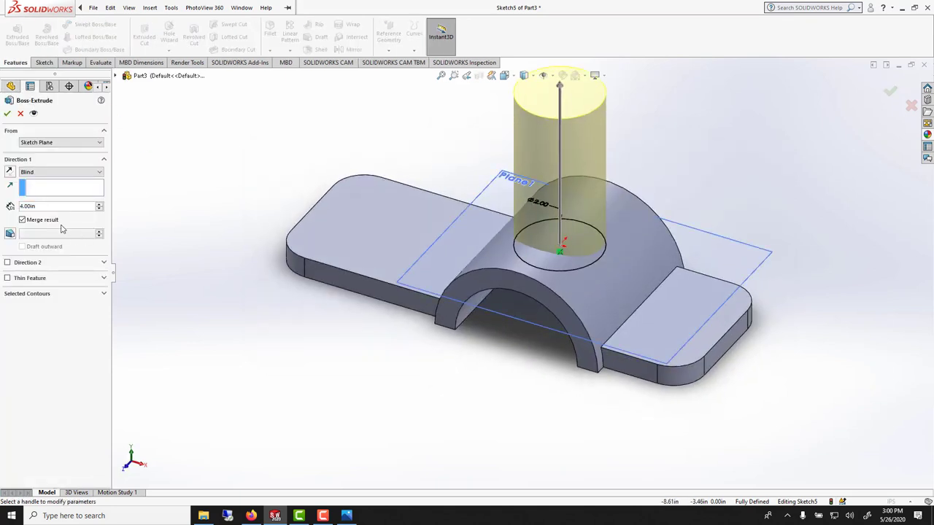
double_click(51, 206)
type("1")
key("Return")
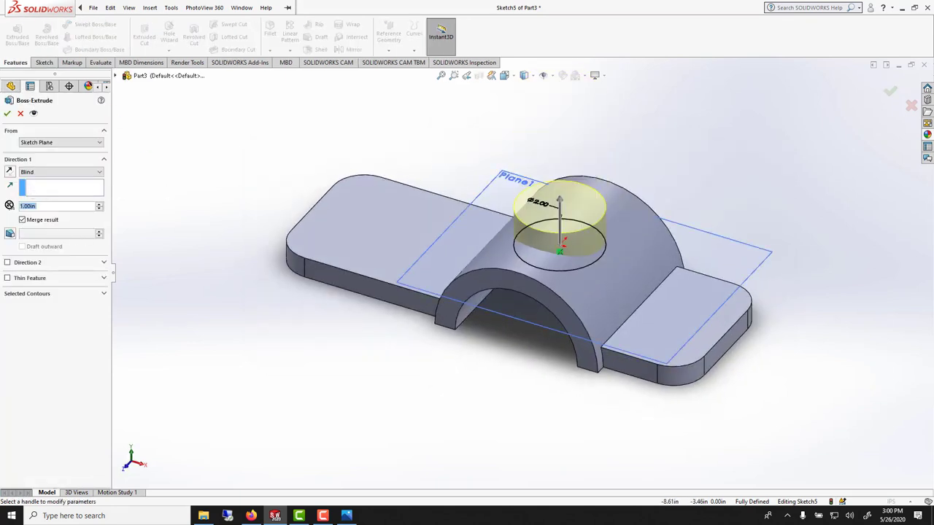
left_click(6, 113)
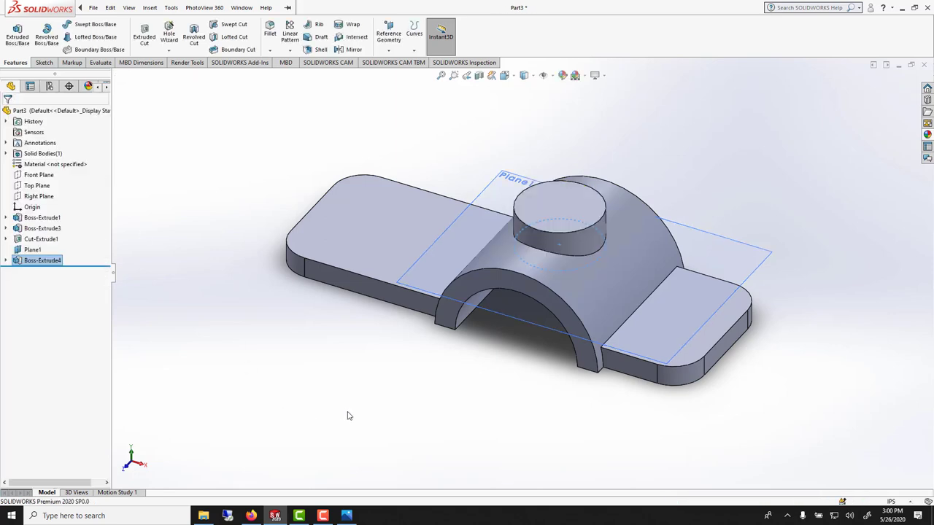
Step: View the cylinder's top face Normal To (Ctrl+8)
middle_click_drag(379, 402, 561, 212)
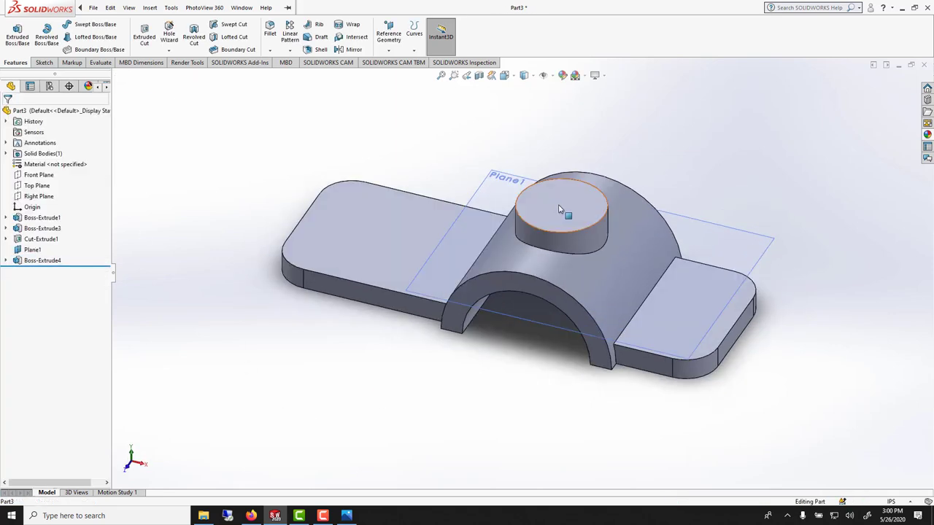
left_click(560, 210)
key("ctrl+8")
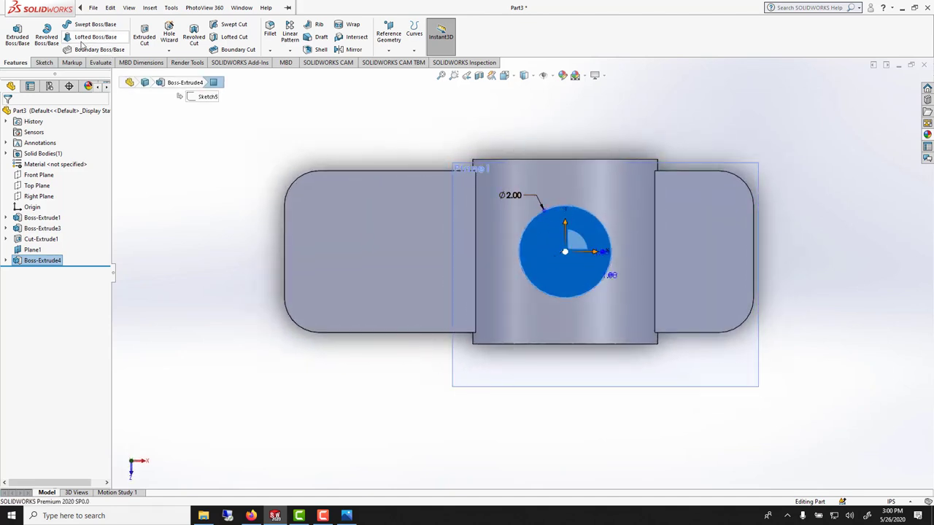
Step: Sketch a Ø1.50 circle at the origin on the boss's top face
left_click(44, 62)
left_click(83, 24)
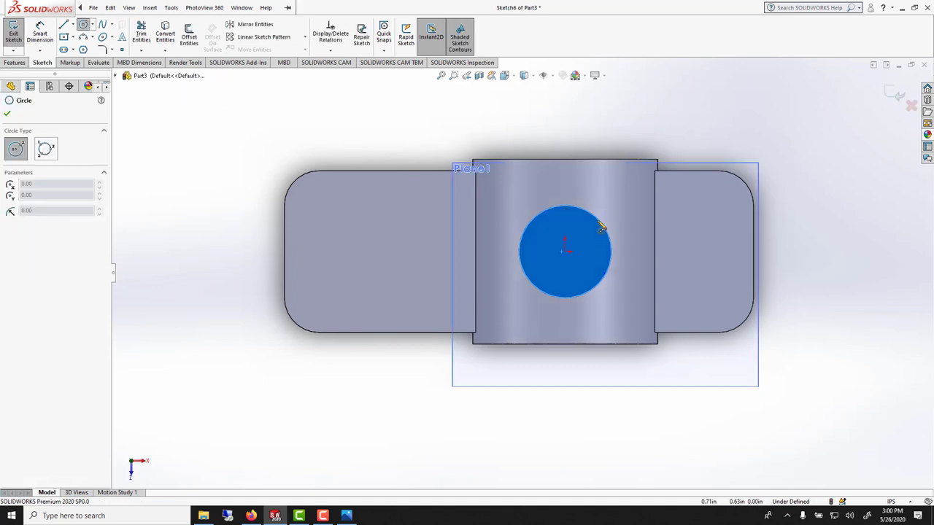
left_click(565, 251)
left_click(583, 222)
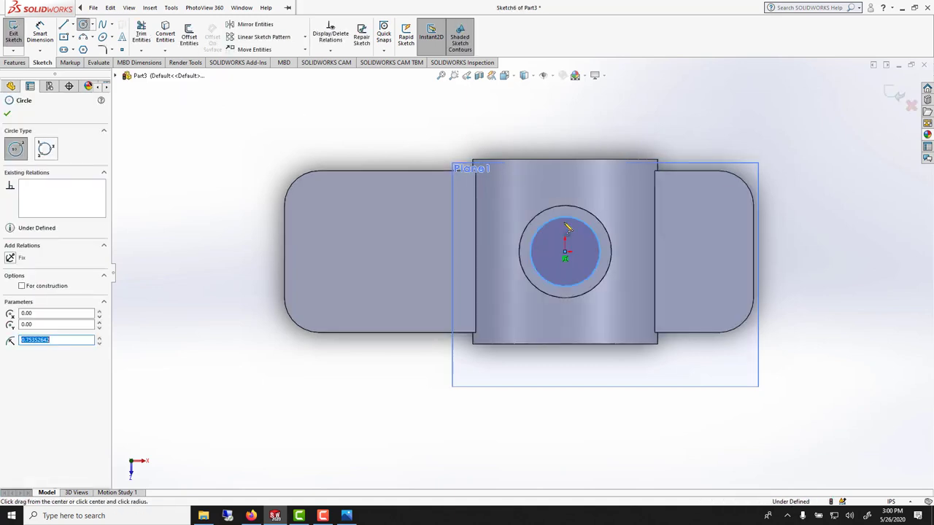
left_click(39, 36)
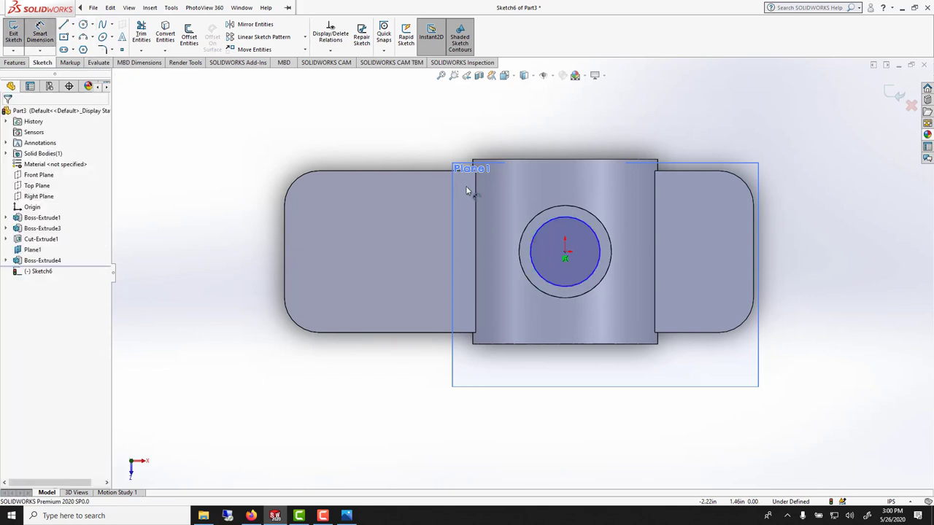
left_click(541, 228)
left_click(508, 207)
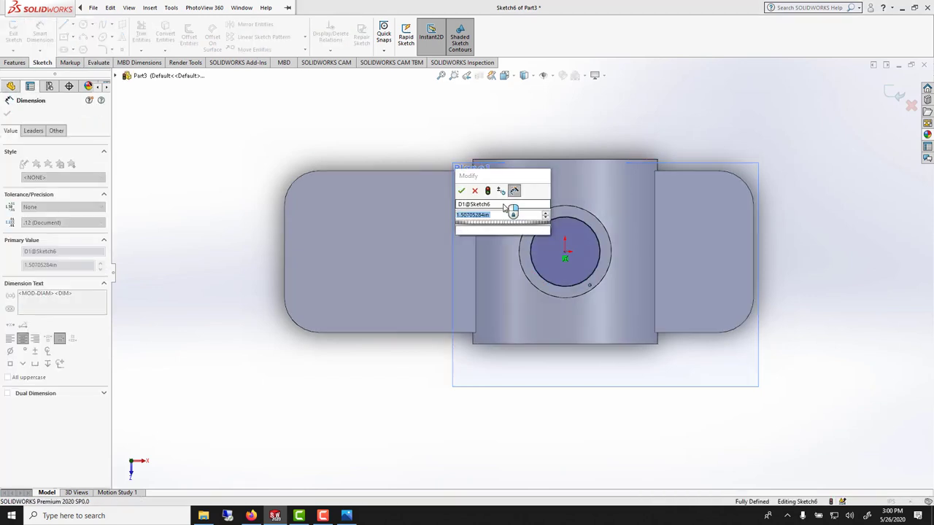
type("1.5")
key("Return")
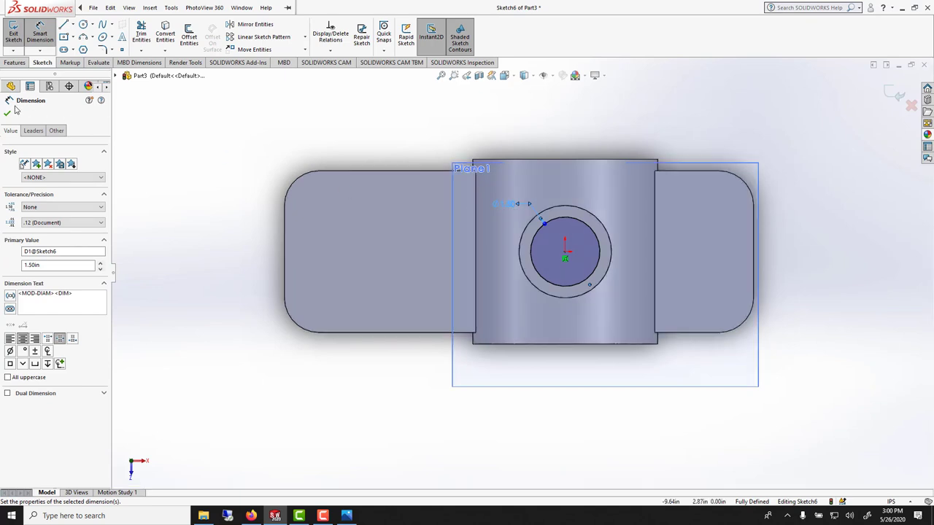
left_click(7, 115)
Step: Extruded-cut the circle Up To Next, boring a hole through the boss
left_click(14, 62)
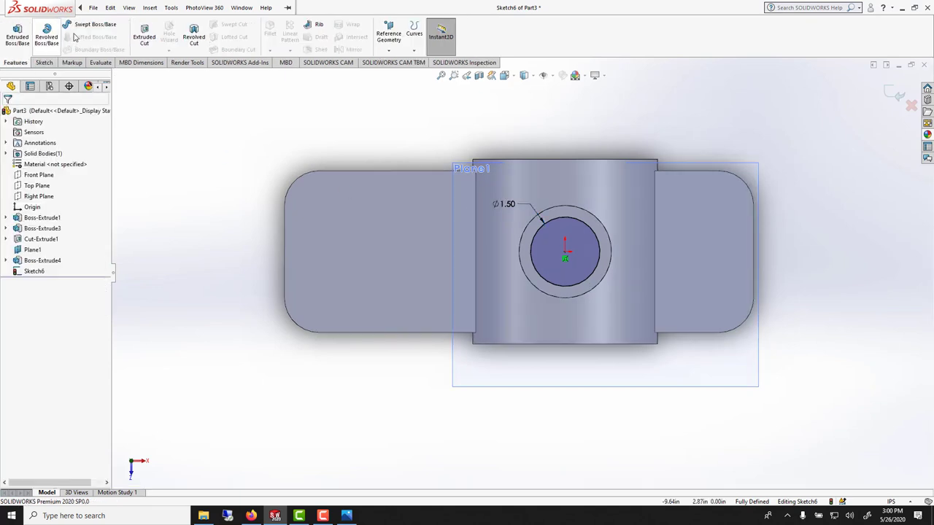
left_click(135, 38)
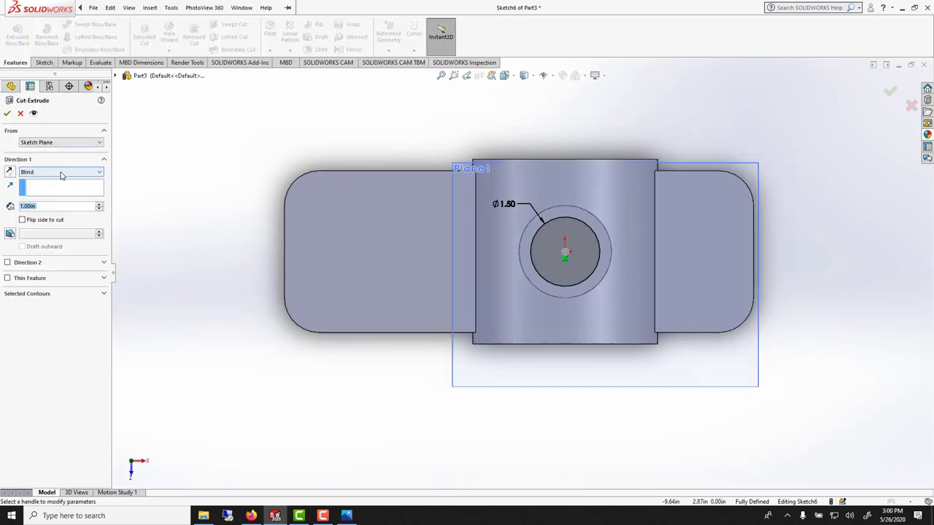
left_click(61, 174)
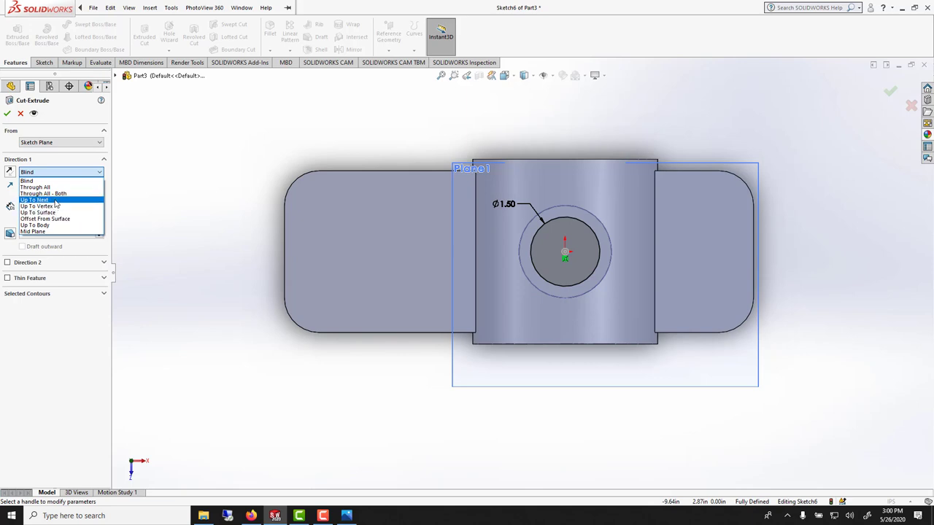
left_click(58, 200)
middle_click_drag(323, 305, 543, 267)
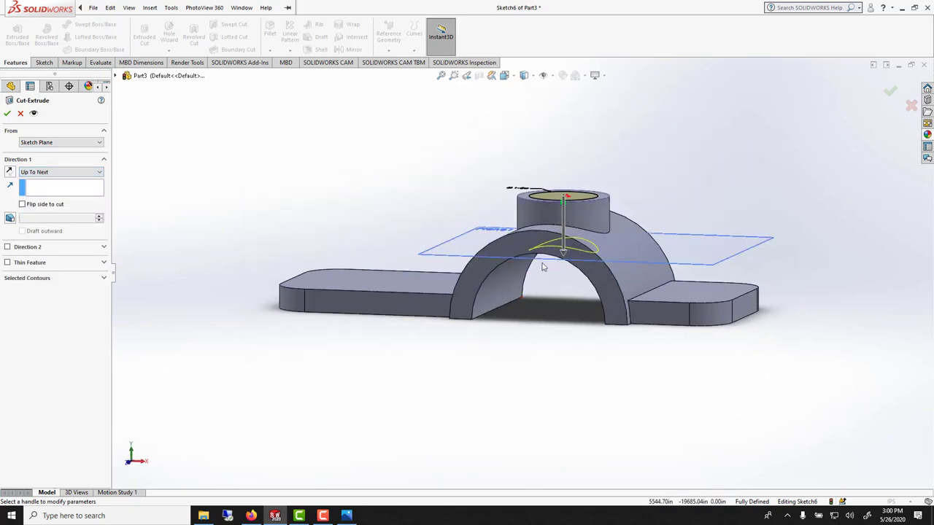
key("Return")
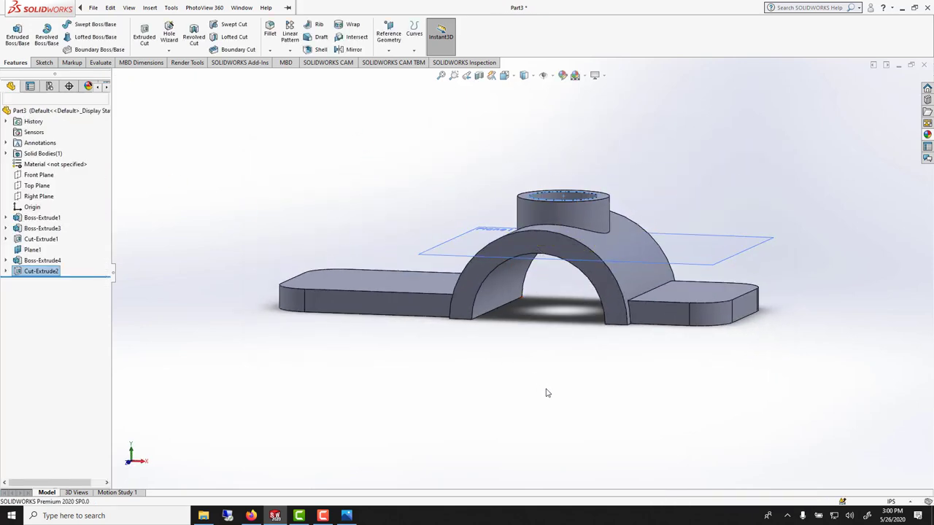
middle_click_drag(548, 389, 434, 326)
Step: On the plate's front face, sketch a bottom line, vertical side and slope to the arch top
left_click(287, 342)
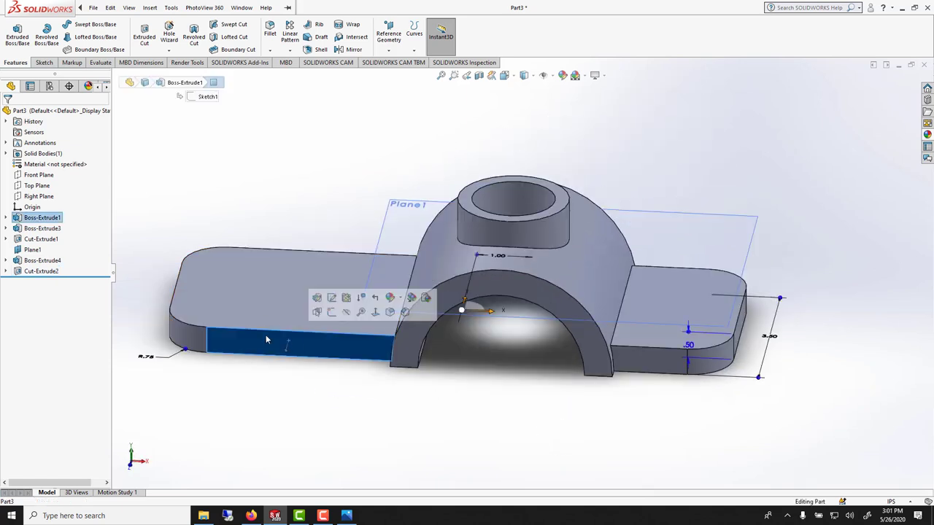
key("ctrl+8")
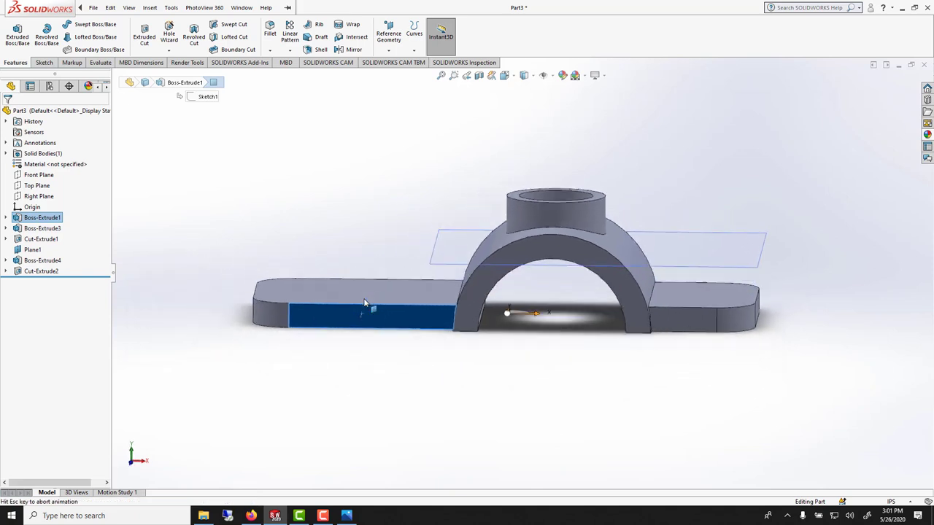
left_click(43, 63)
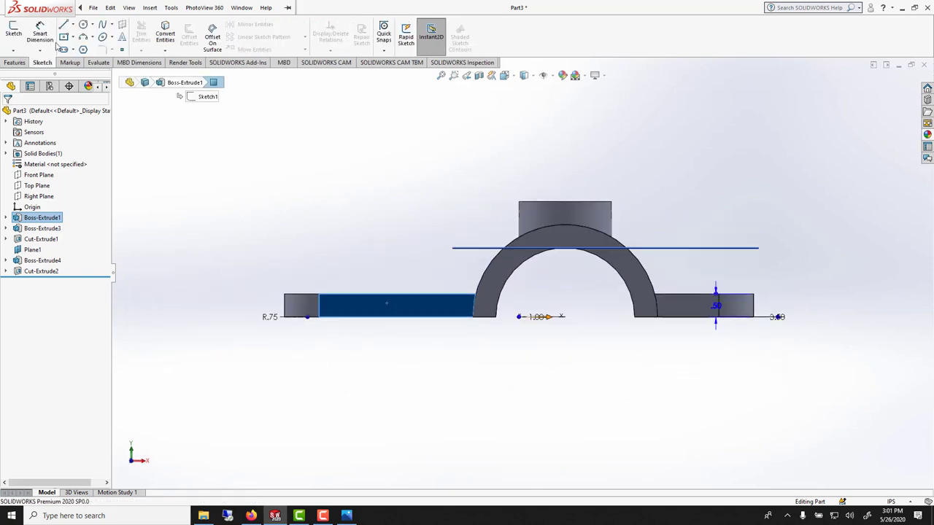
left_click(64, 24)
scroll(437, 332, "down", 2)
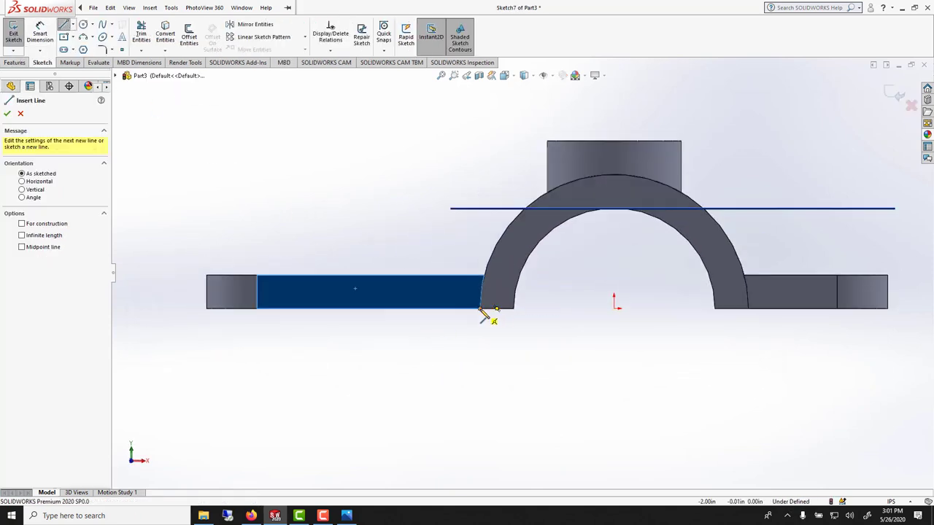
left_click(480, 309)
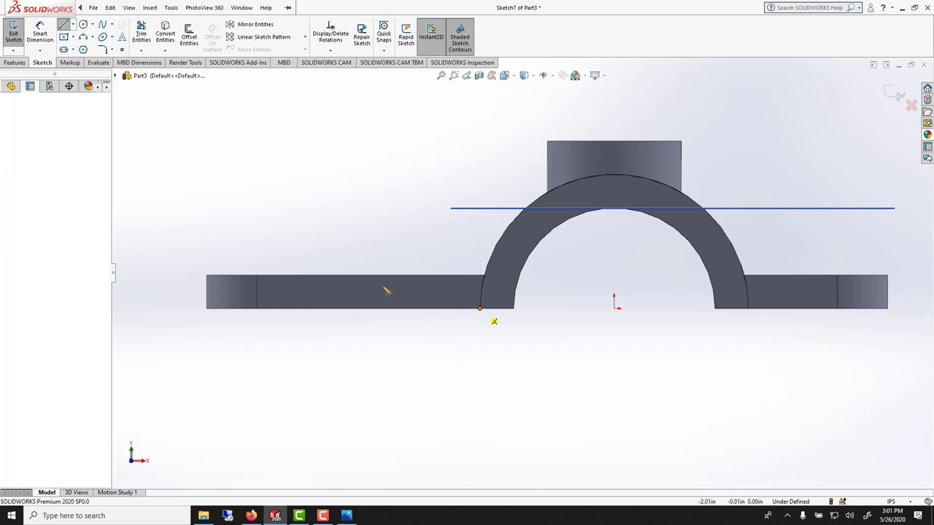
left_click(305, 310)
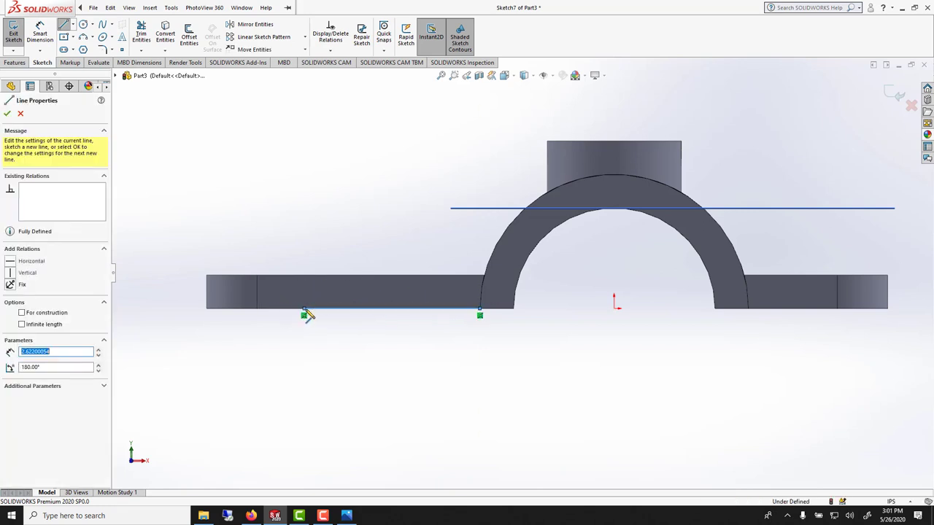
left_click(304, 132)
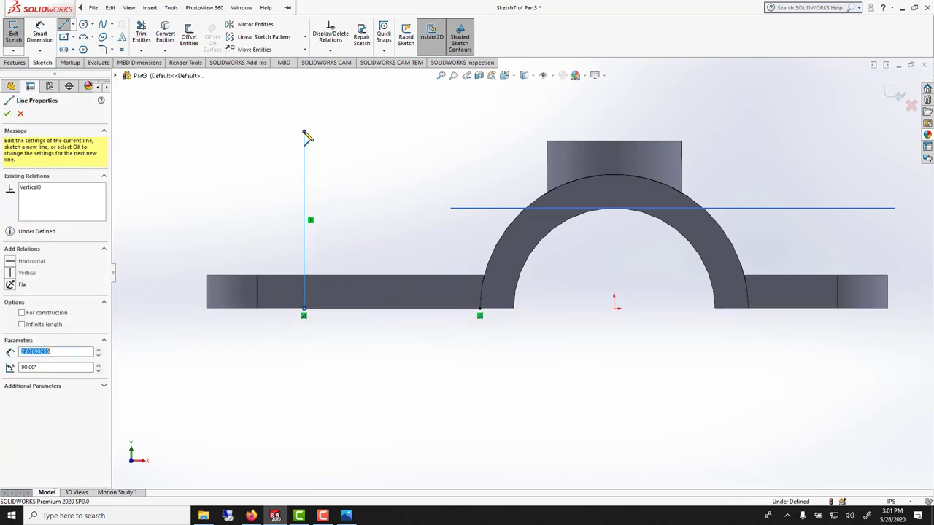
left_click(615, 174)
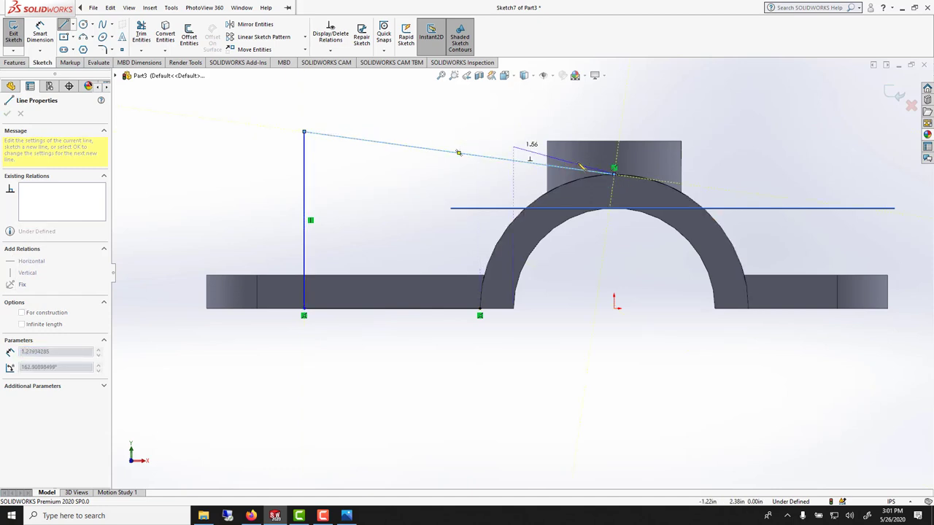
right_click(417, 82)
left_click(425, 129)
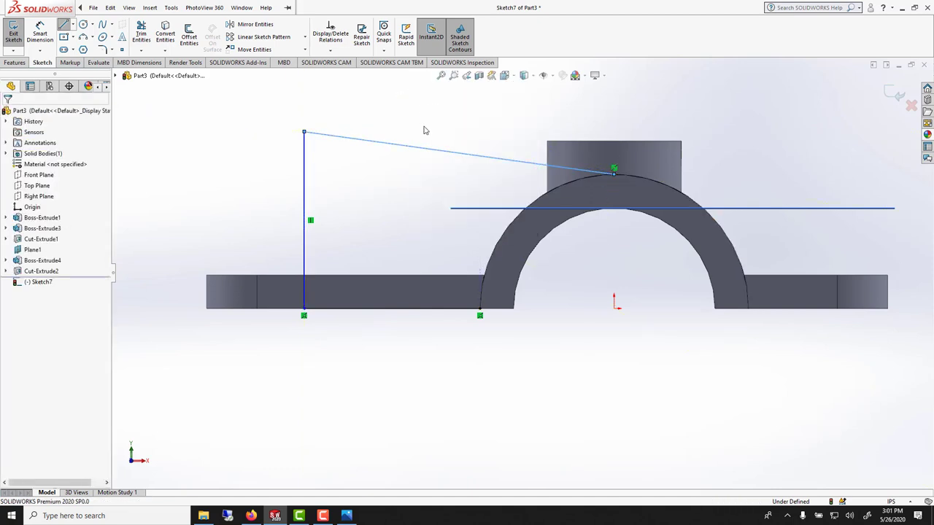
Step: Dimension the bottom line 2.50 and the vertical line 3.00
left_click(52, 39)
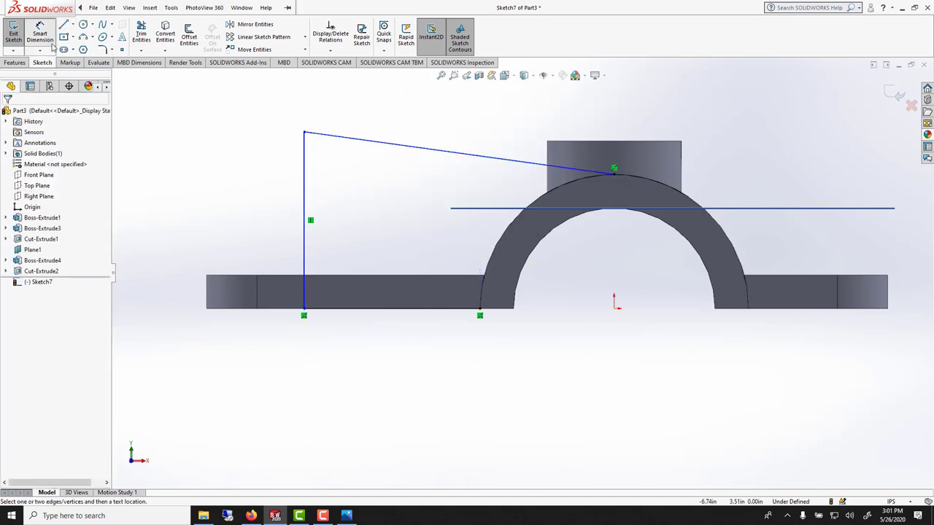
left_click(342, 310)
left_click(359, 340)
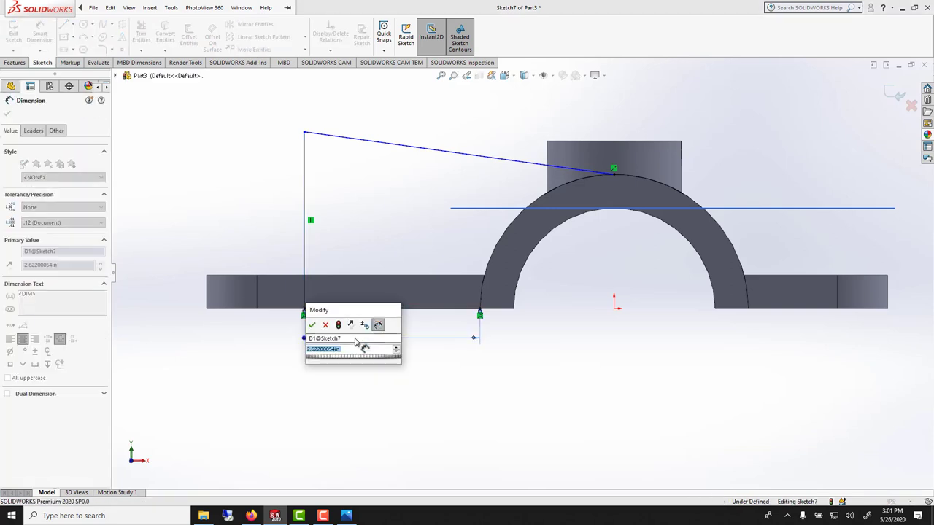
type("2.5")
key("Return")
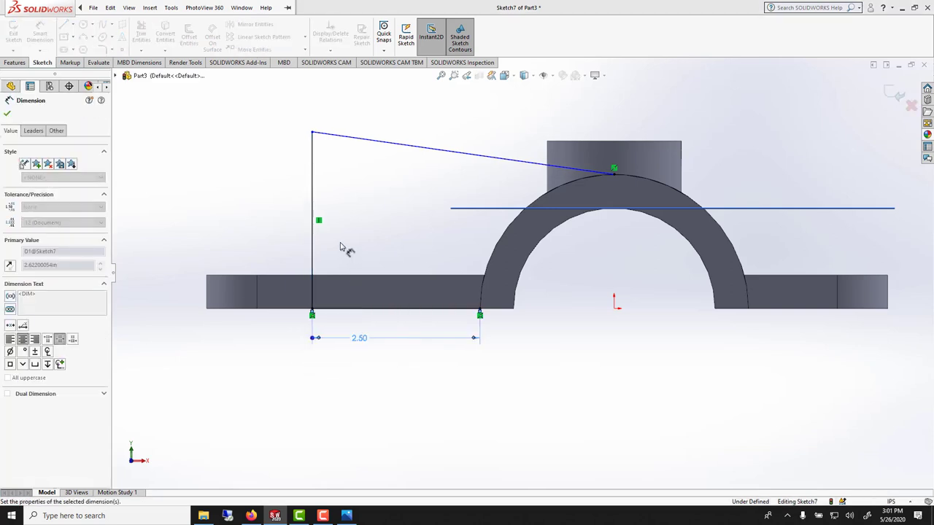
left_click(311, 220)
left_click(300, 219)
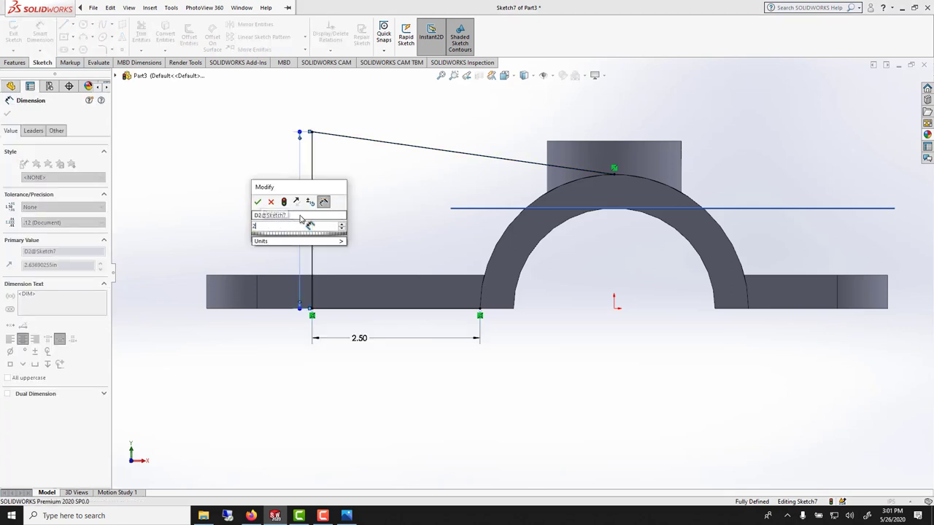
type("2.5")
key("Return")
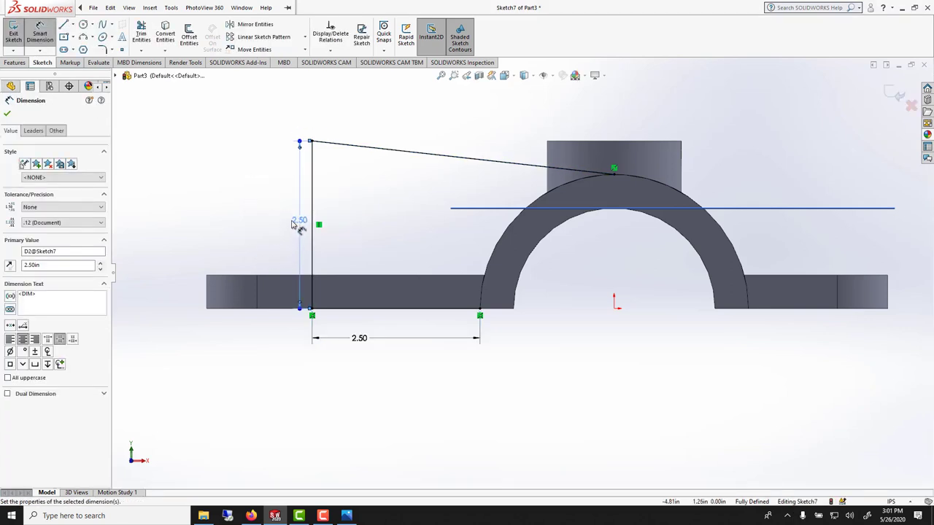
key("Escape")
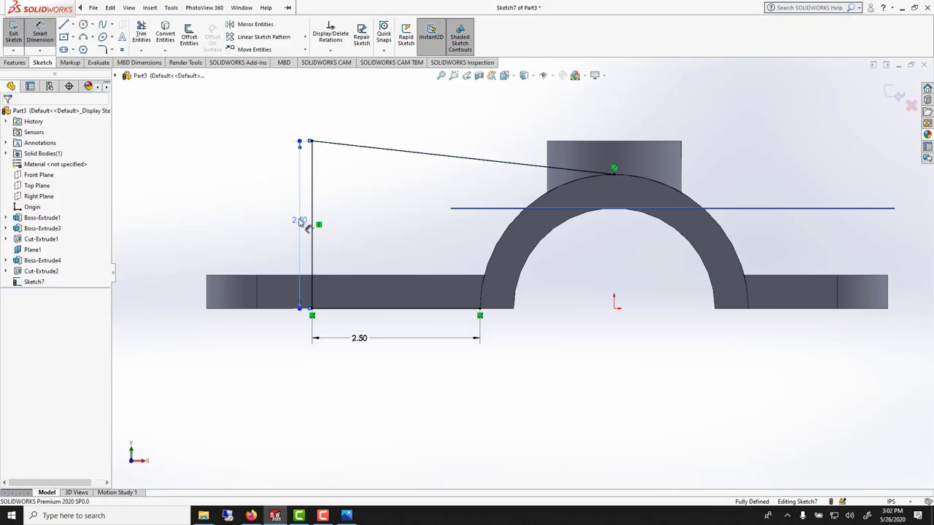
double_click(300, 221)
type("3")
key("Return")
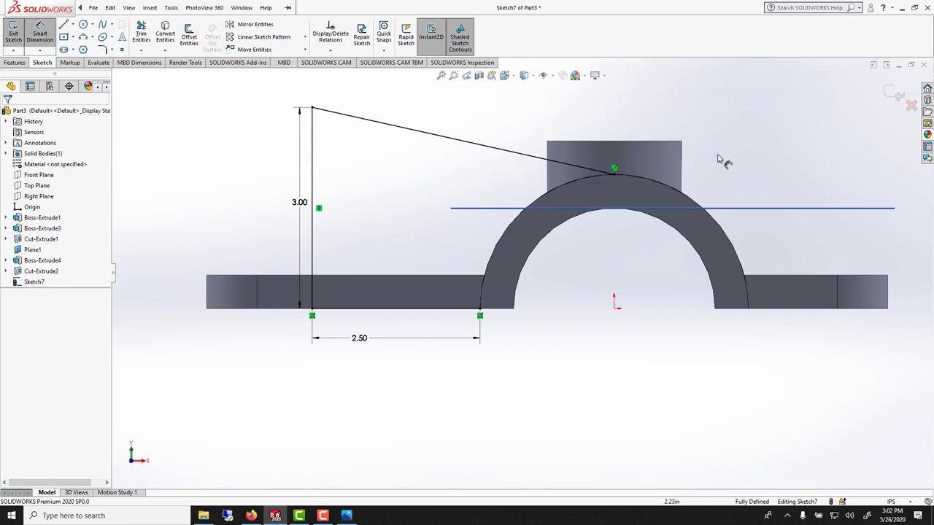
Step: Round the sketch's top-left corner with a 0.75 in sketch fillet
left_click(104, 50)
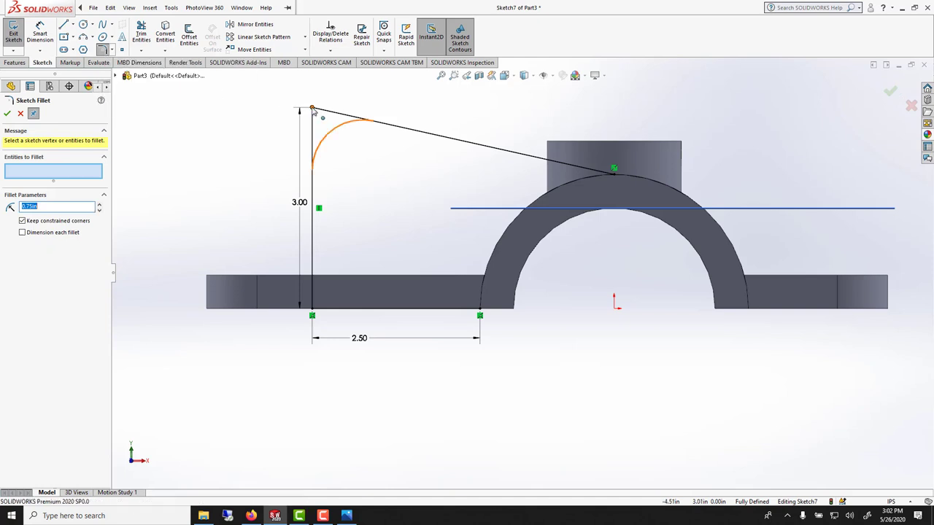
left_click(312, 109)
left_click(8, 113)
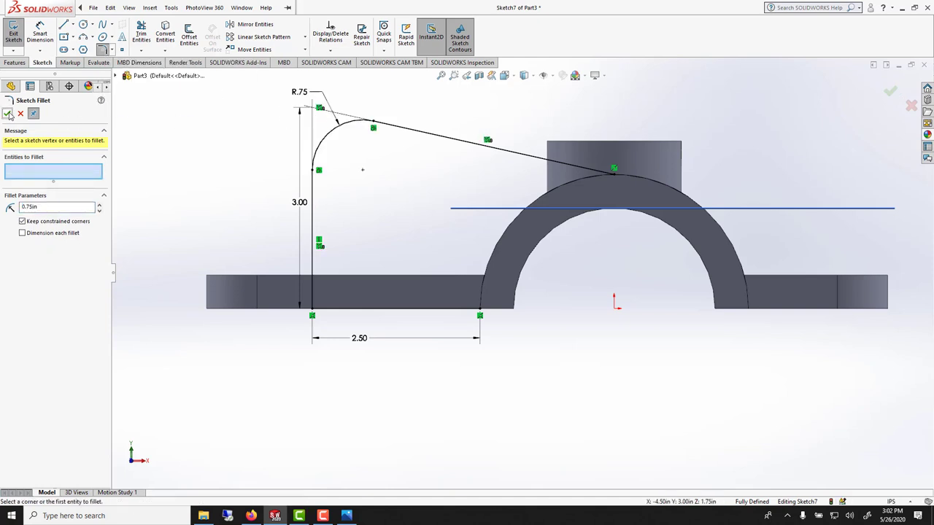
left_click(892, 95)
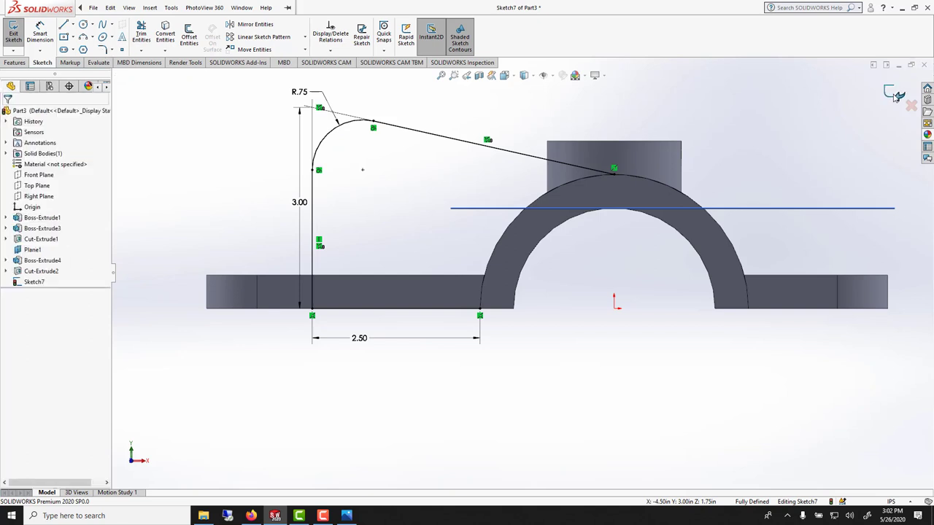
Step: Draw a vertical line from the arch's tangent point down to Plane1
scroll(740, 148, "down", 2)
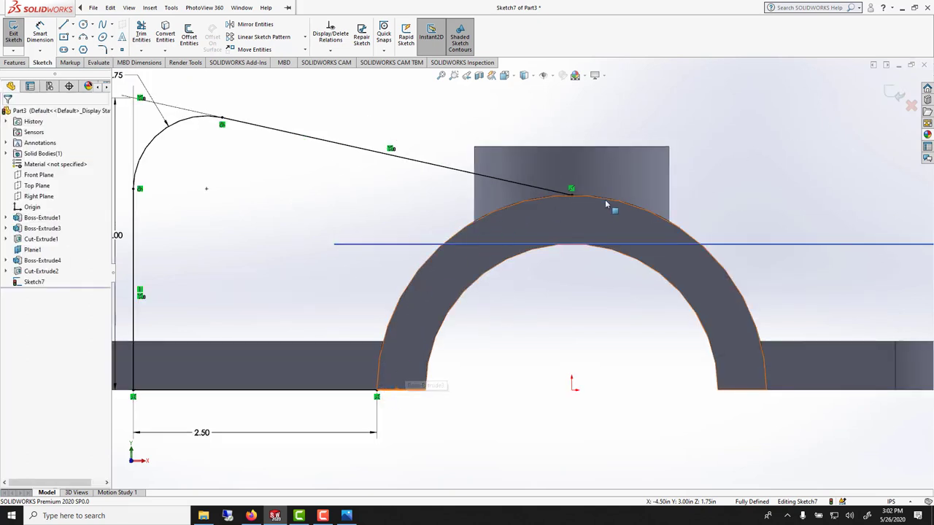
left_click(567, 250)
scroll(566, 250, "up", 1)
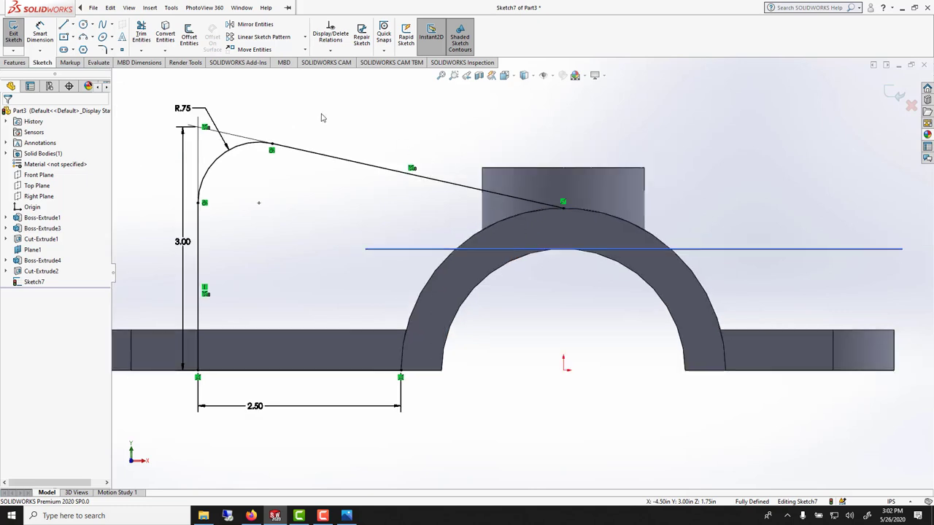
key("l")
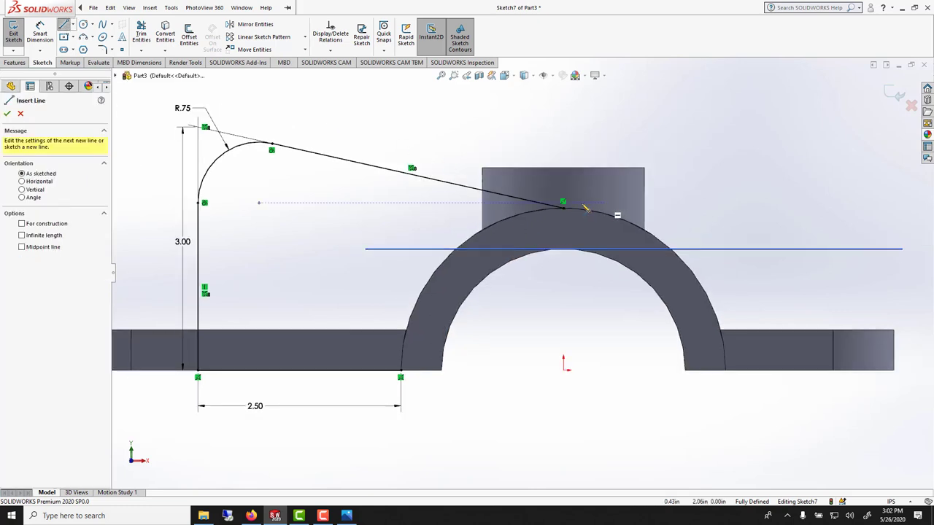
left_click(564, 209)
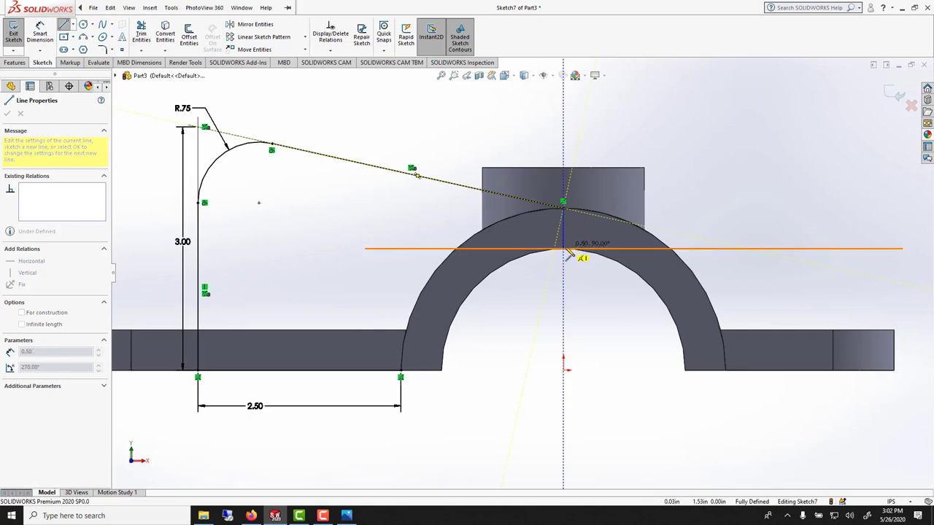
left_click(564, 249)
right_click(508, 120)
Step: Draw a three-point arc along the inner arch from the vertical line's bottom
left_click(520, 140)
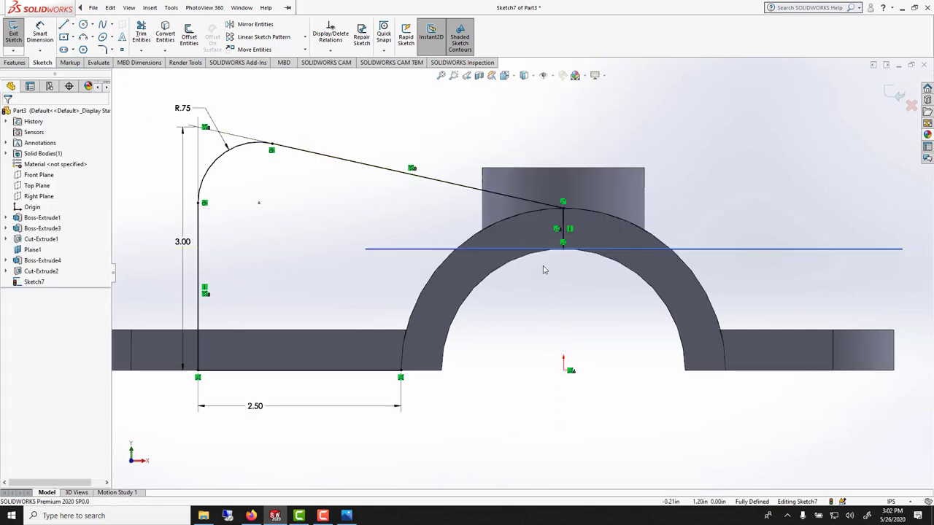
left_click(82, 38)
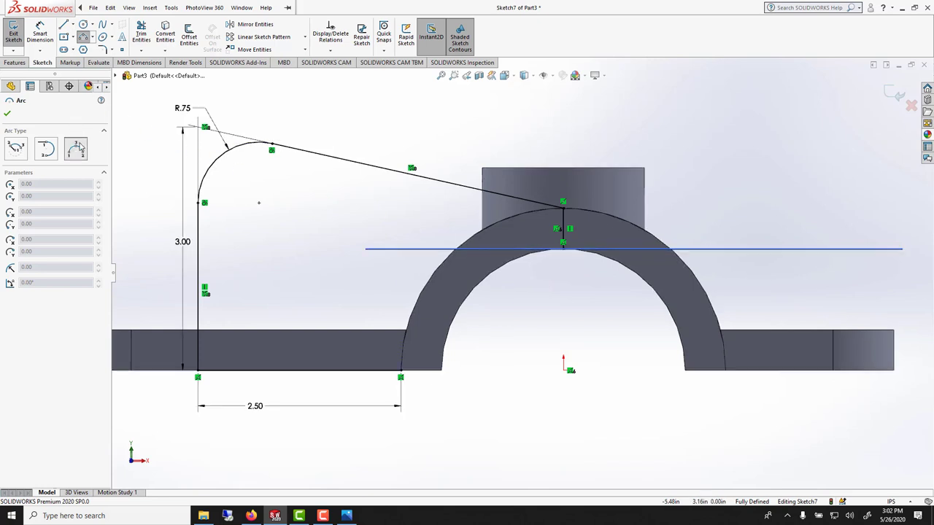
left_click(563, 250)
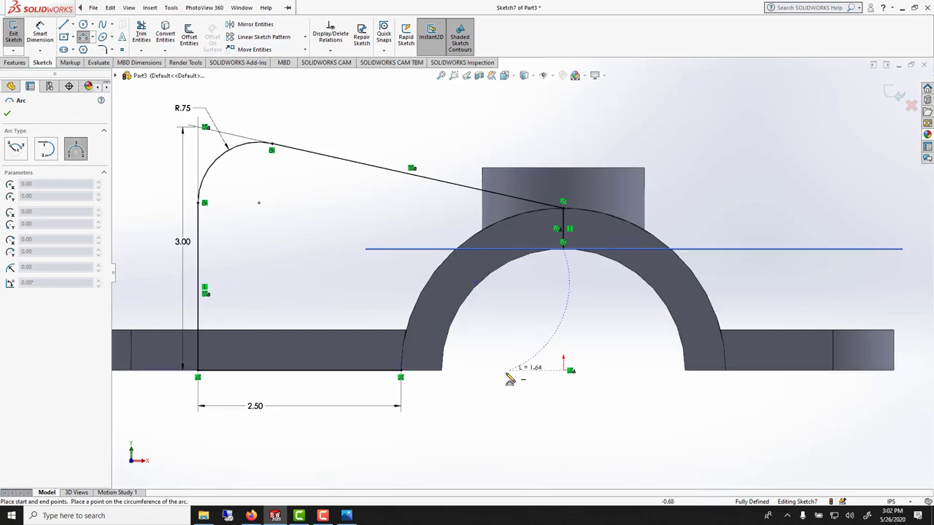
left_click(442, 369)
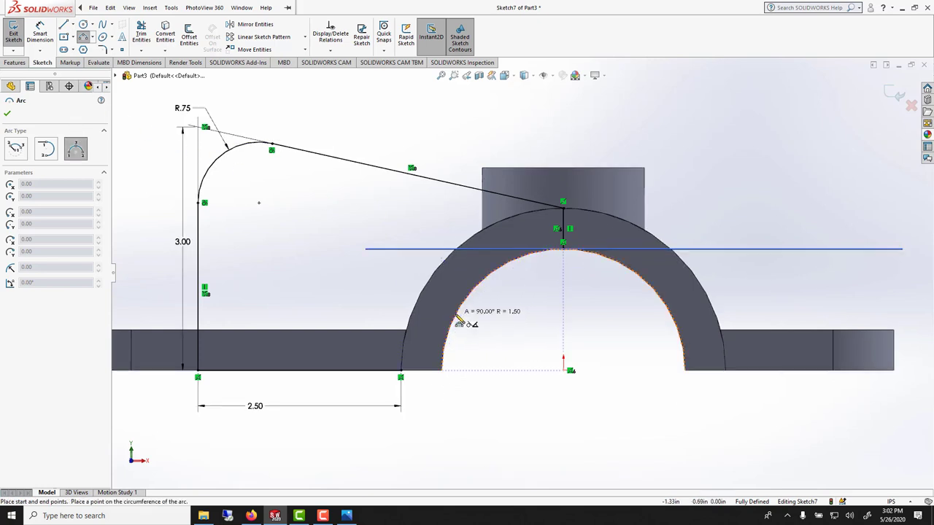
left_click(467, 336)
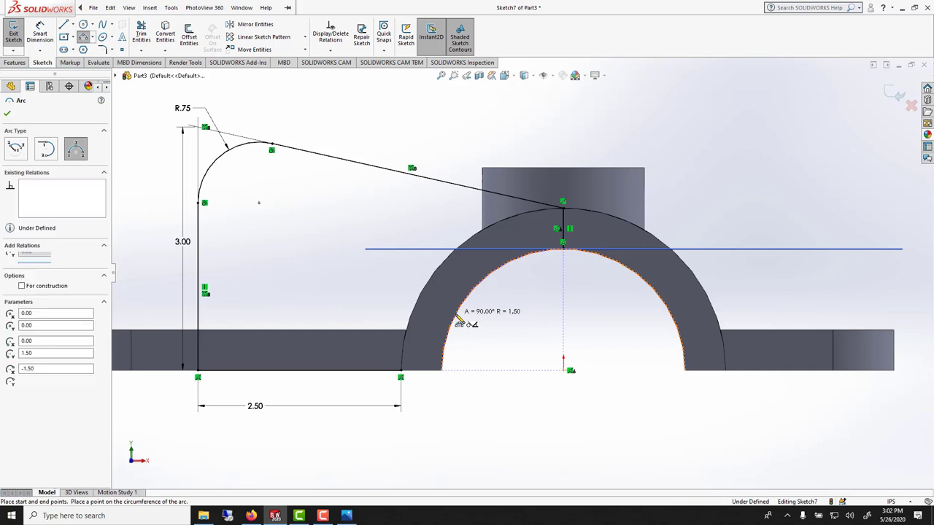
right_click(302, 256)
left_click(302, 256)
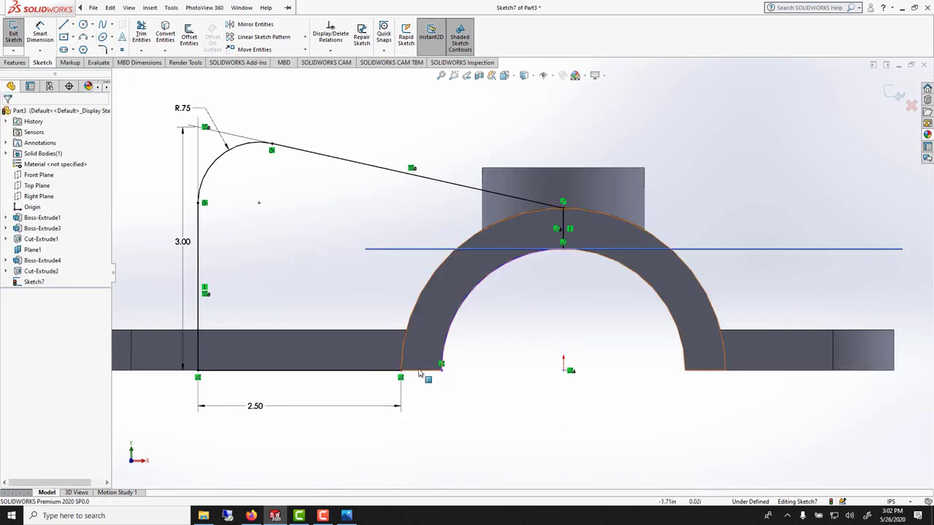
Step: Delete the bottom-right relation and stretch the bottom line onto the arc's end
left_click(401, 377)
key("Delete")
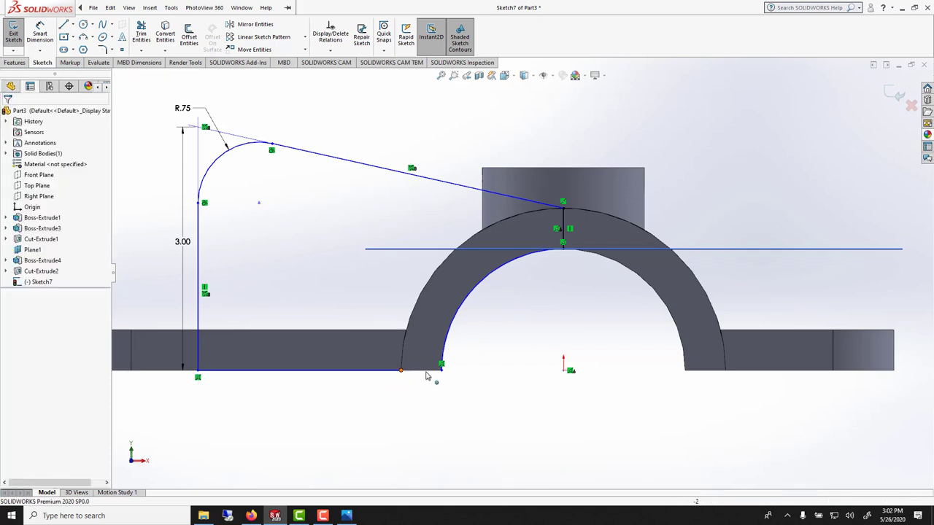
left_click_drag(402, 370, 442, 370)
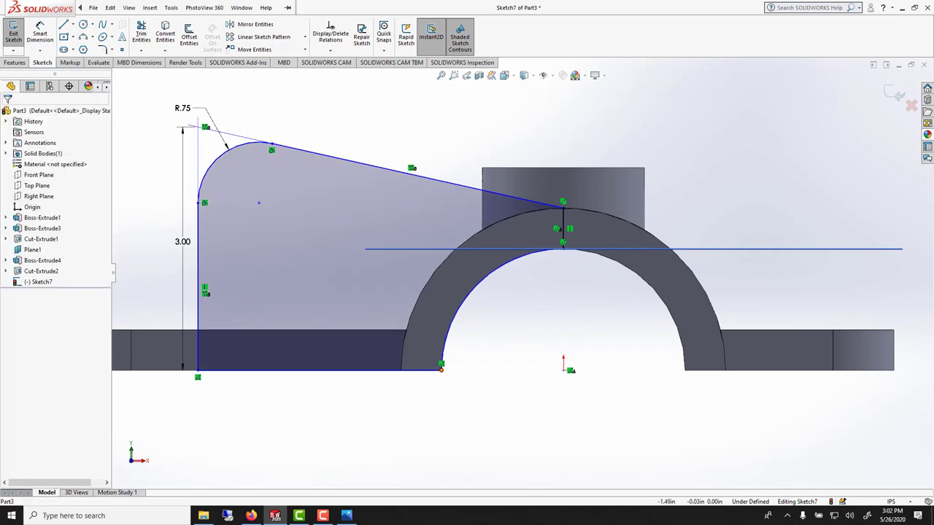
Step: Extrude the closed profile in the reversed direction into a 0.50 in rib (Boss-Extrude5)
left_click(14, 63)
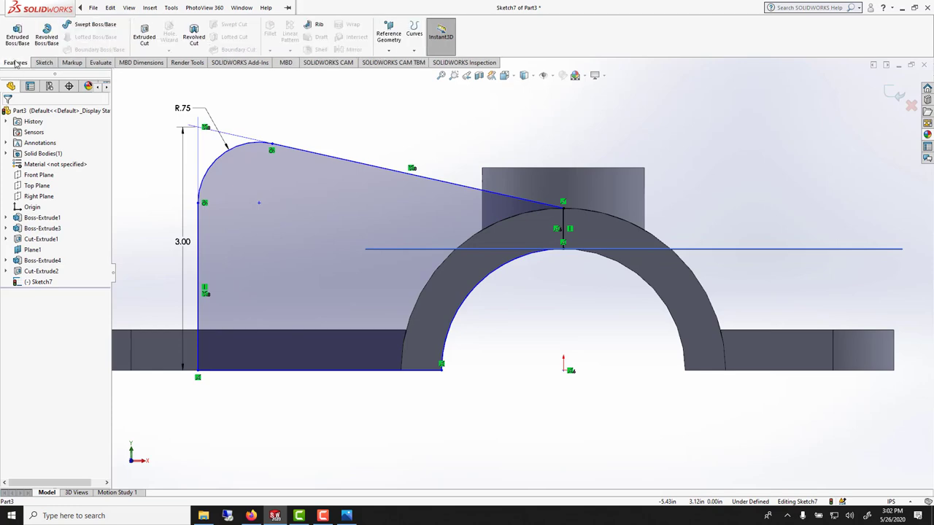
left_click(16, 43)
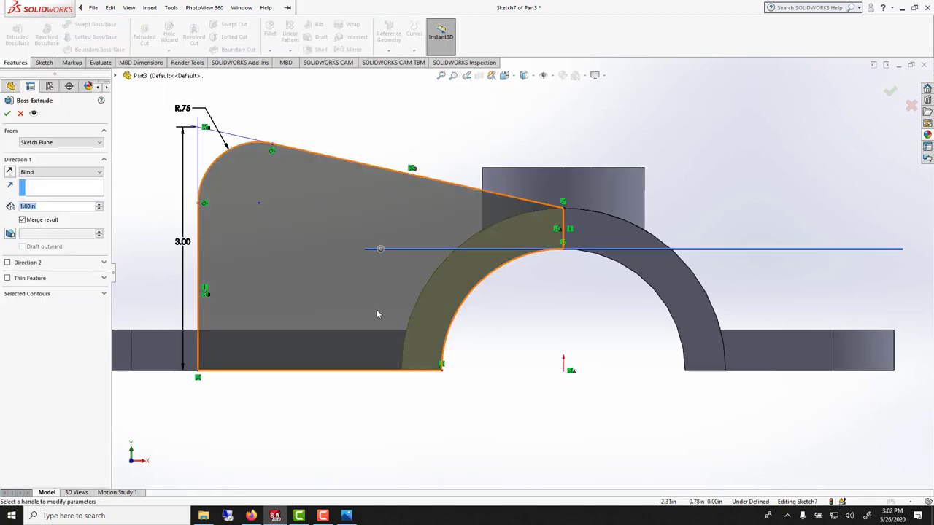
scroll(321, 351, "up", 3)
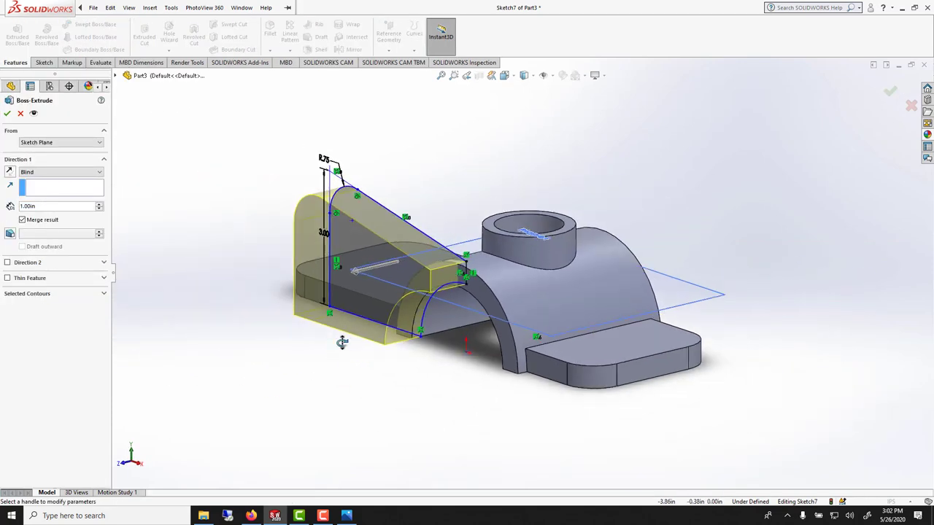
middle_click_drag(341, 342, 314, 328)
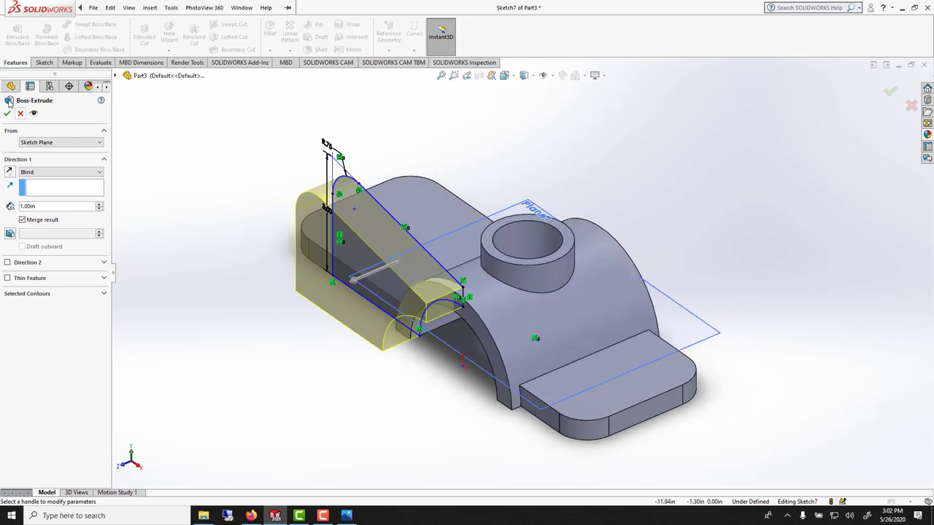
left_click(10, 171)
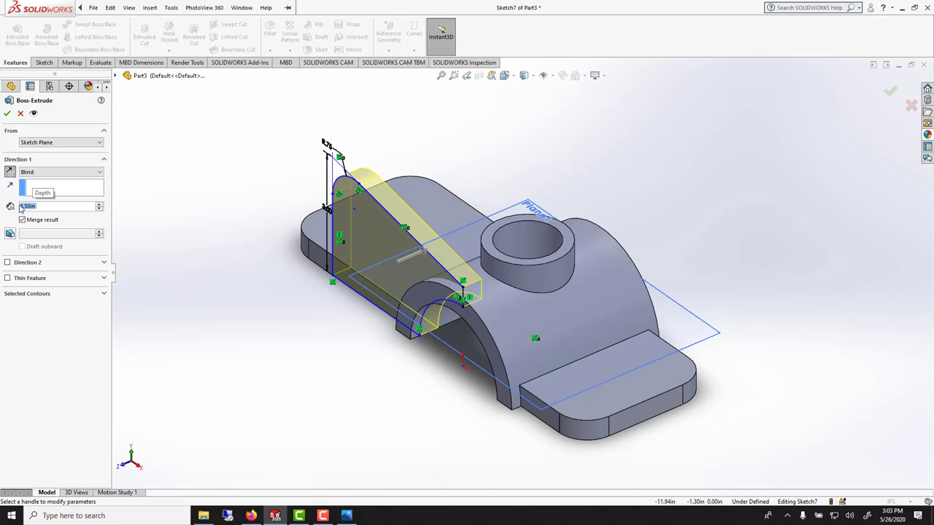
left_click(7, 113)
middle_click_drag(379, 241, 318, 232)
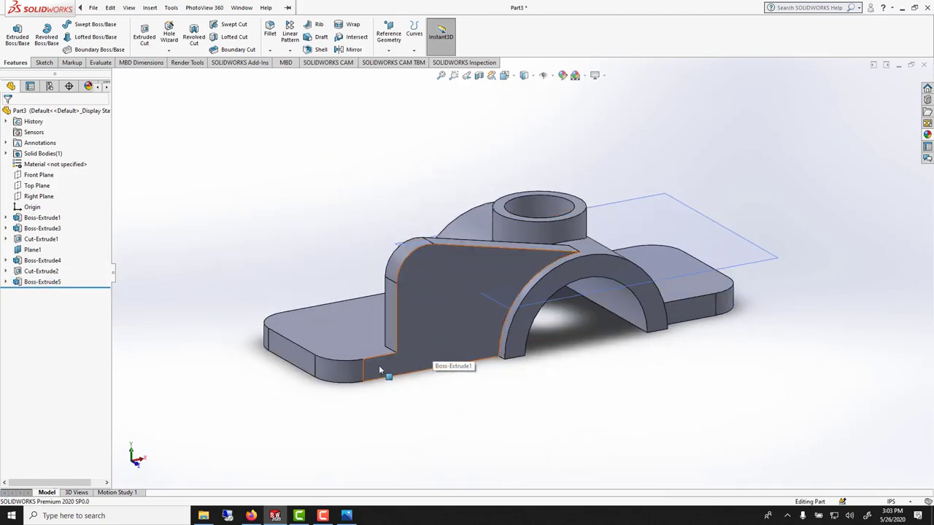
middle_click_drag(379, 371, 387, 323)
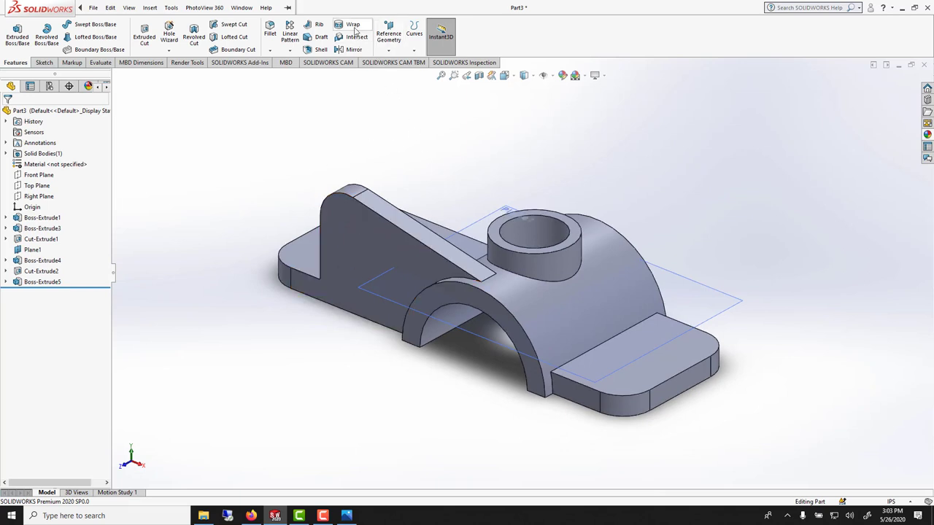
left_click(350, 50)
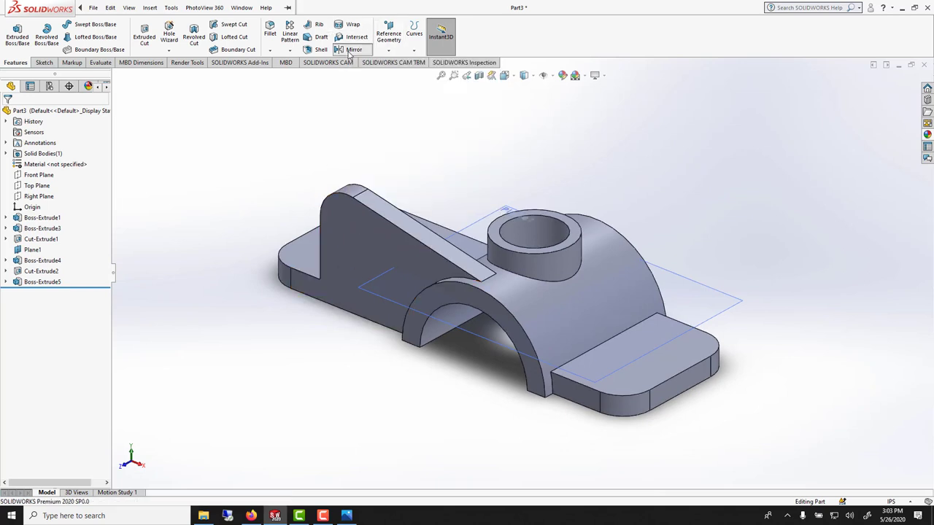
Step: Mirror Boss-Extrude5 about the Front Plane to create Mirror1
middle_click_drag(487, 264, 623, 362)
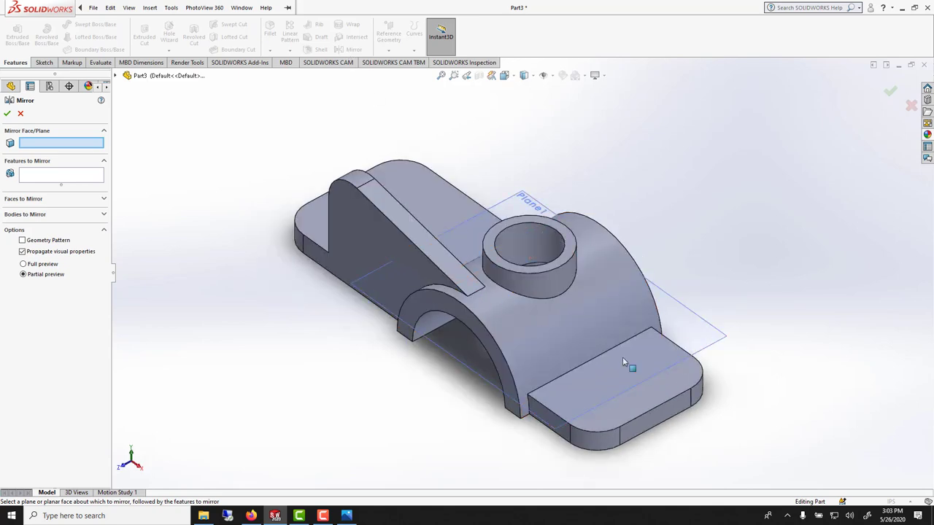
left_click(116, 76)
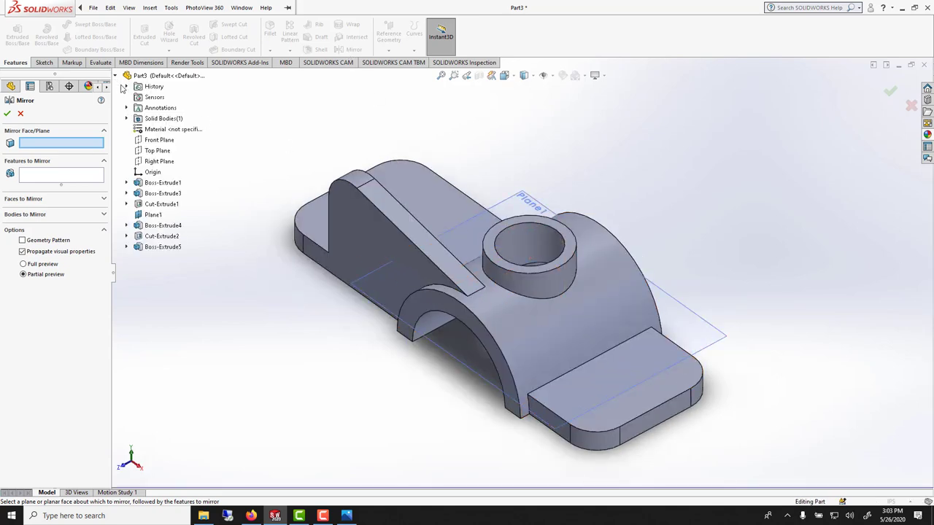
left_click(158, 139)
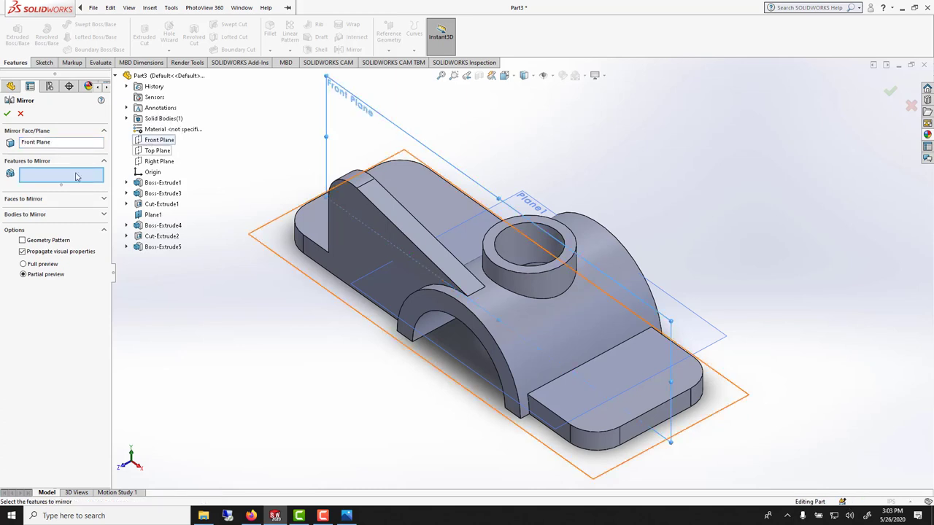
left_click(163, 246)
left_click(8, 114)
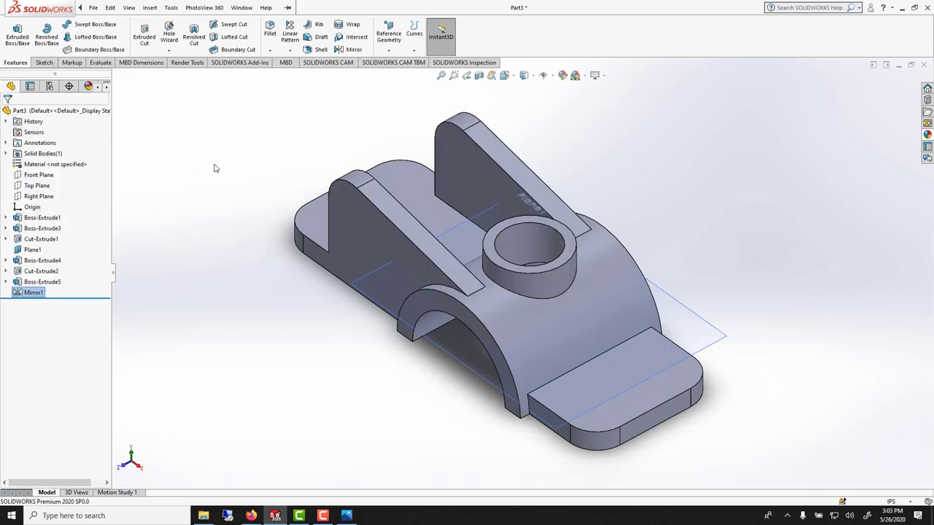
middle_click_drag(319, 269, 494, 335)
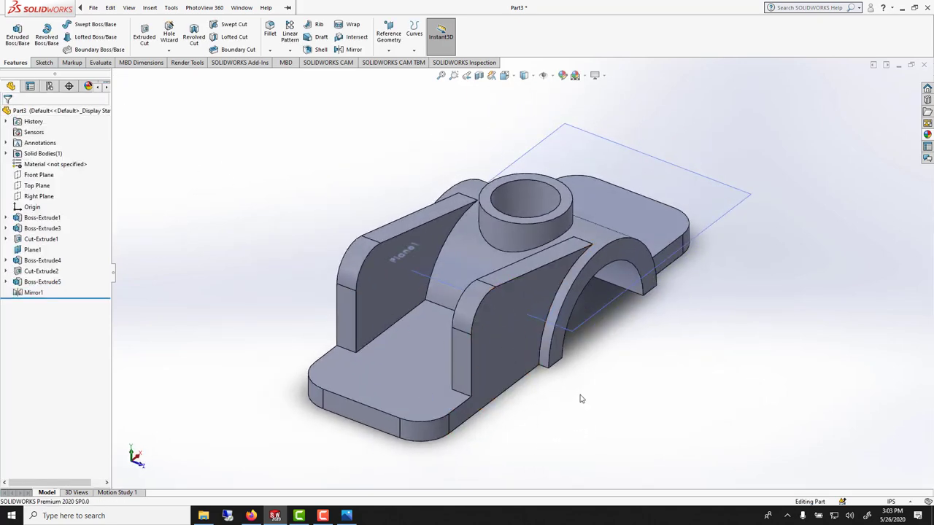
middle_click_drag(581, 399, 540, 377)
scroll(460, 293, "down", 3)
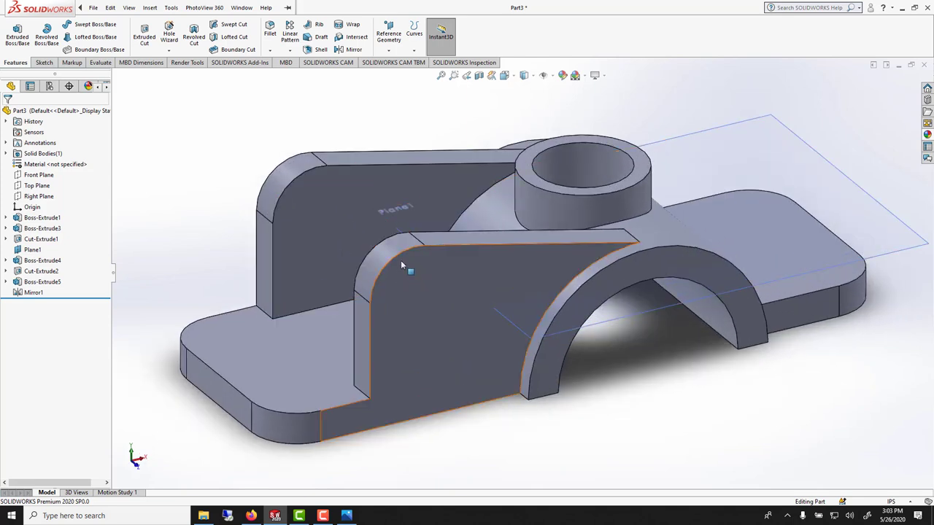
left_click(42, 175)
Step: Sketch a circle on the Front Plane concentric with the rib's rounded top
left_click(50, 162)
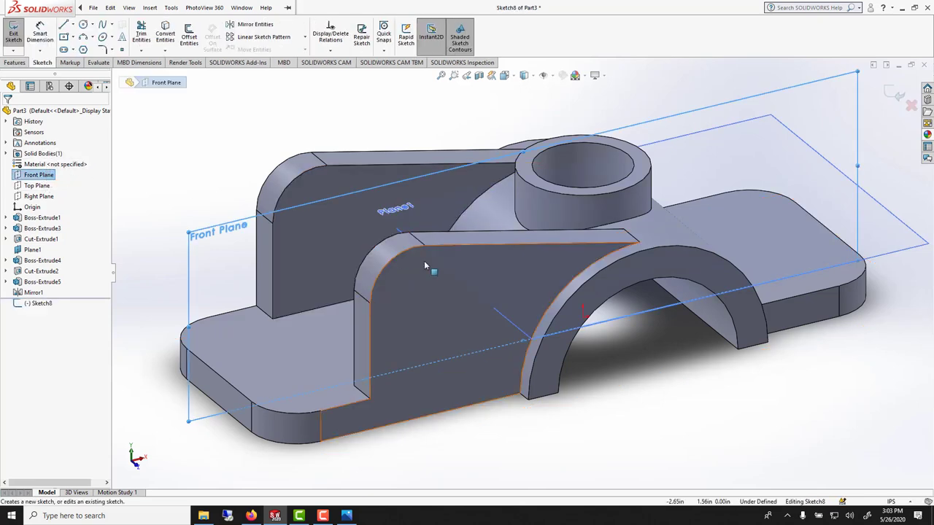
scroll(411, 228, "down", 3)
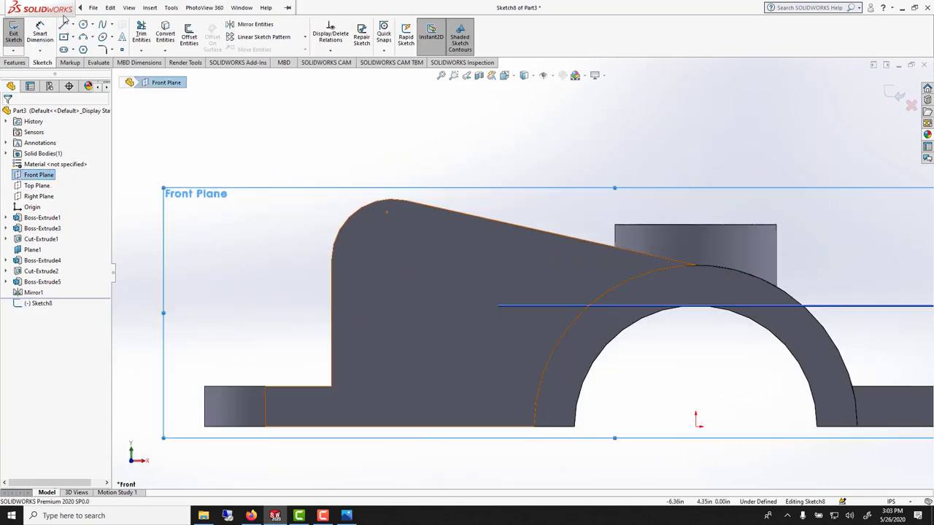
left_click(83, 26)
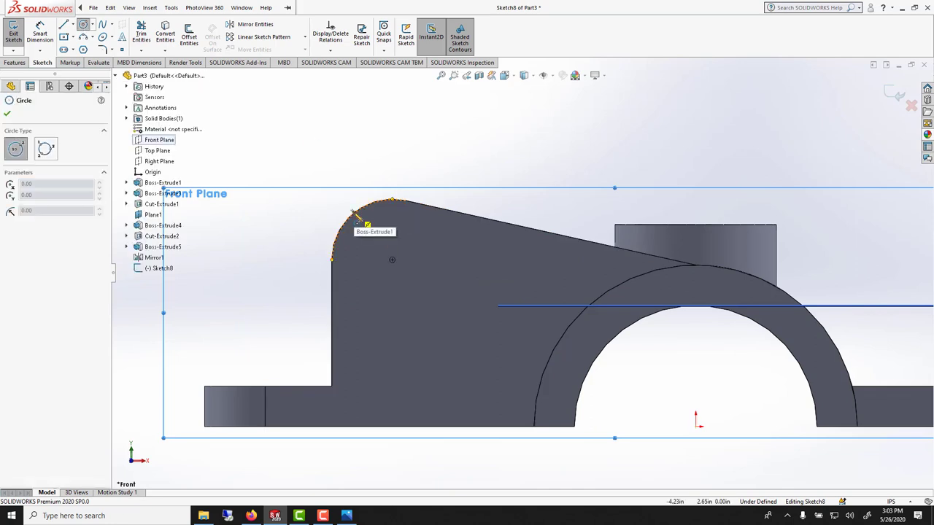
left_click(392, 260)
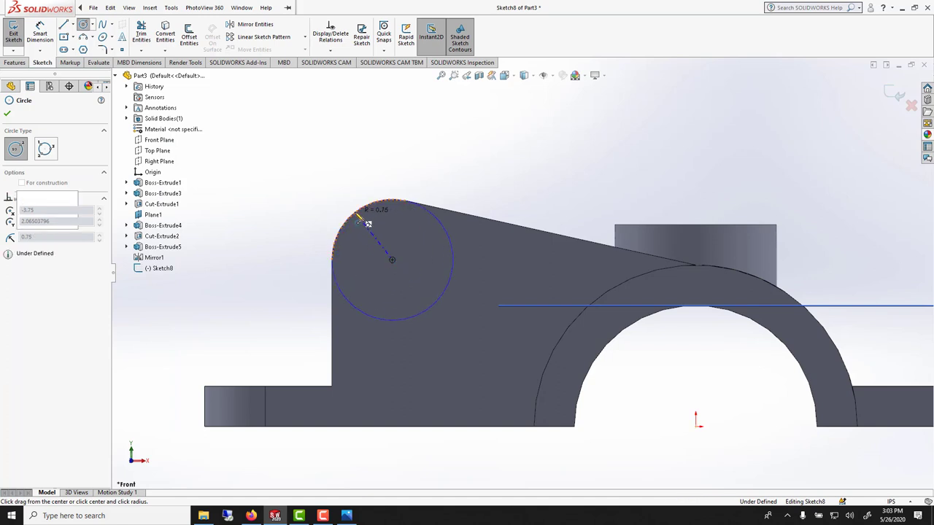
left_click(368, 206)
key("Escape")
Step: Extrude the circle Mid Plane to 4.00 in, spanning both rib tops
middle_click_drag(307, 242, 219, 183)
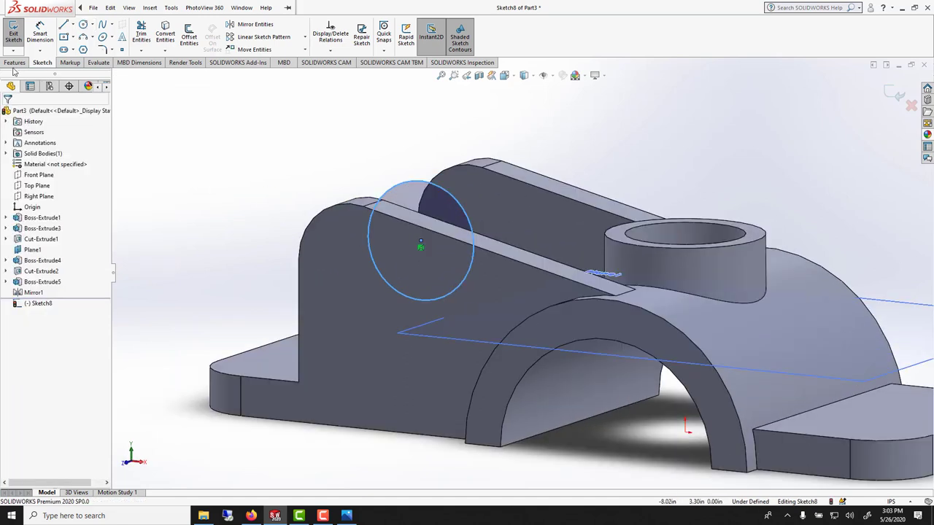
left_click(15, 62)
left_click(18, 33)
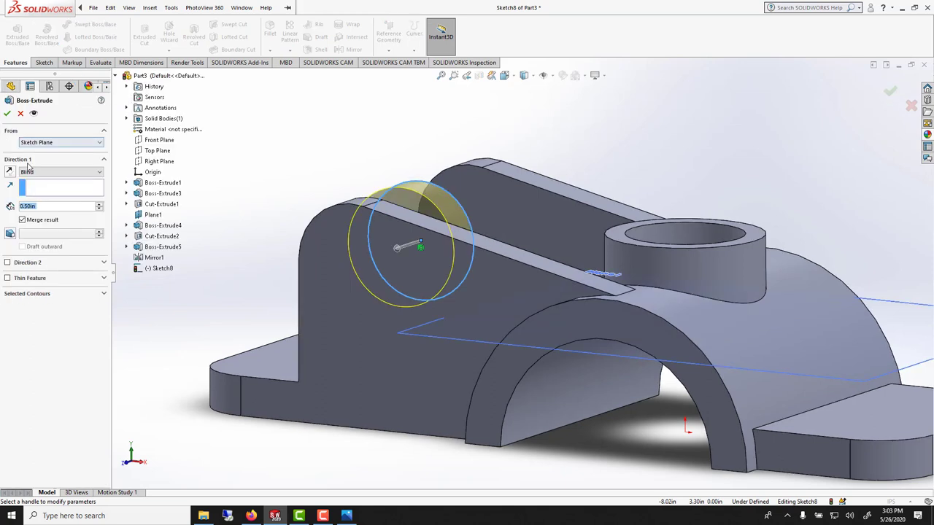
left_click(60, 172)
left_click(33, 225)
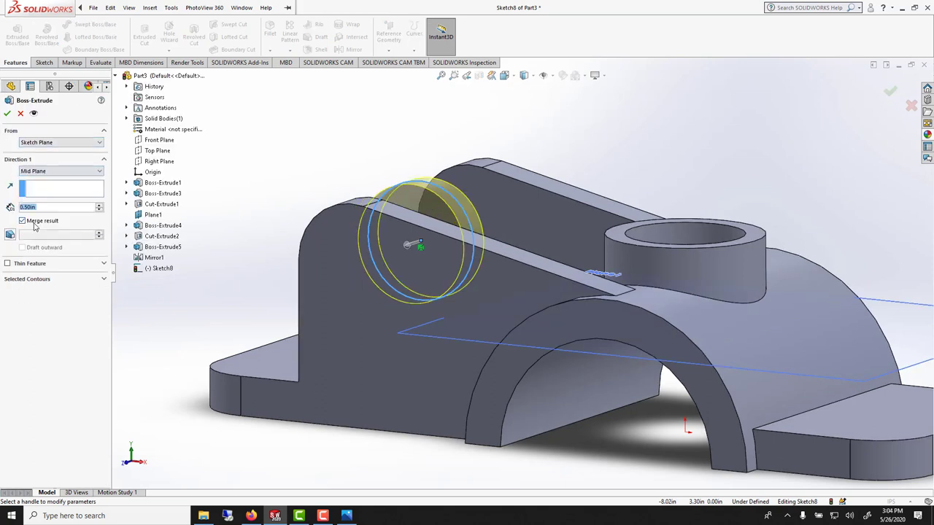
left_click_drag(411, 247, 333, 268)
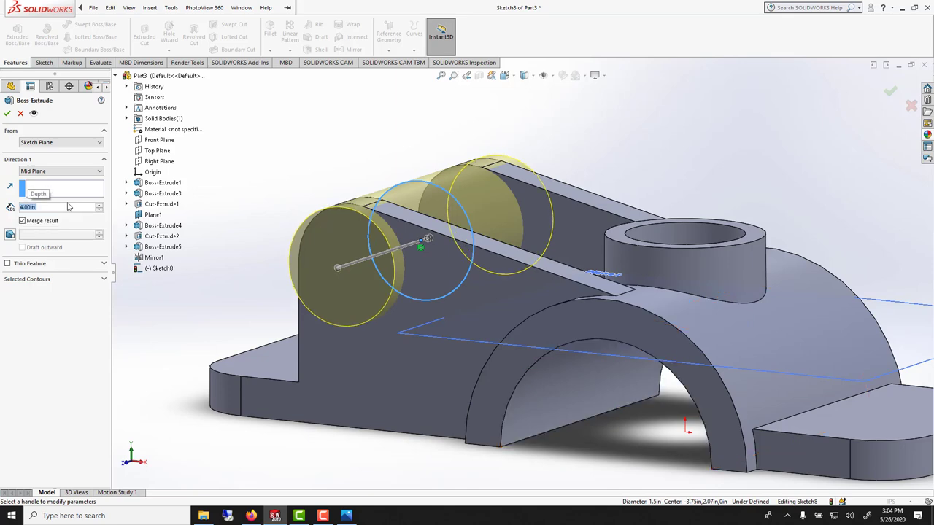
key("Return")
Step: On the Front Plane, sketch a circle concentric with the cylinder and dimension it Ø1.00 in
left_click(190, 169)
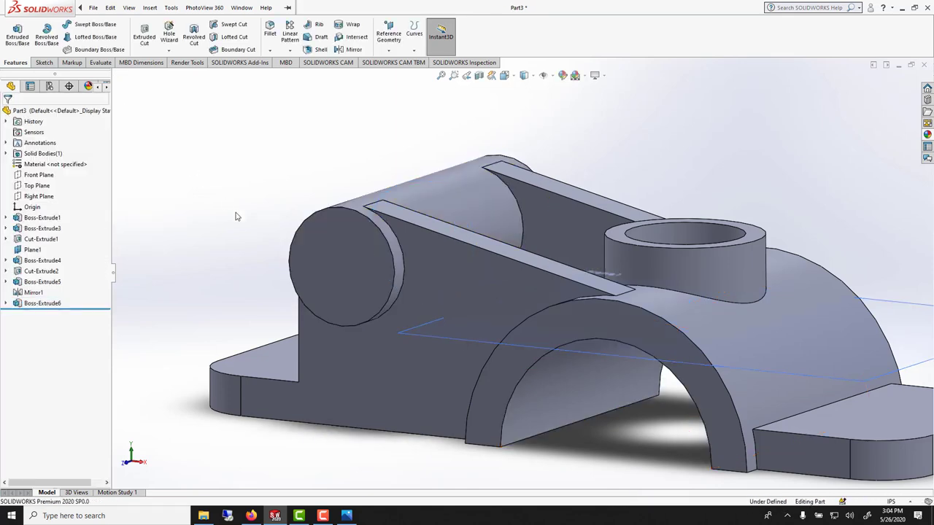
middle_click_drag(189, 168, 329, 239)
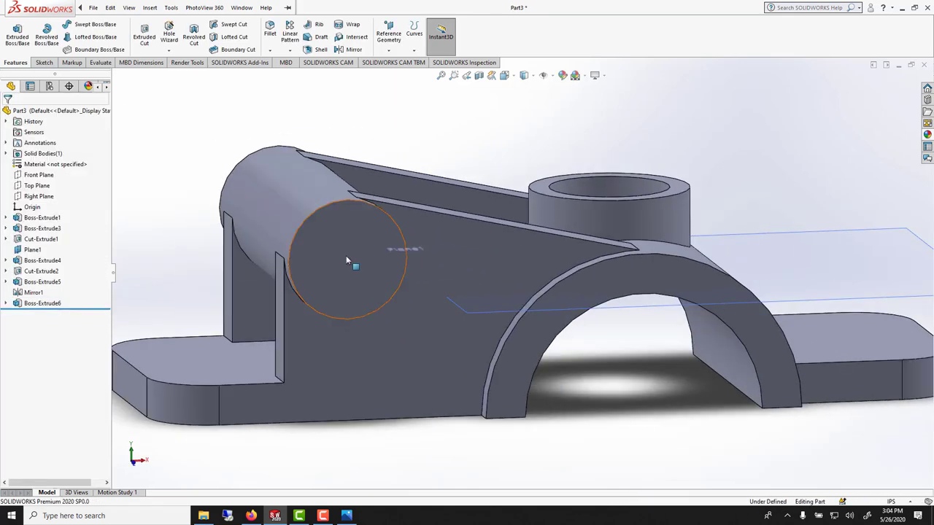
left_click(38, 175)
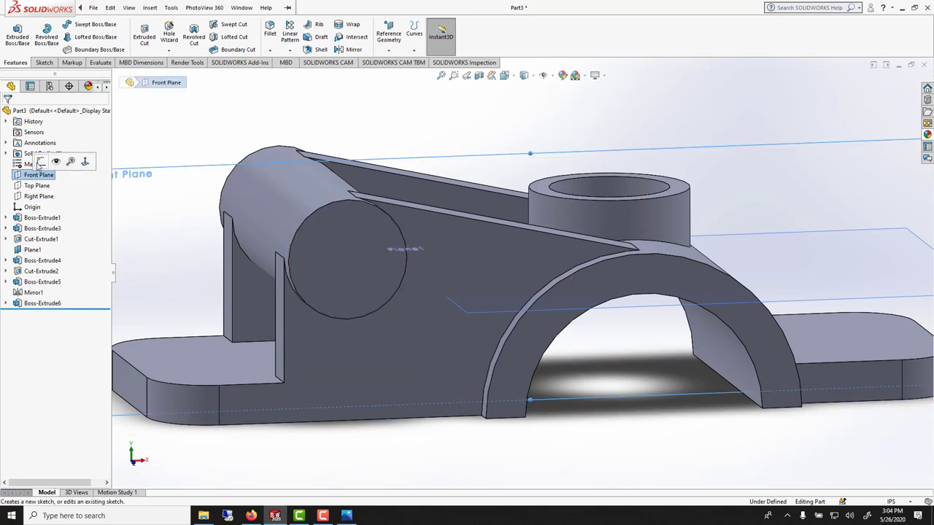
left_click(45, 162)
scroll(408, 230, "down", 5)
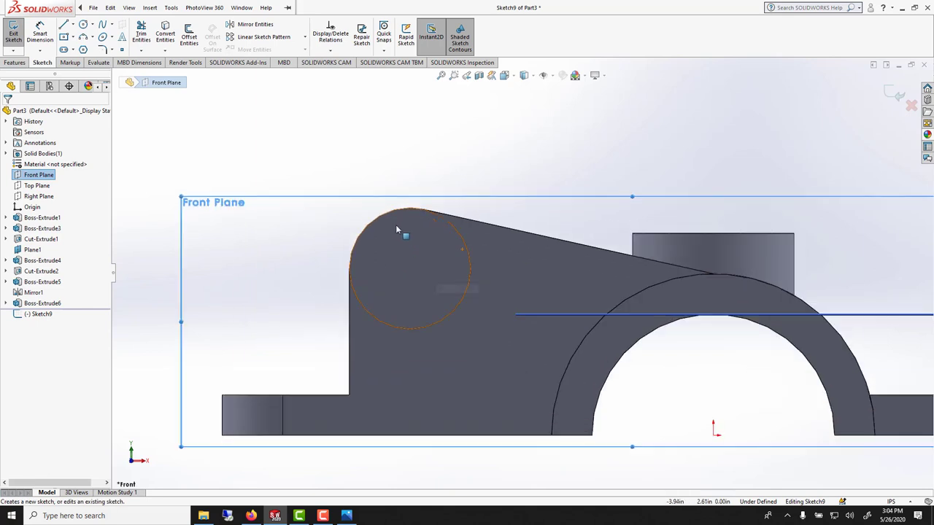
left_click(83, 24)
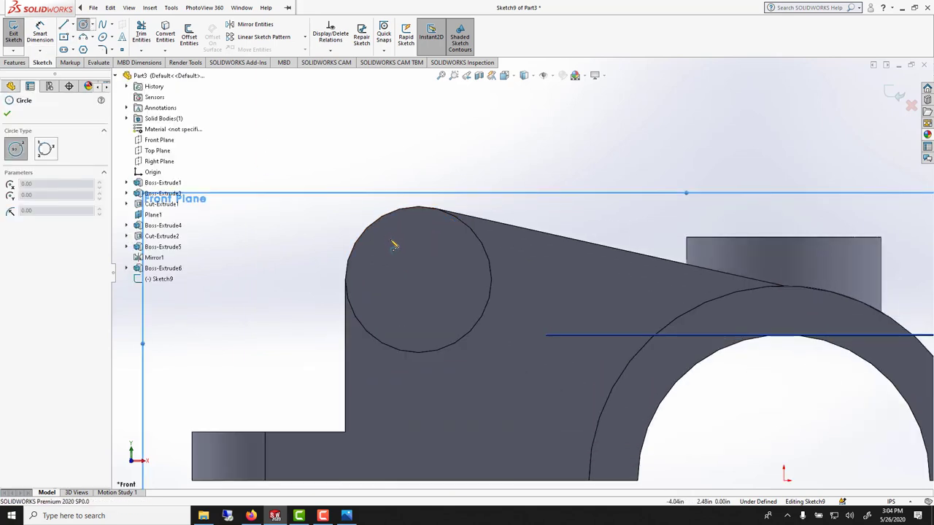
left_click(418, 278)
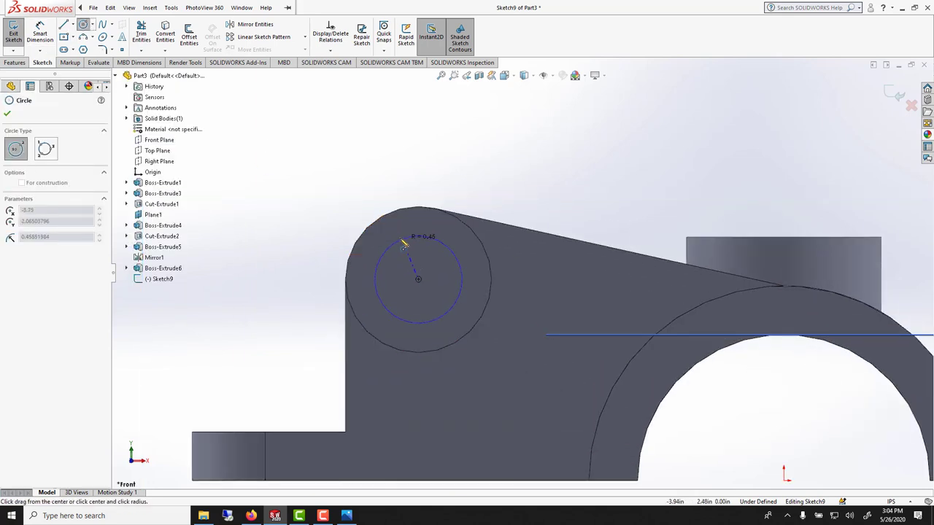
left_click(401, 230)
left_click(47, 39)
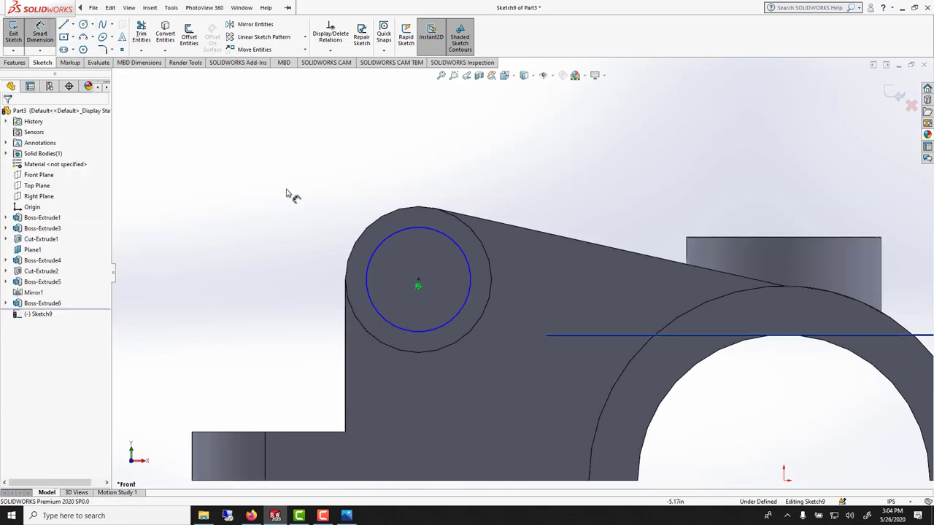
left_click(379, 244)
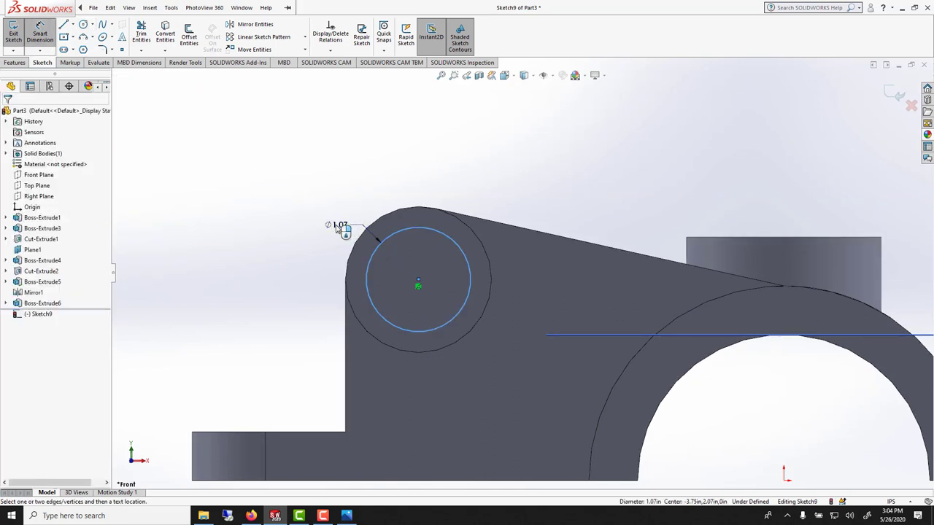
left_click(340, 228)
type("1")
key("Return")
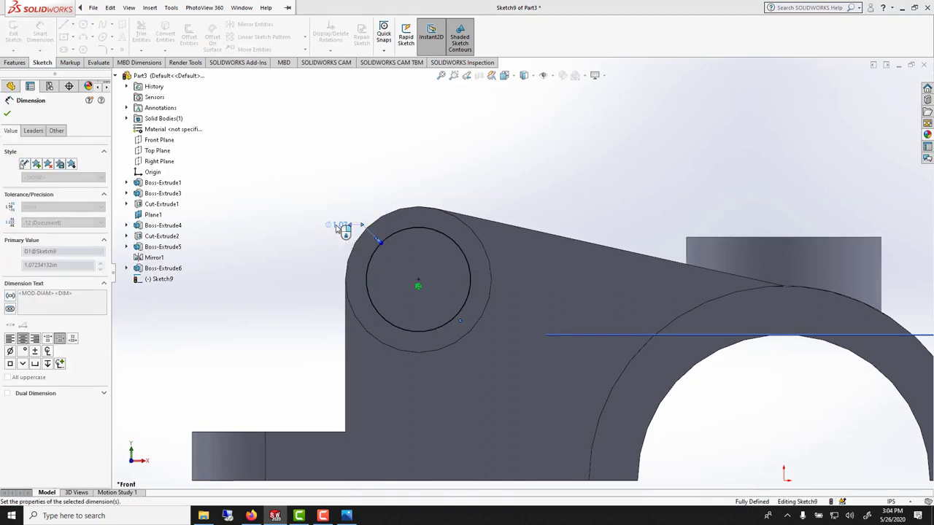
key("Escape")
Step: Extrude-cut the circle Through All - Both to hollow out the cylinder
middle_click_drag(340, 240, 247, 139)
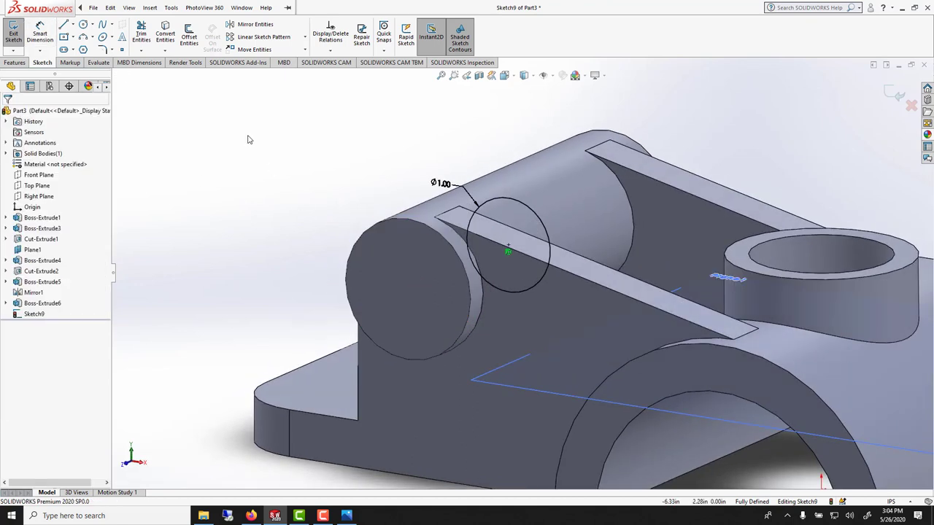
left_click(15, 62)
left_click(144, 38)
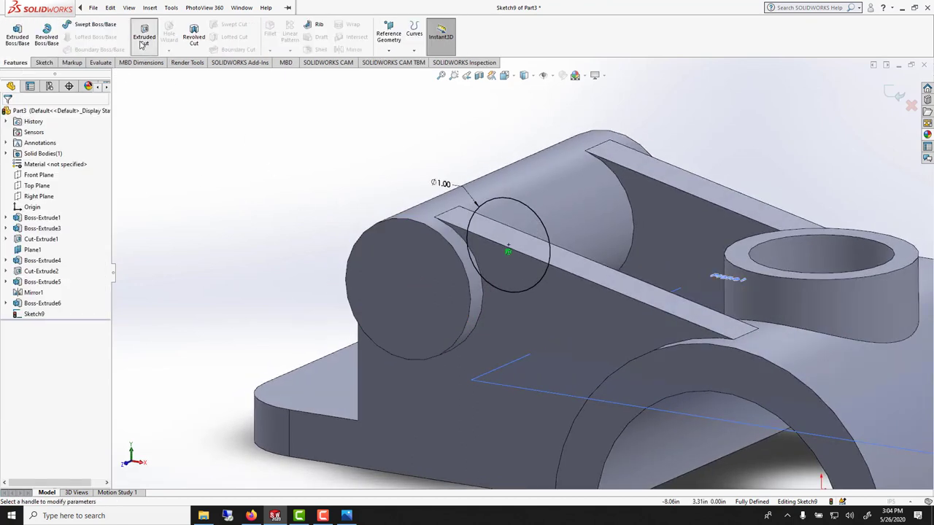
left_click(60, 172)
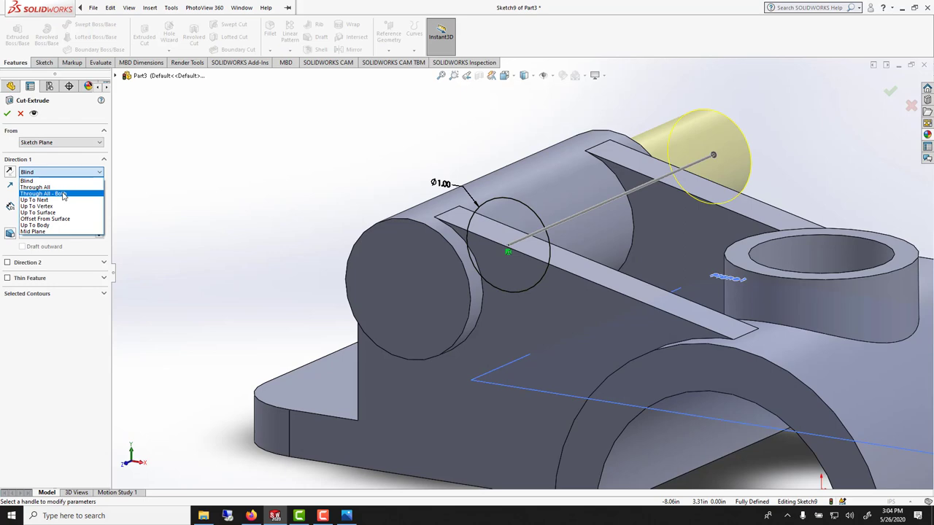
left_click(63, 194)
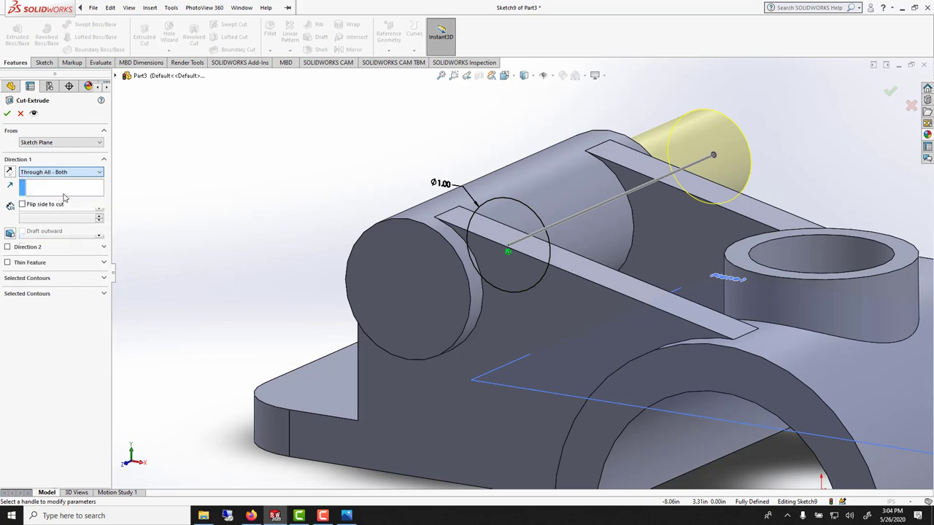
left_click(7, 113)
scroll(579, 364, "up", 5)
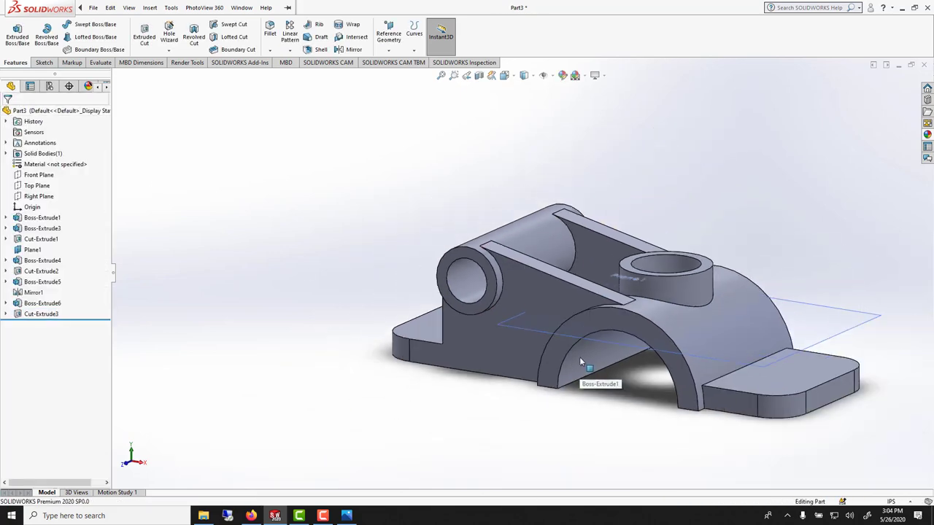
middle_click_drag(579, 356, 452, 350)
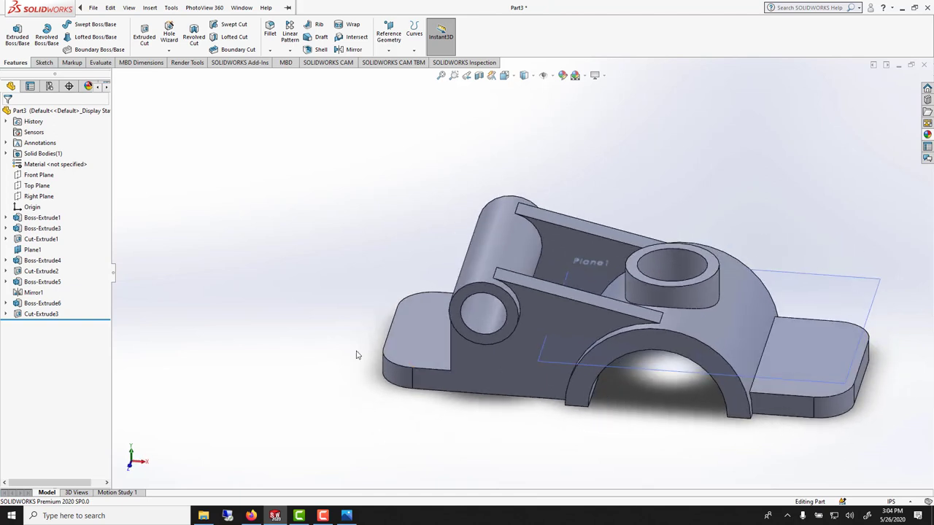
Step: Start a sketch on the flange face and draw four circles near the plate corners
left_click(422, 350)
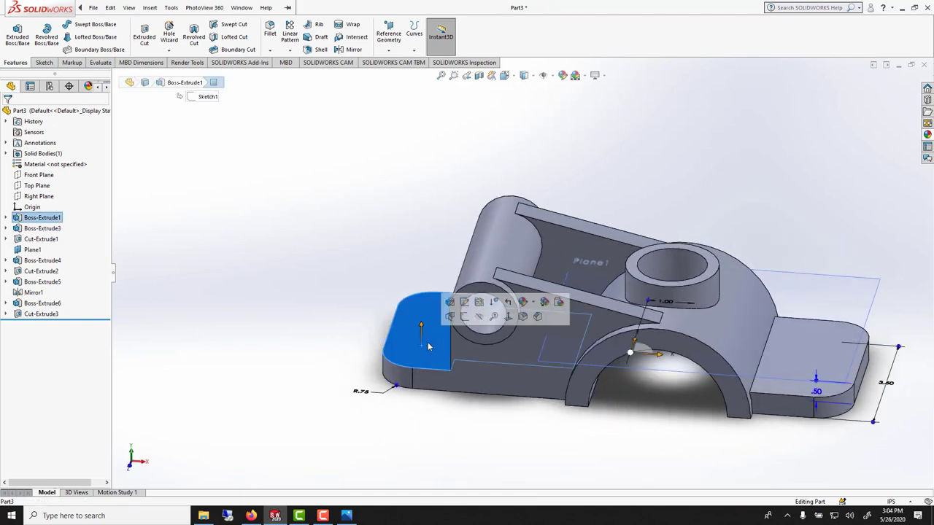
left_click(465, 318)
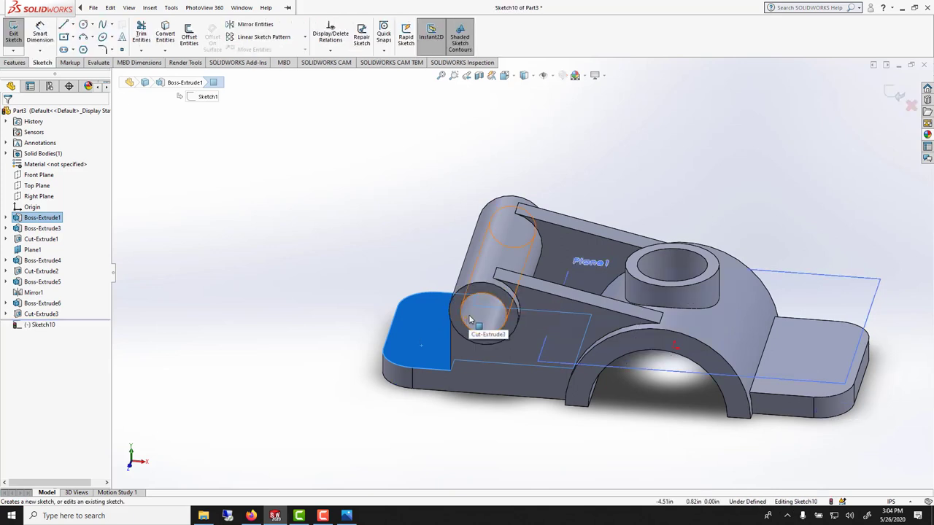
left_click(83, 25)
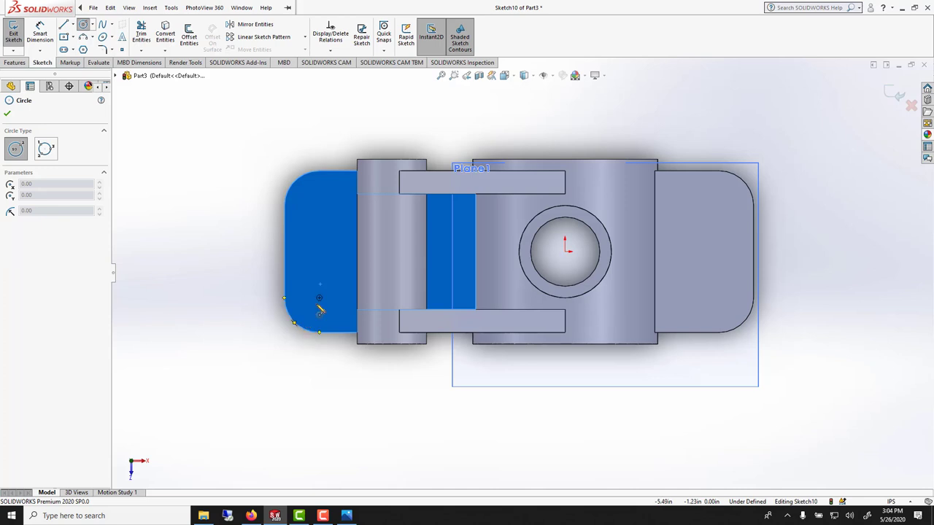
left_click(319, 297)
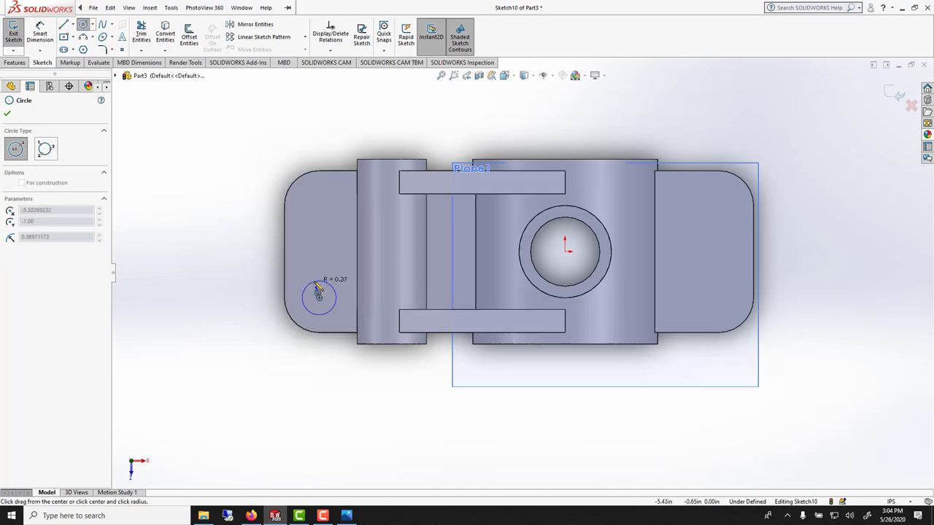
left_click(318, 288)
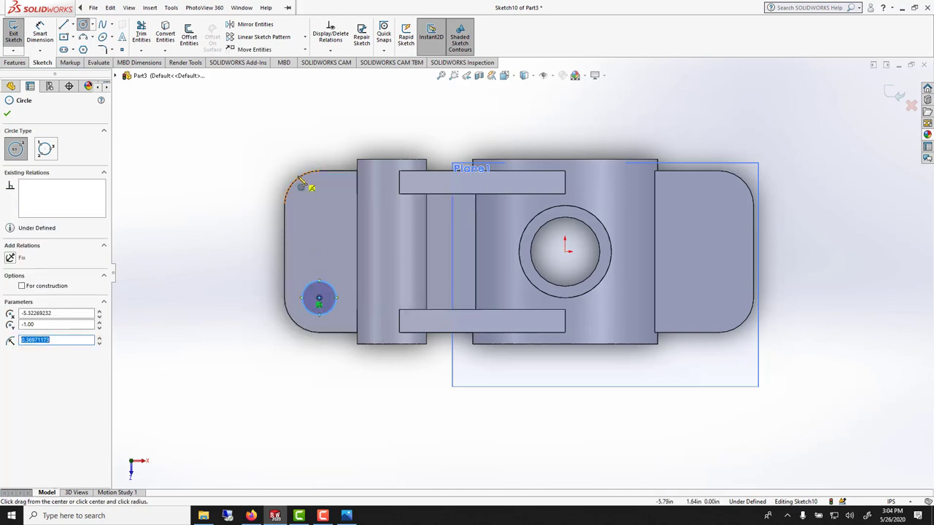
left_click(318, 206)
left_click(328, 206)
left_click(718, 206)
left_click(727, 206)
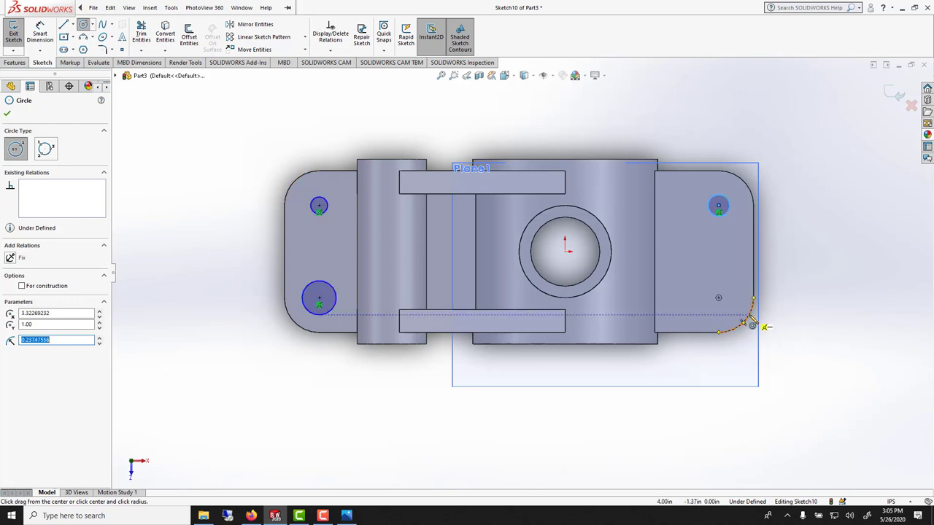
left_click(718, 297)
left_click(735, 298)
Step: Dimension the lower-left circle to a 0.50 in diameter
left_click(40, 33)
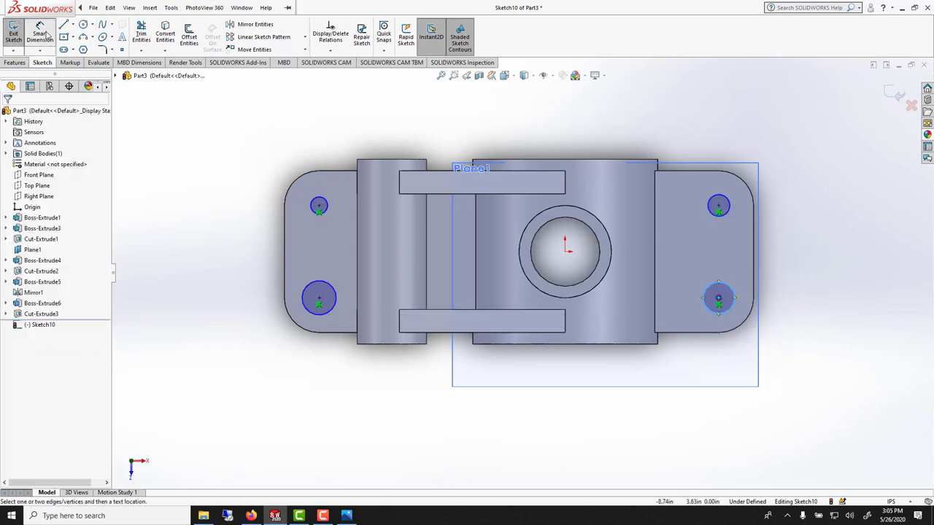
left_click(309, 289)
left_click(244, 292)
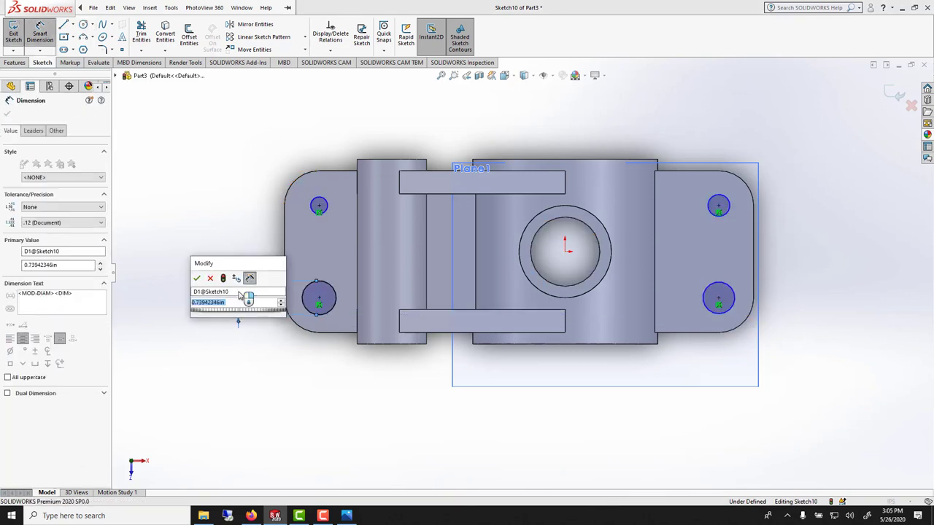
type("0.5")
key("Return")
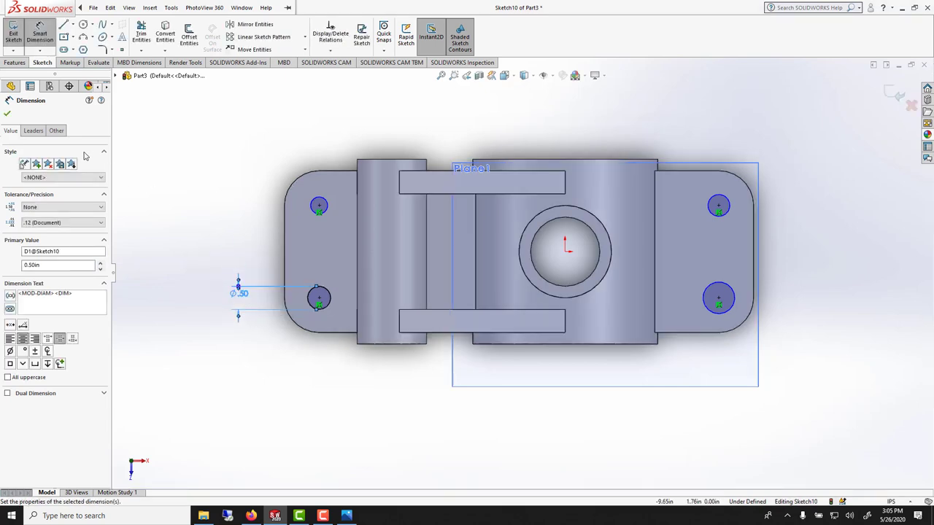
left_click(7, 114)
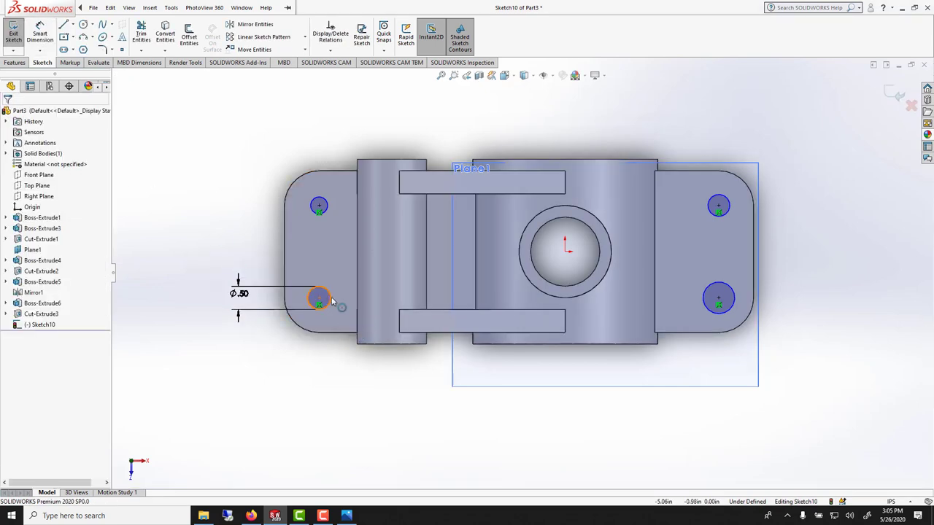
Step: Add an Equal relation to all four circles
left_click(328, 293)
left_click(325, 211, "ctrl")
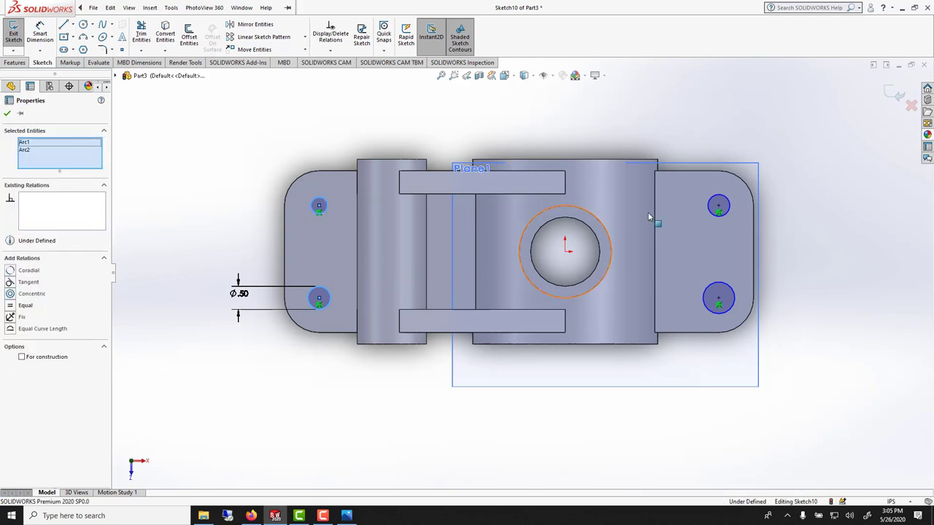
left_click(717, 213, "ctrl")
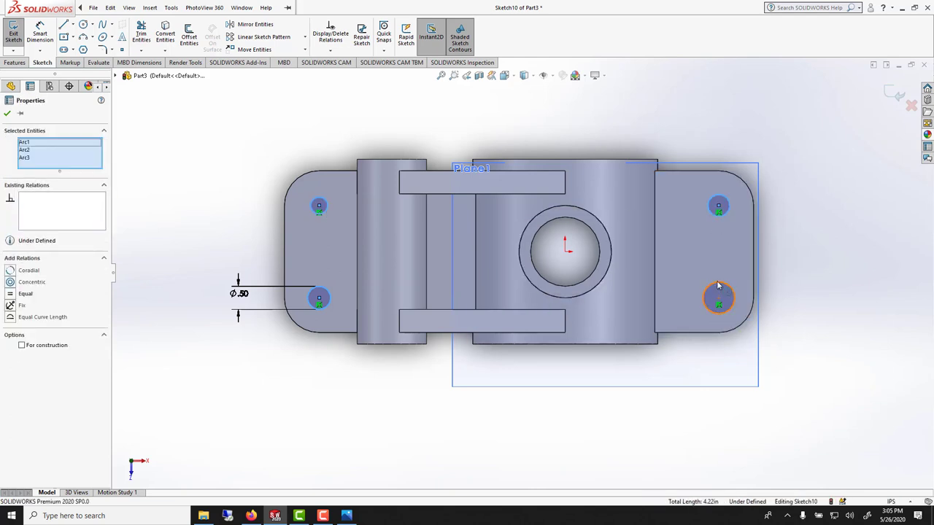
left_click(718, 288, "ctrl")
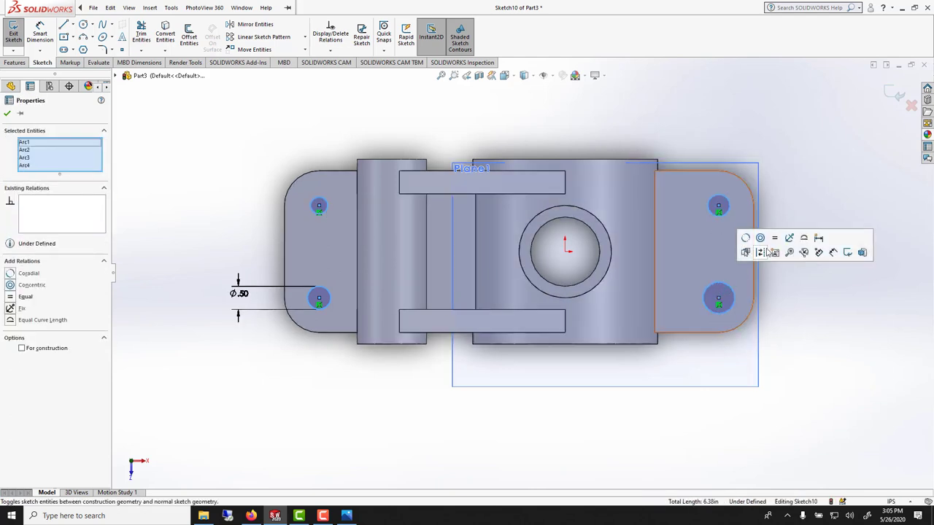
left_click(744, 238)
left_click(265, 135)
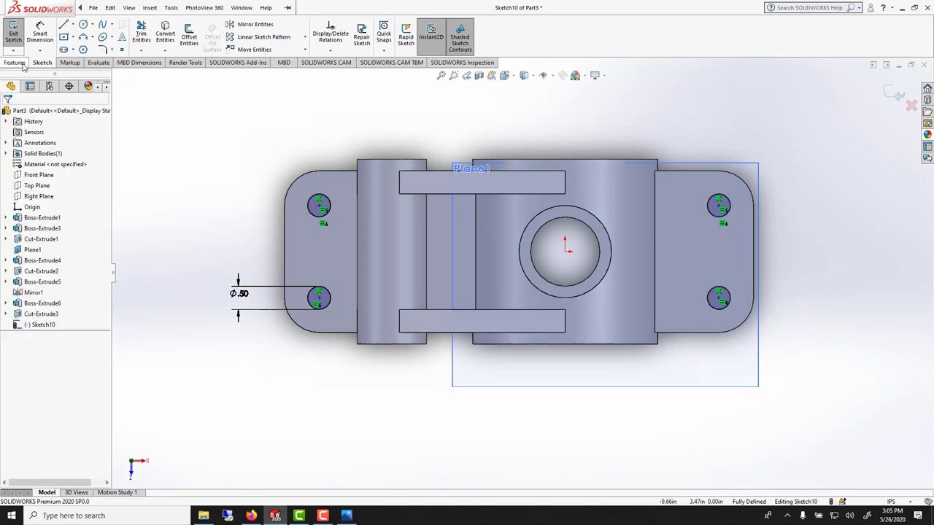
left_click(22, 63)
Step: Extrude-cut the four Ø0.50 circles Through All, then orbit to a tilted 3-D view
left_click(136, 35)
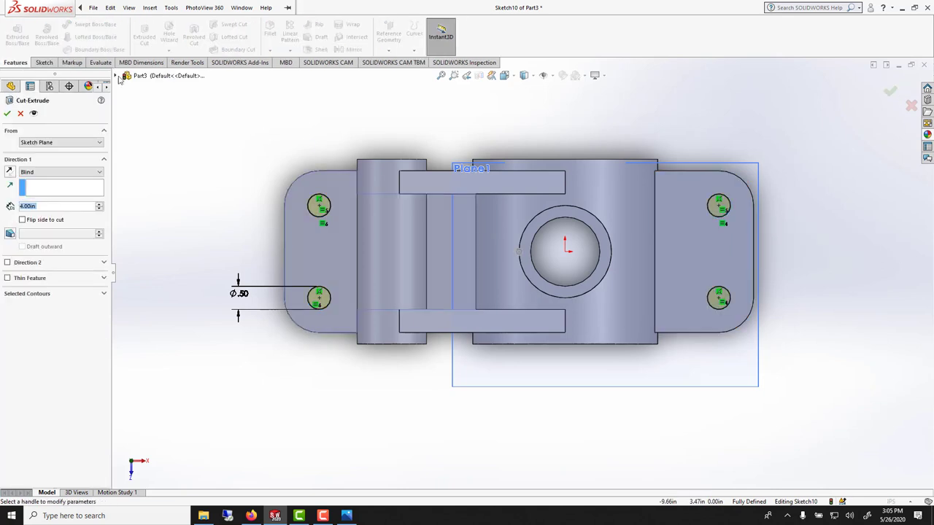
left_click(61, 172)
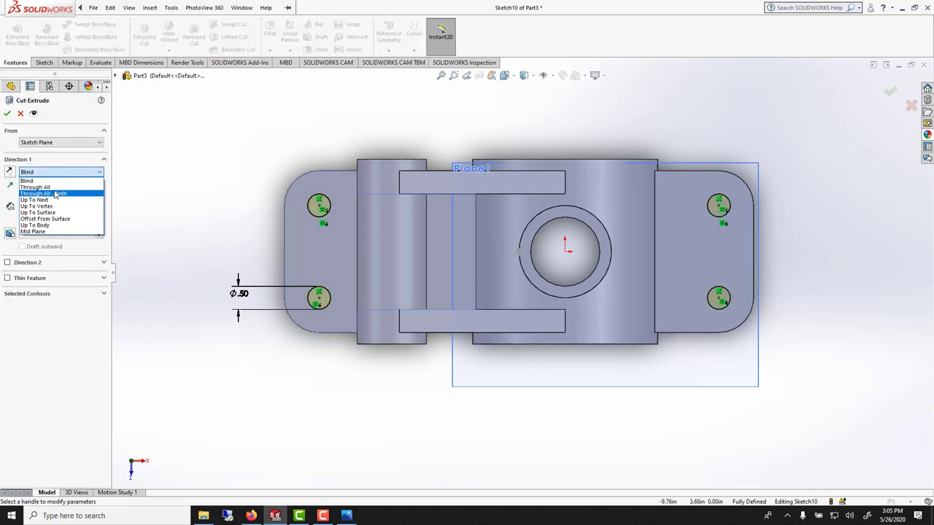
left_click(44, 187)
left_click(8, 114)
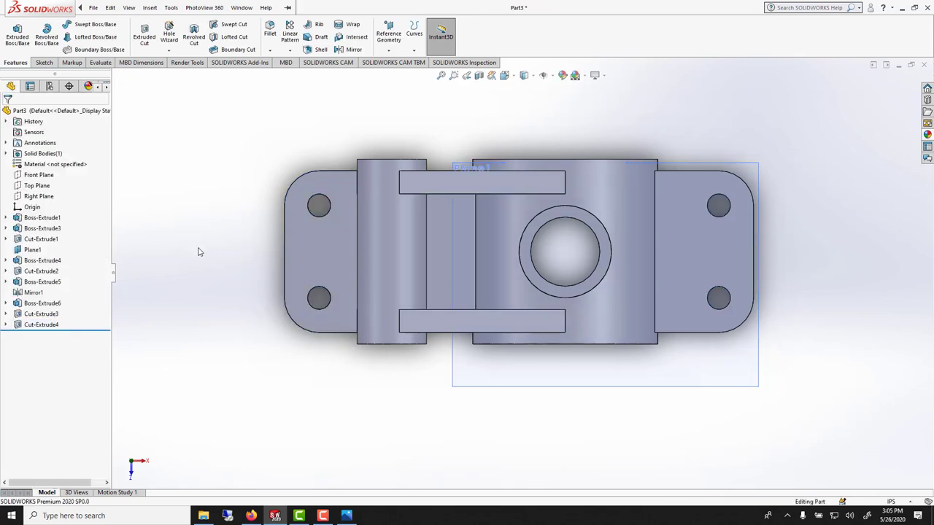
middle_click_drag(299, 301, 425, 255)
scroll(556, 270, "down", 3)
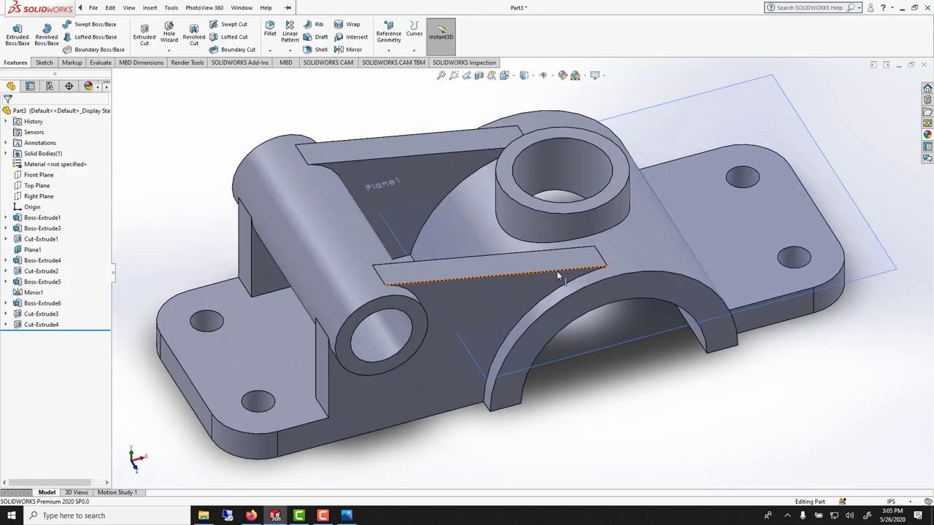
middle_click_drag(557, 276, 555, 277)
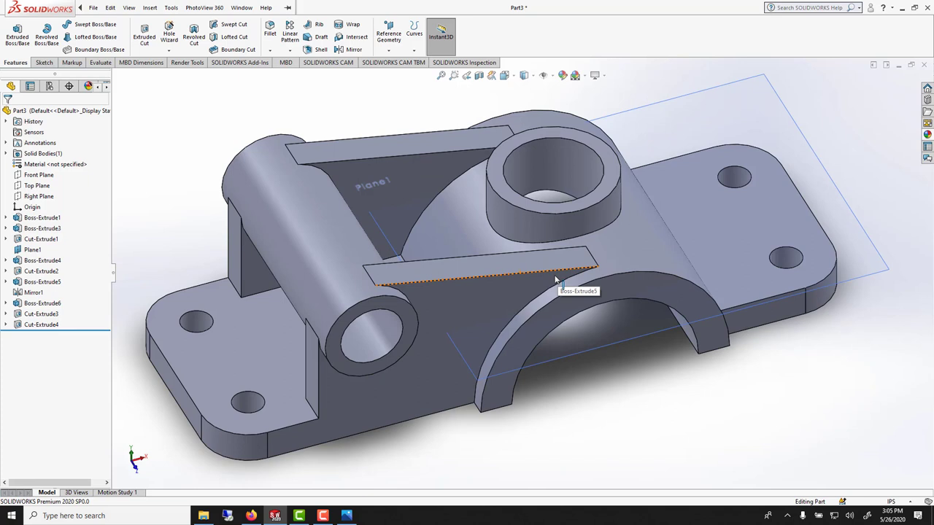
Step: Fillet the boss top ring, both arch faces and the cylinder hole face at 0.01 in
left_click(270, 32)
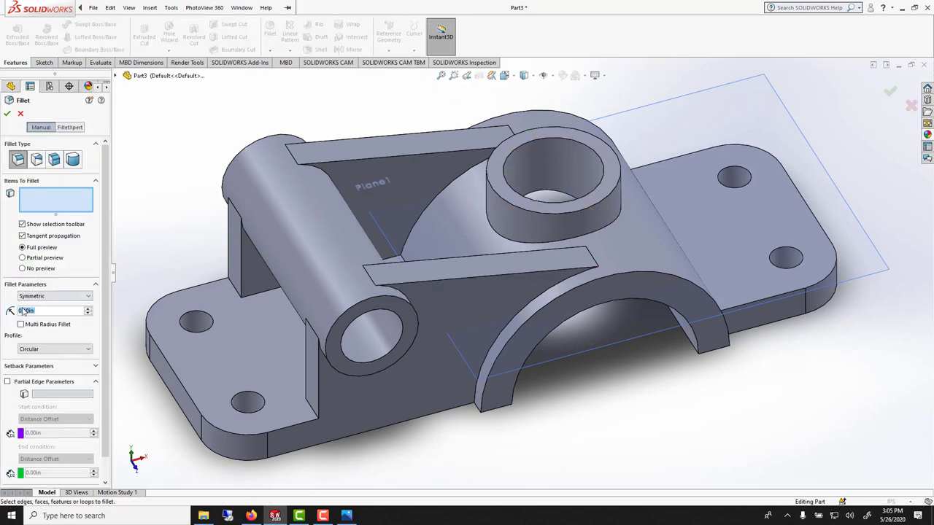
left_click(498, 162)
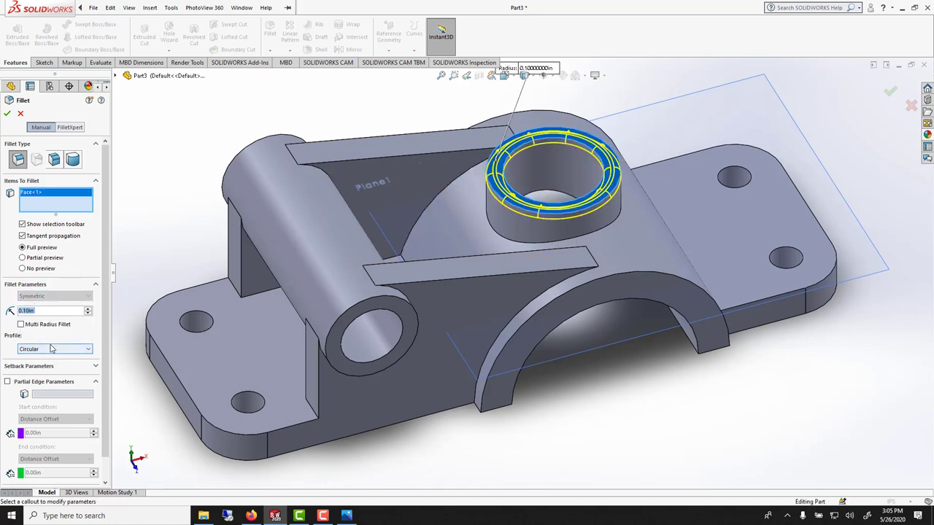
type("0.01")
key("Return")
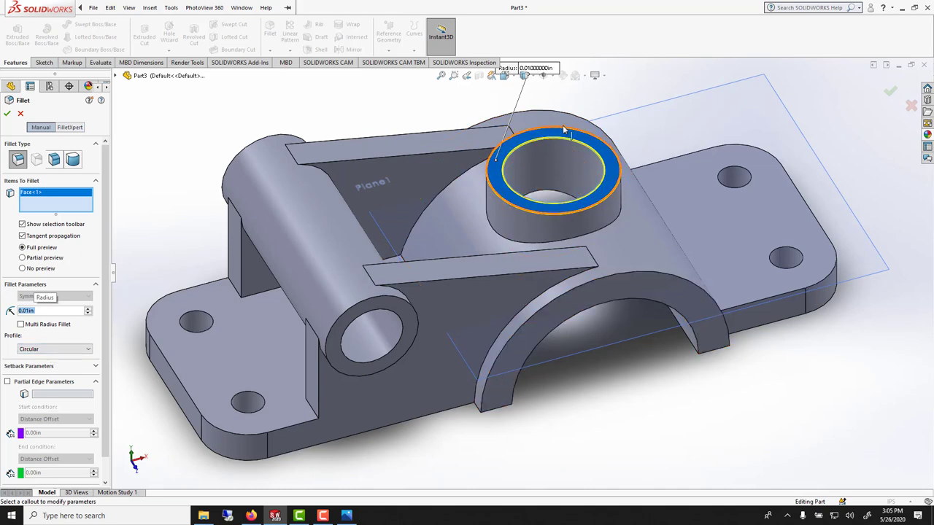
left_click(575, 290)
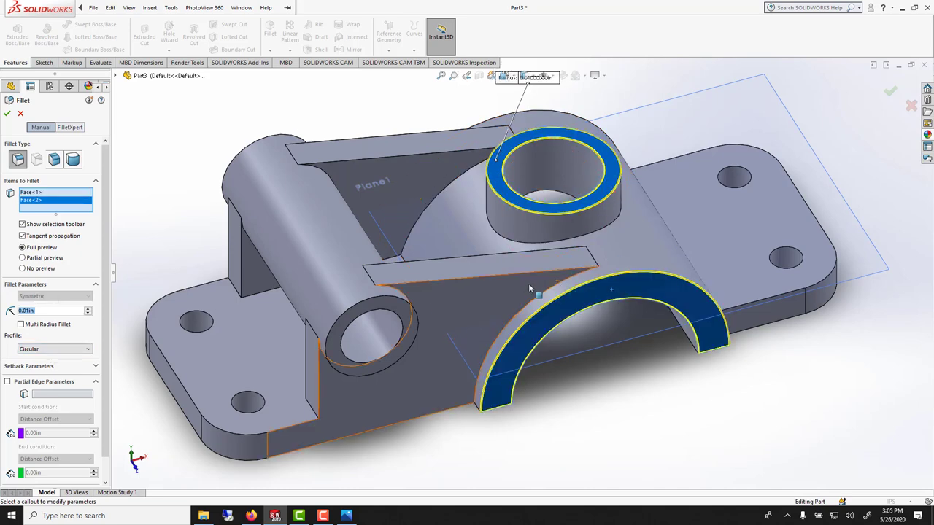
middle_click_drag(528, 283, 647, 262)
left_click(232, 354)
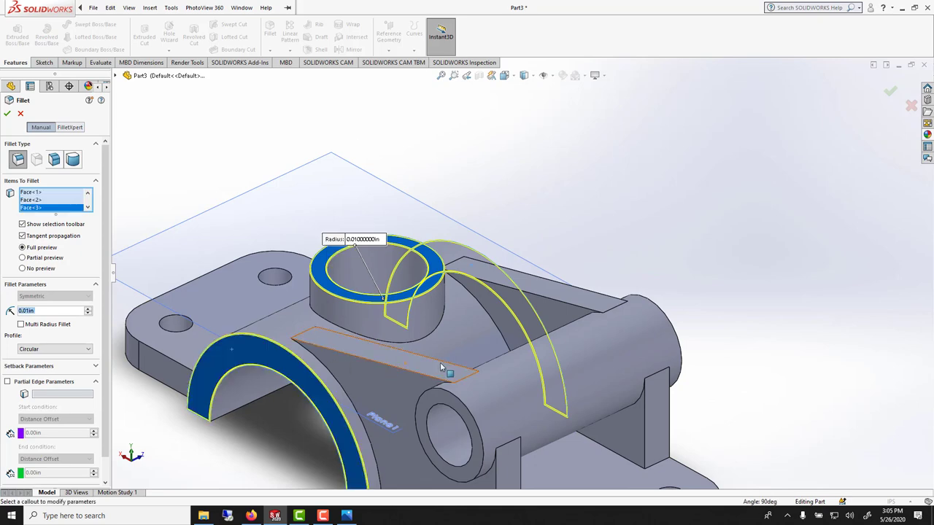
middle_click_drag(231, 354, 495, 413)
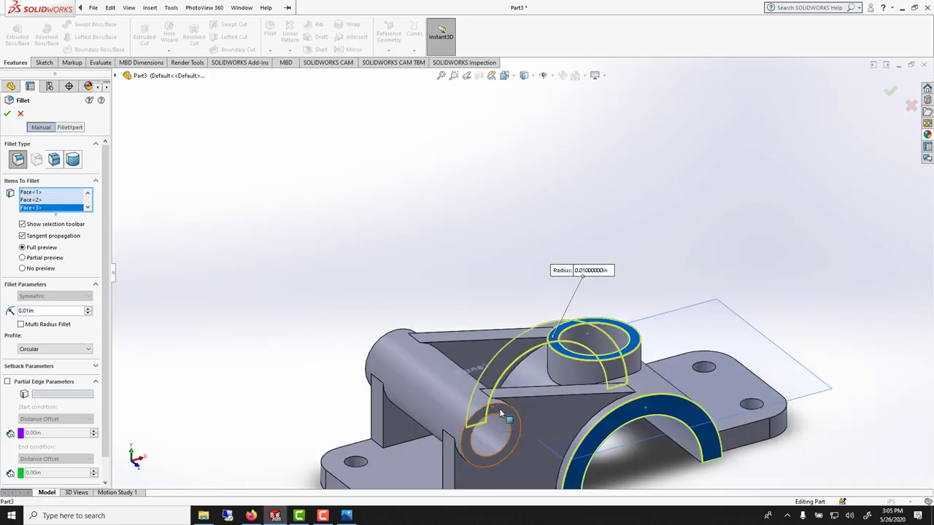
left_click(495, 413)
middle_click_drag(414, 405, 409, 395)
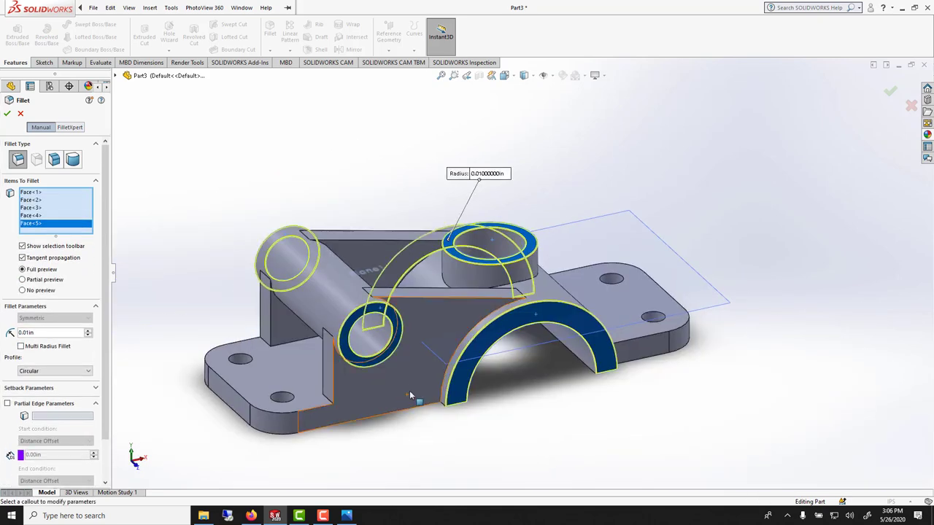
left_click(7, 114)
left_click(269, 50)
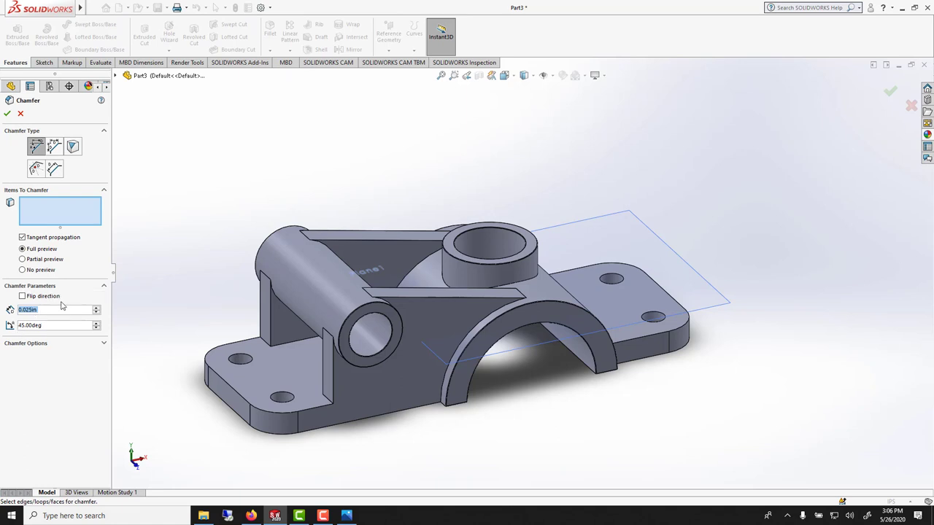
Step: Chamfer the hole rims, plate outer edge and vertical boss edges at 0.015 in × 45°
type("0")
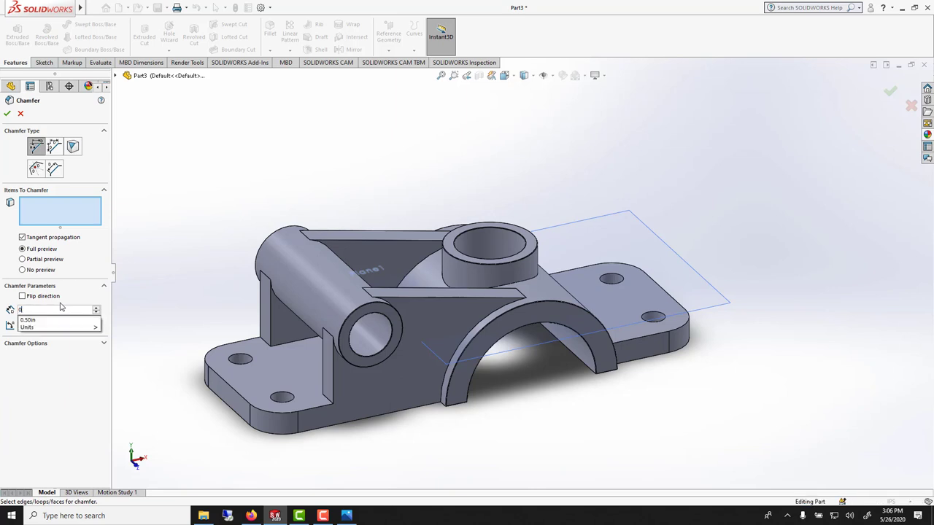
key("Return")
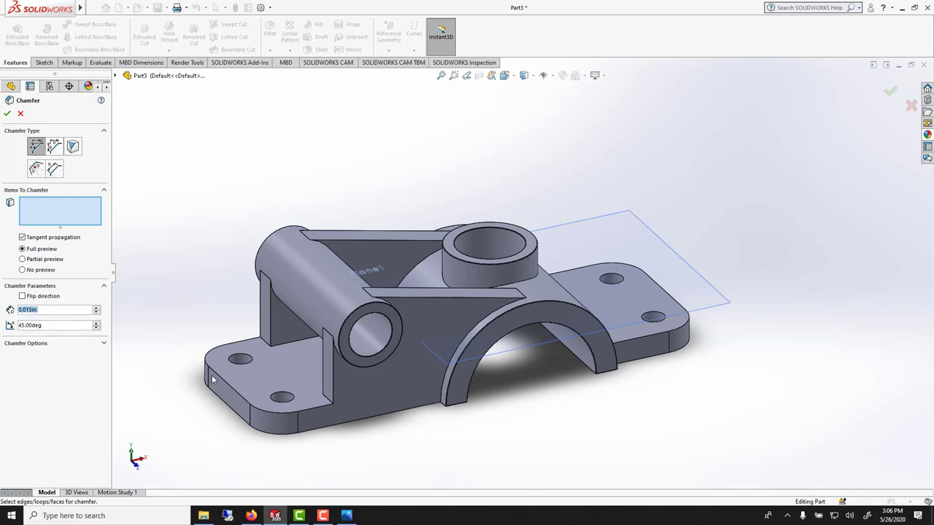
scroll(325, 402, "down", 5)
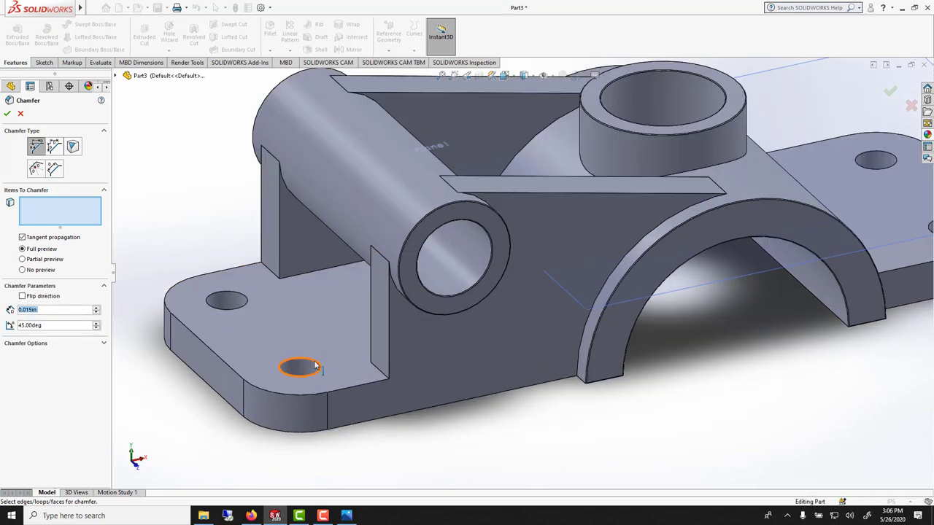
left_click(288, 359)
left_click(221, 293)
left_click(358, 391)
left_click(374, 367)
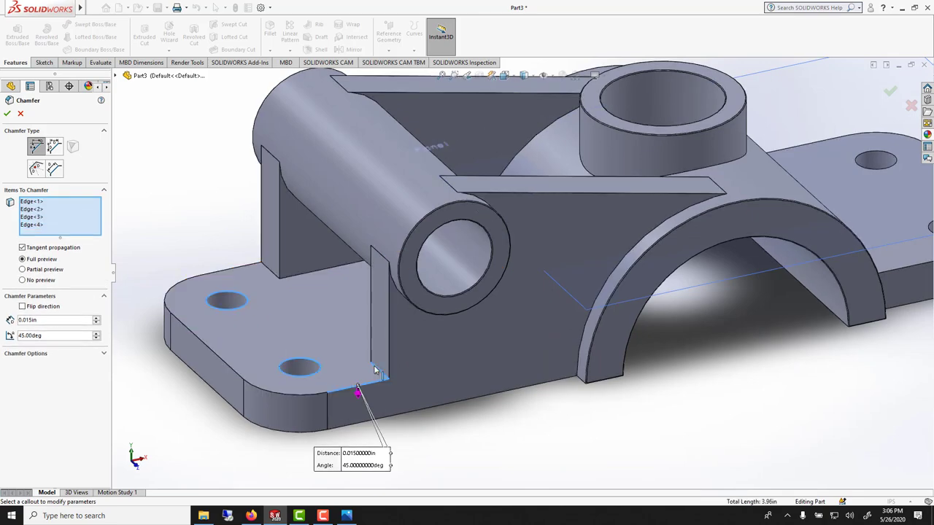
left_click(372, 310)
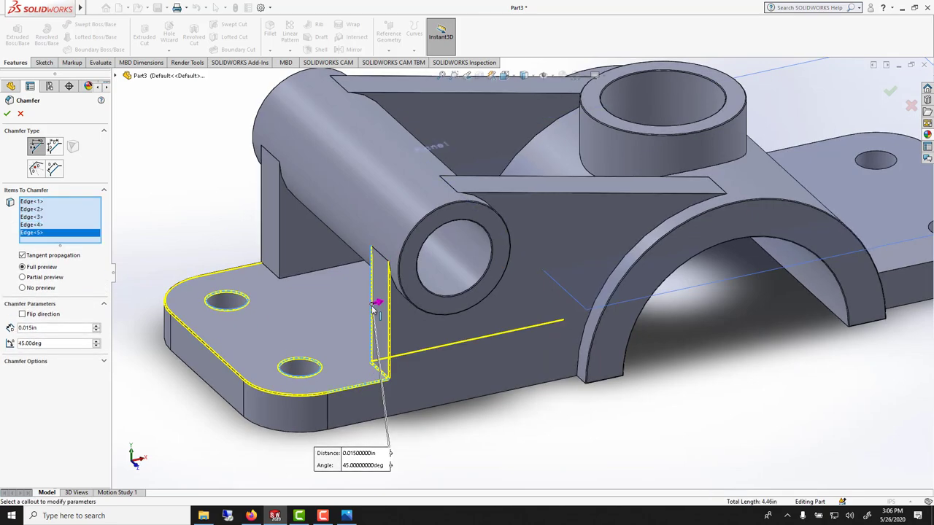
middle_click_drag(372, 310, 820, 309)
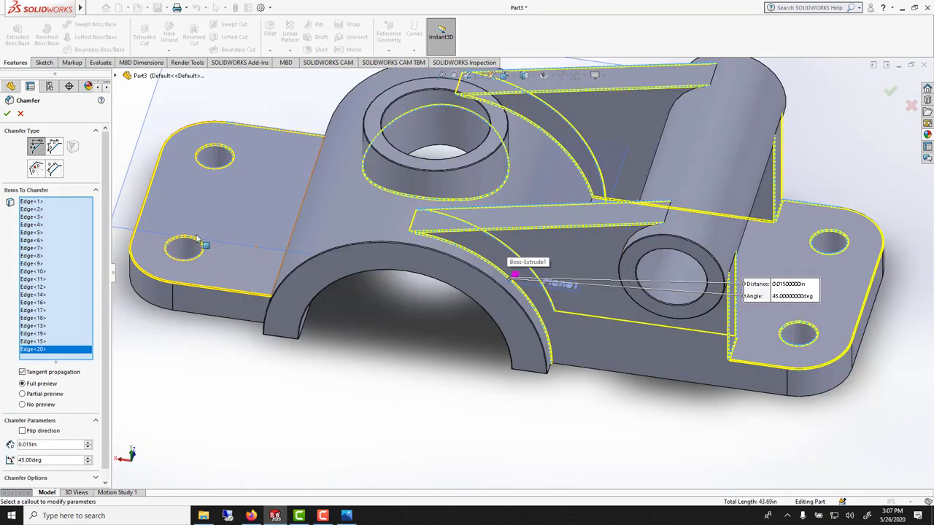
left_click(7, 115)
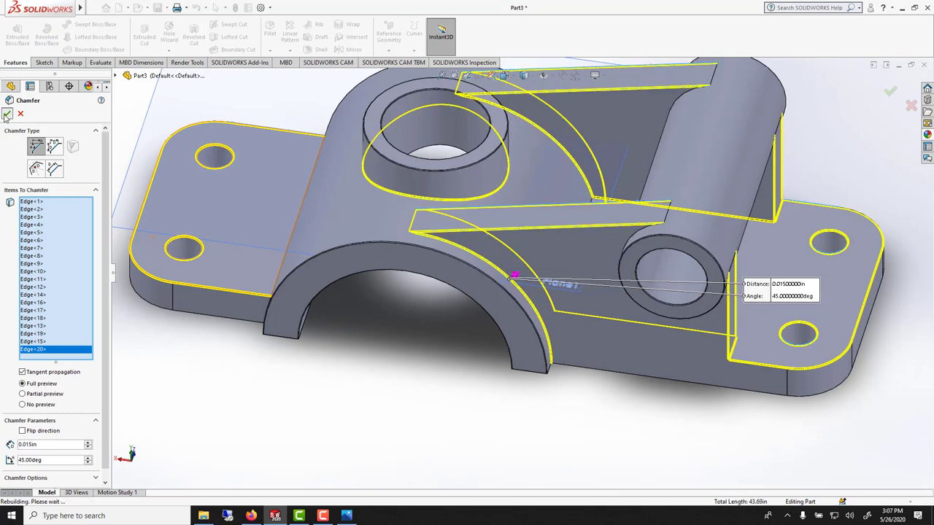
middle_click_drag(643, 317, 844, 383)
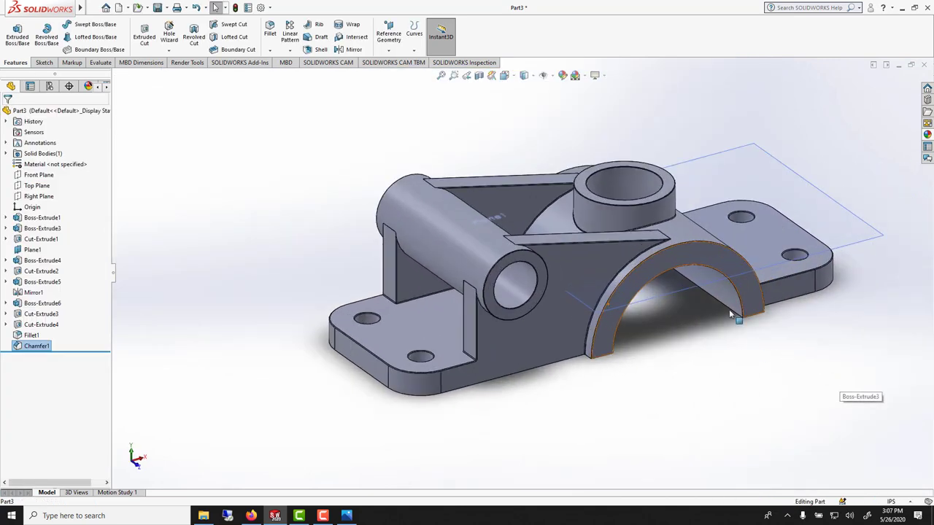
middle_click_drag(754, 234, 759, 259)
scroll(515, 241, "down", 2)
scroll(515, 241, "up", 4)
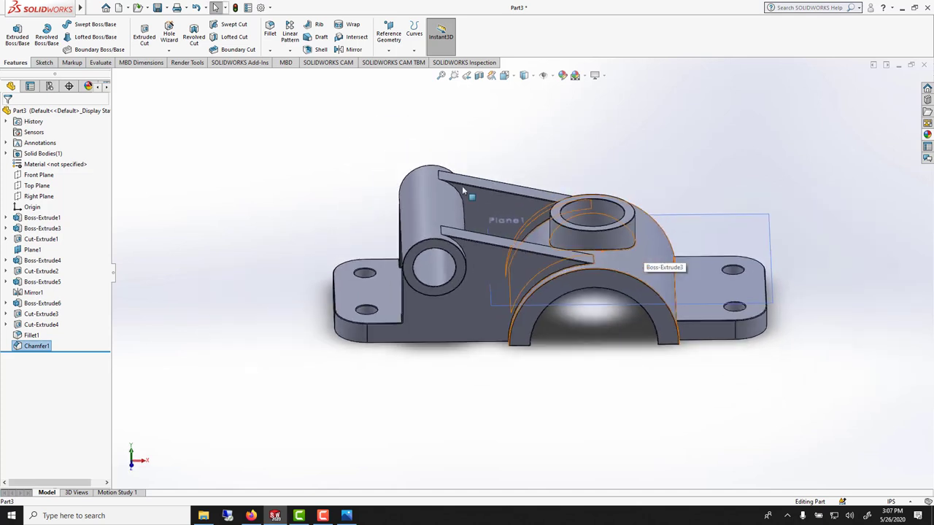
middle_click_drag(461, 185, 502, 234)
scroll(502, 234, "down", 3)
scroll(423, 251, "down", 1)
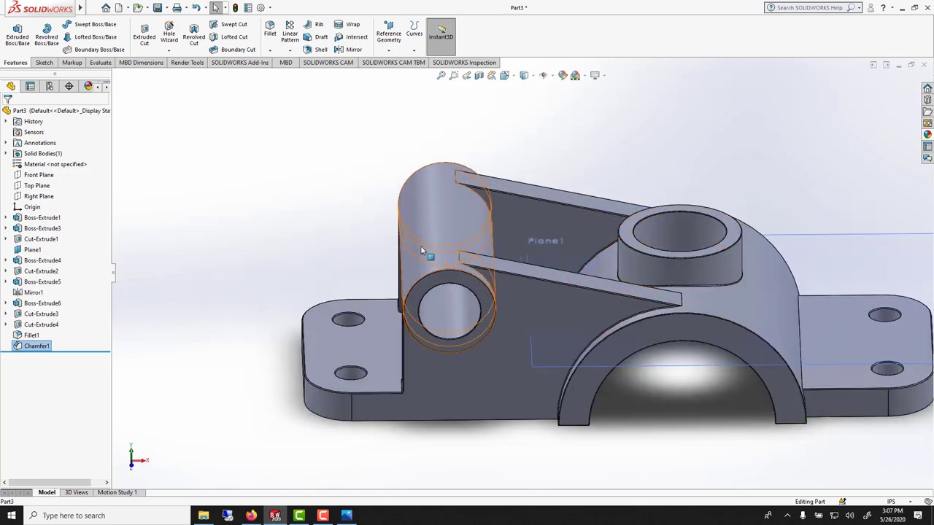
scroll(461, 260, "up", 2)
middle_click_drag(461, 259, 511, 263)
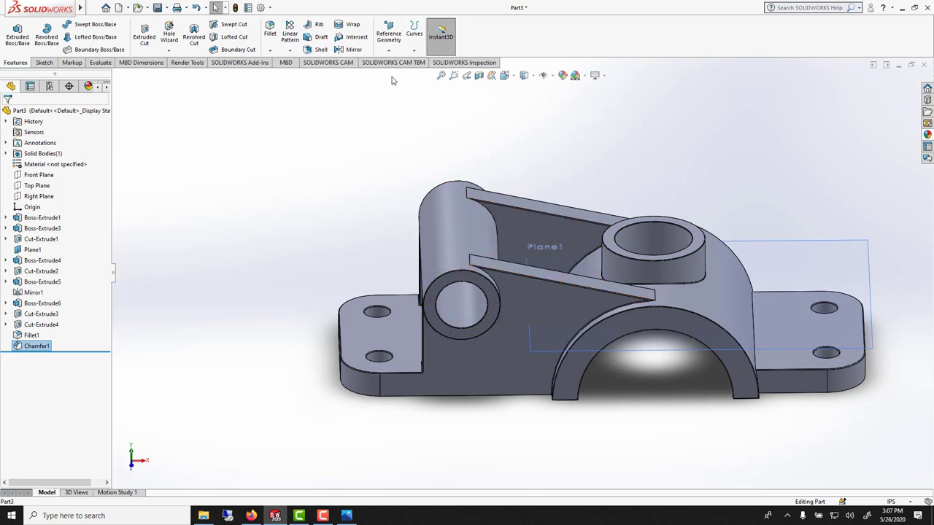
middle_click_drag(543, 168, 448, 148)
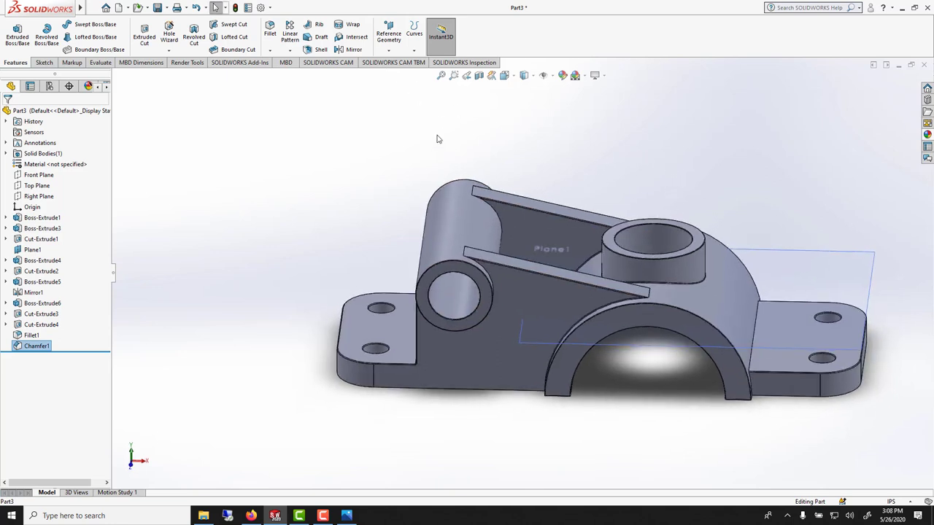
Step: Apply the 3 Point Beige scene and drag a black soft touch plastic swatch onto the bracket
left_click(927, 135)
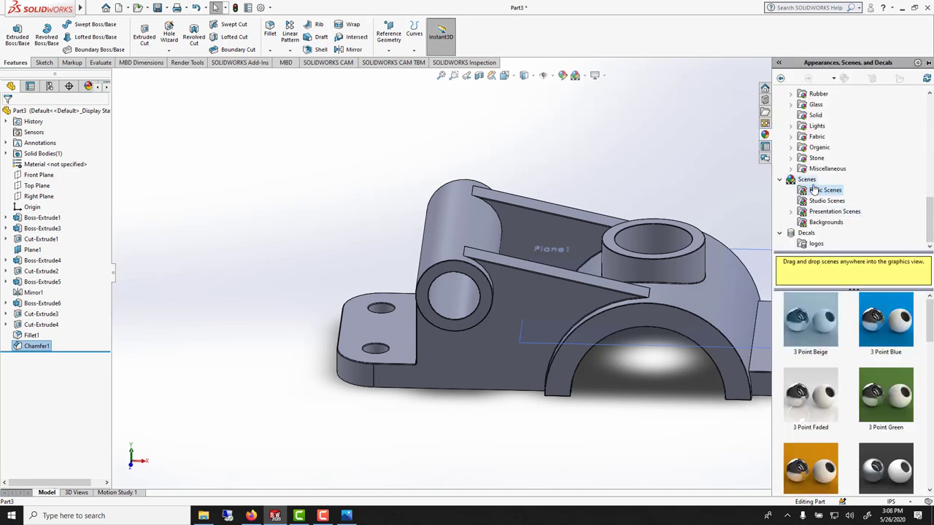
double_click(813, 318)
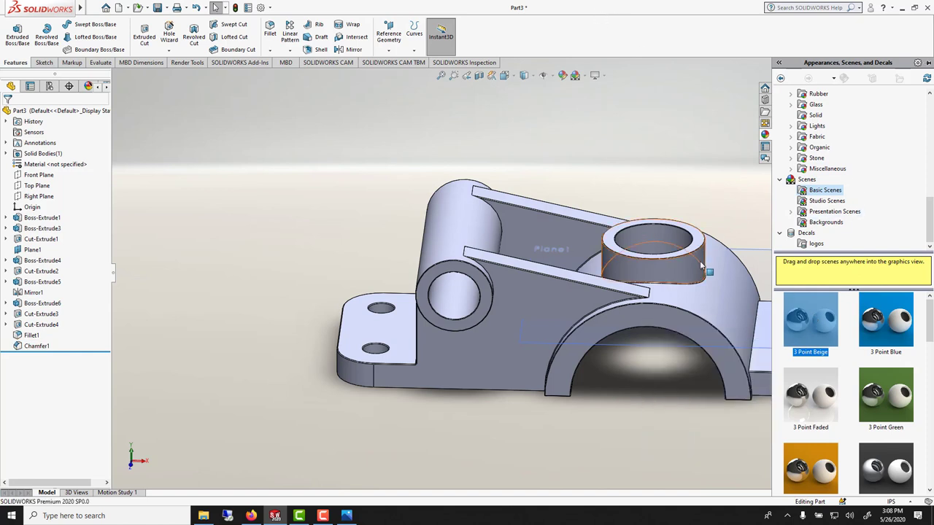
scroll(864, 222, "up", 10)
scroll(864, 223, "up", 2)
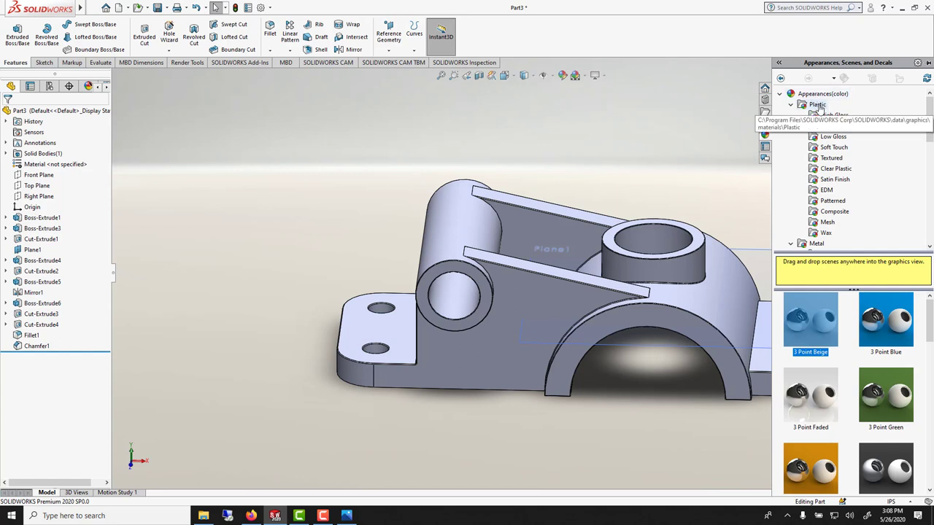
left_click(833, 147)
scroll(848, 355, "down", 1)
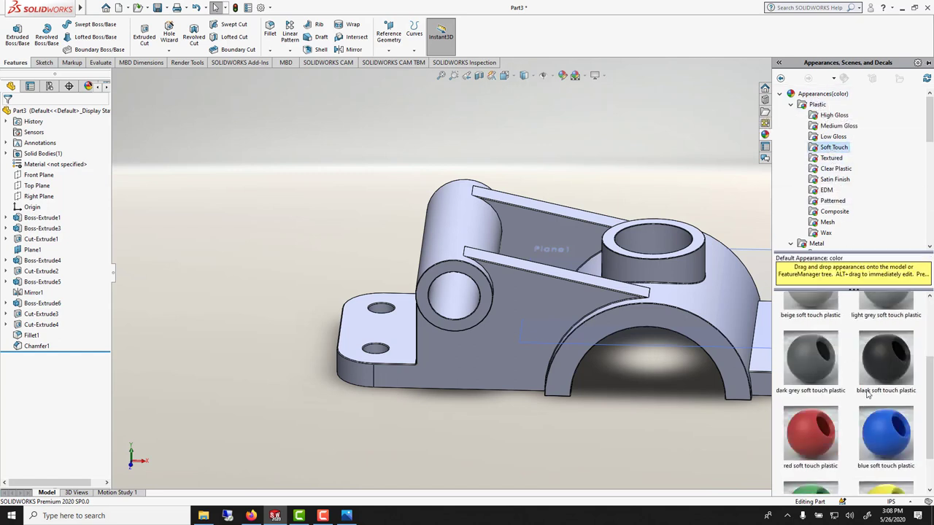
left_click_drag(817, 357, 535, 324)
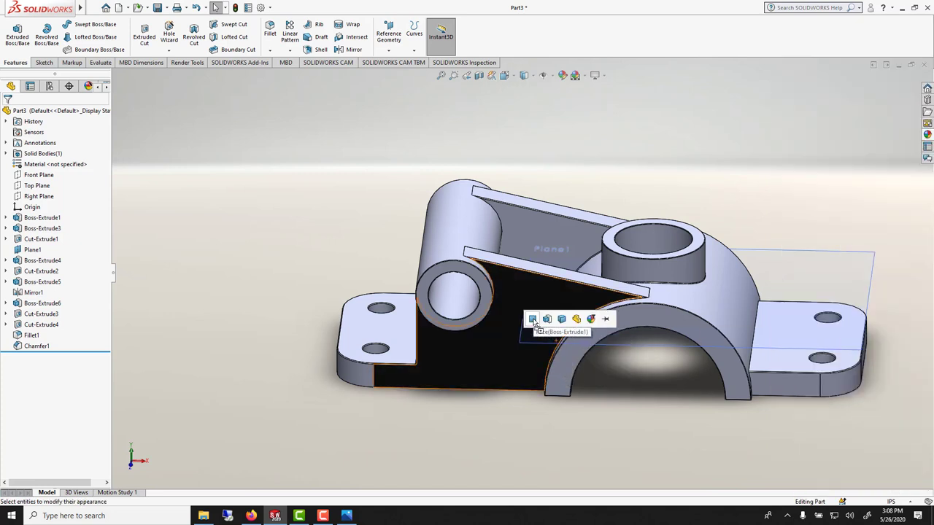
Step: Apply black soft touch plastic to the whole part and brushed aluminum to all Fillet1 faces
left_click(576, 320)
left_click(927, 135)
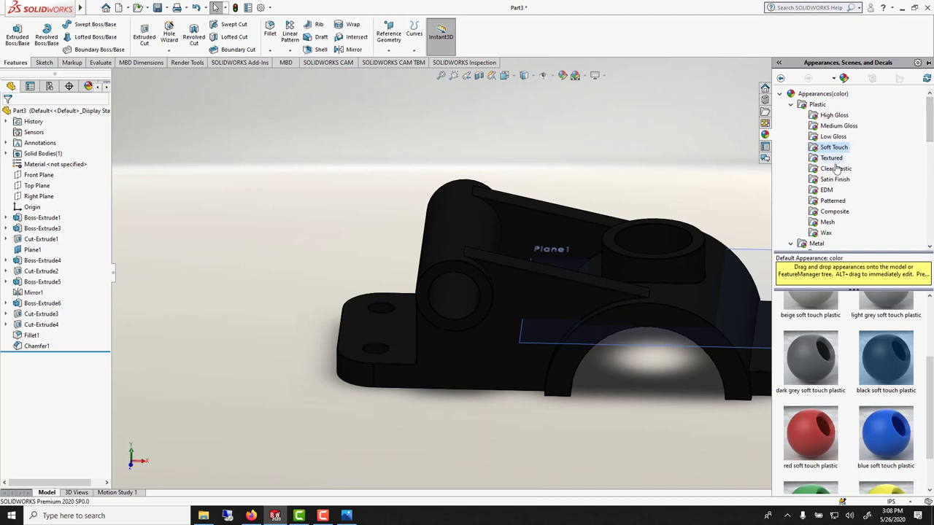
scroll(836, 169, "down", 2)
double_click(817, 179)
left_click(833, 211)
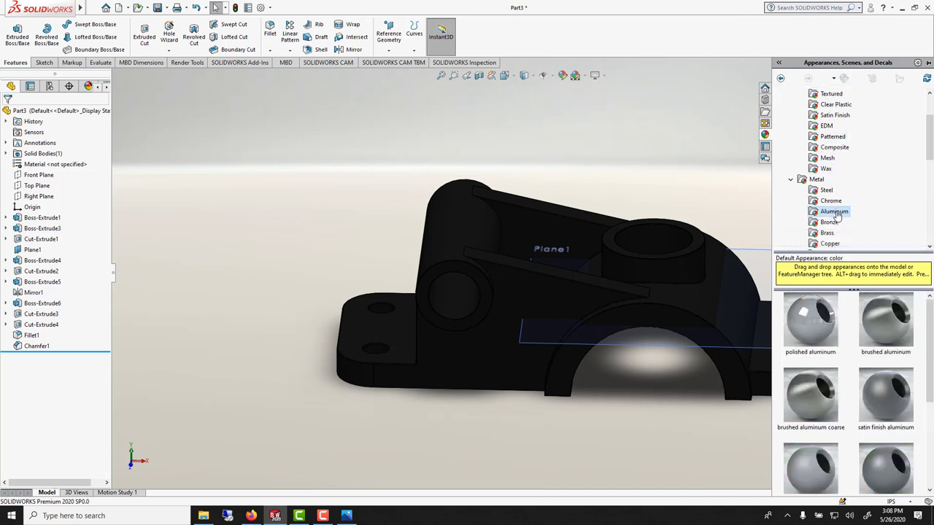
left_click_drag(891, 324, 637, 288)
scroll(634, 252, "down", 5)
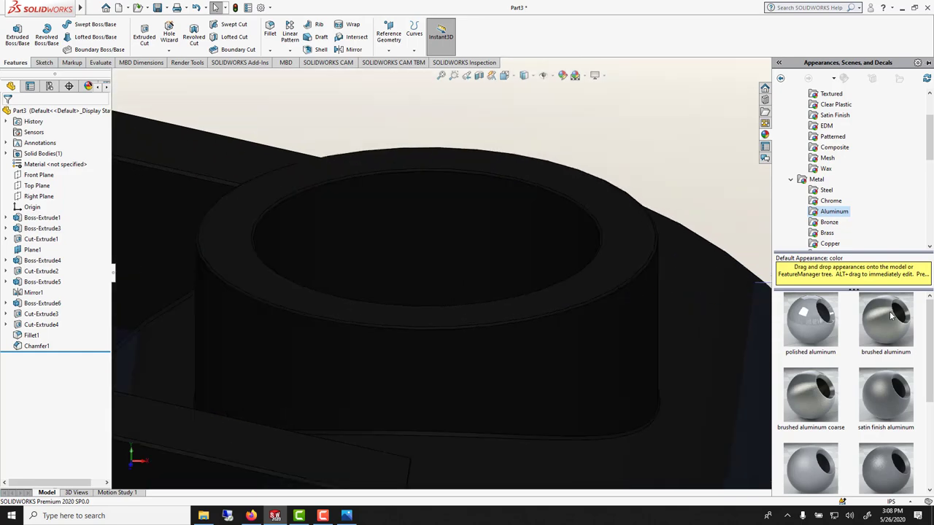
mouse_move(890, 315)
left_mouse_down()
mouse_move(810, 321)
mouse_move(616, 299)
left_mouse_up()
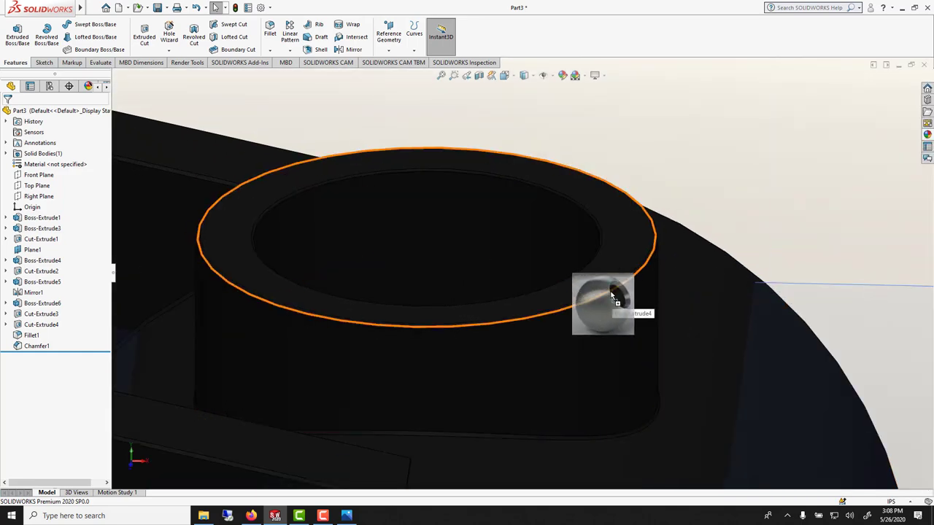
left_click_drag(612, 296, 611, 296)
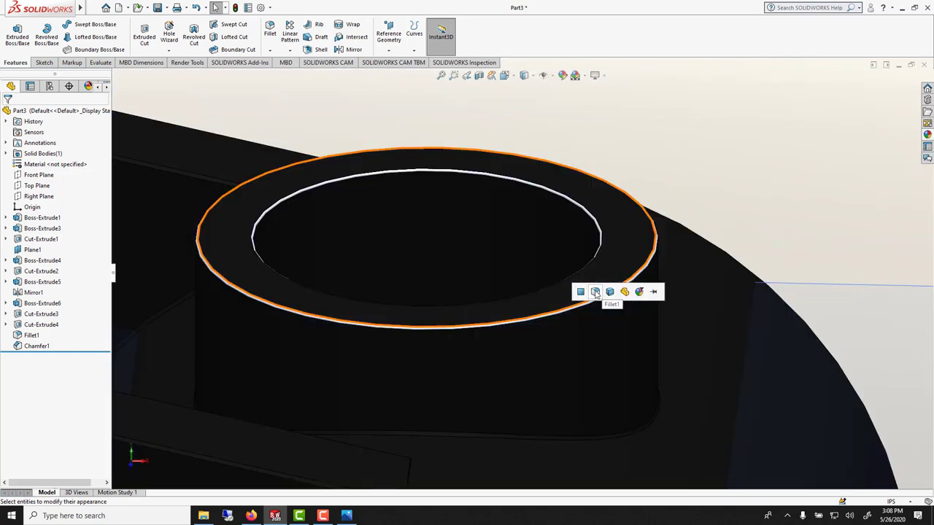
left_click(595, 293)
Step: Apply brushed aluminum to all Chamfer1 edges
scroll(609, 301, "up", 10)
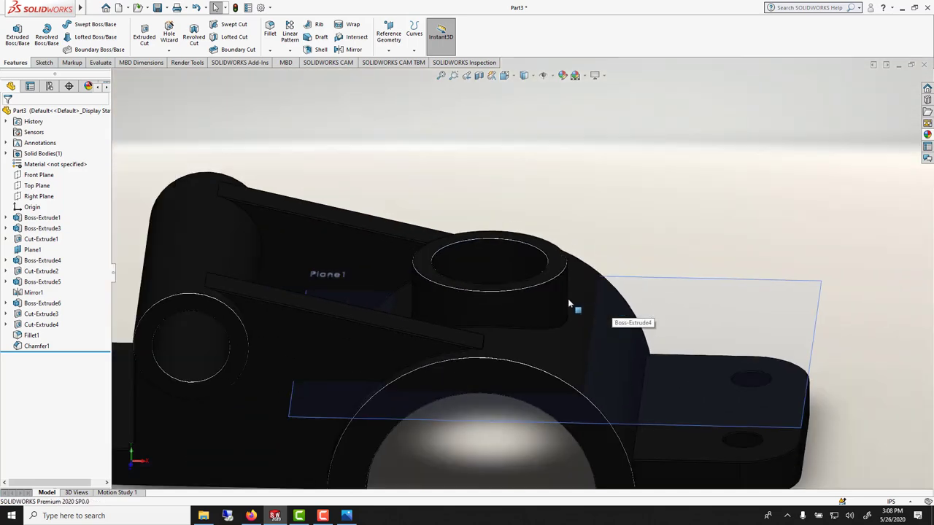
scroll(358, 298, "down", 10)
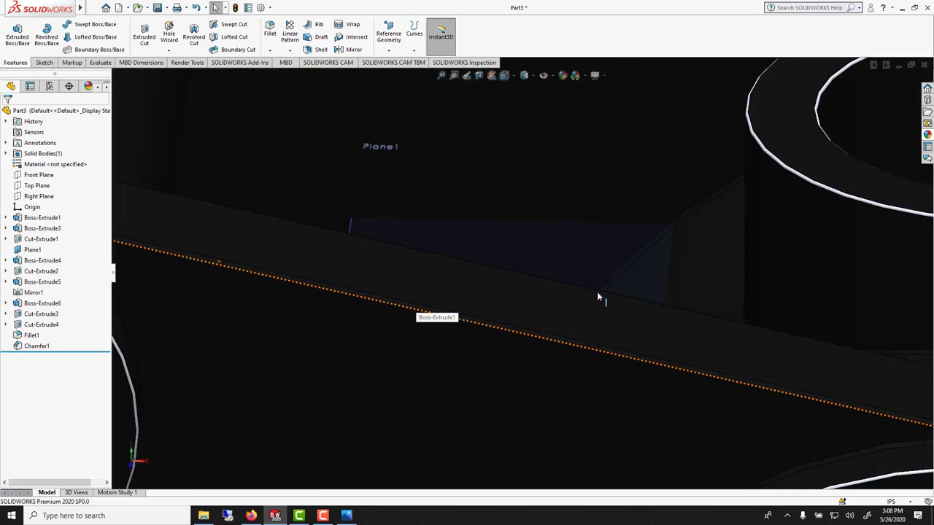
left_click(927, 134)
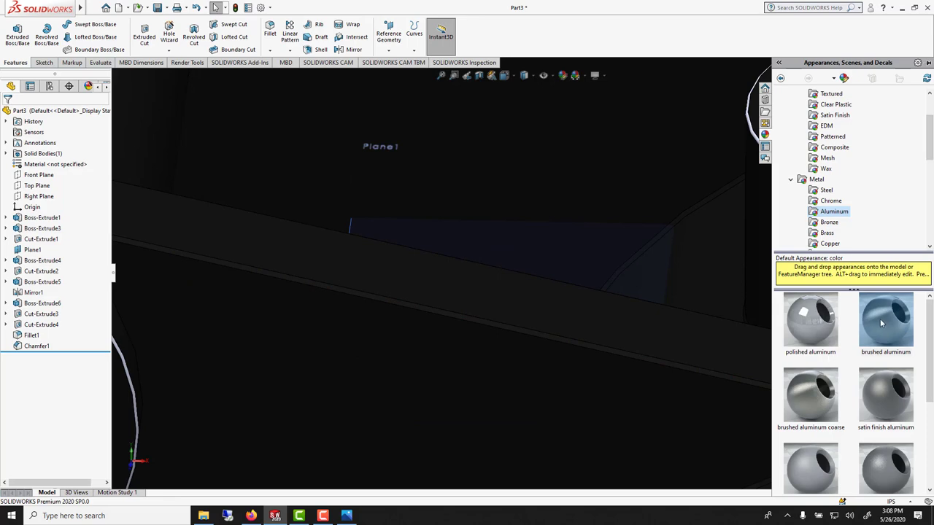
left_click_drag(885, 321, 704, 374)
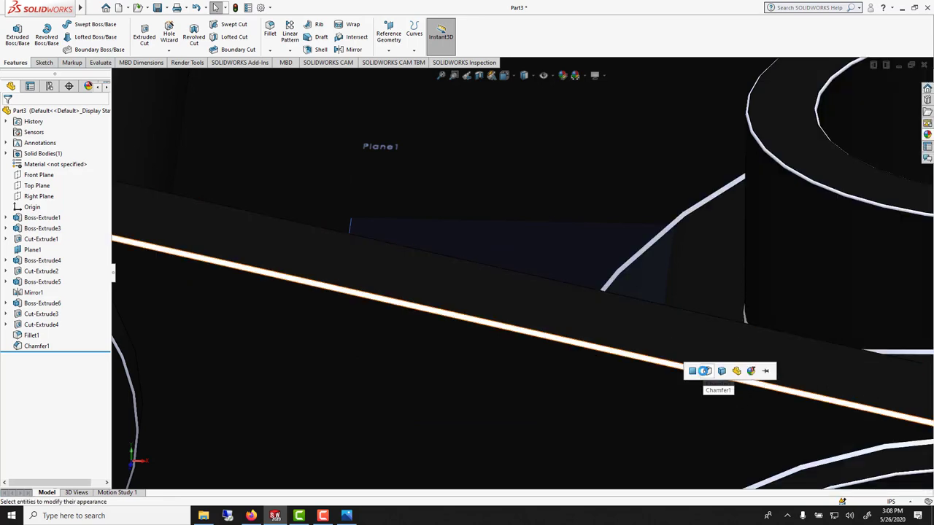
left_click(706, 371)
Step: Turn on Perspective in the View Settings
scroll(700, 369, "up", 10)
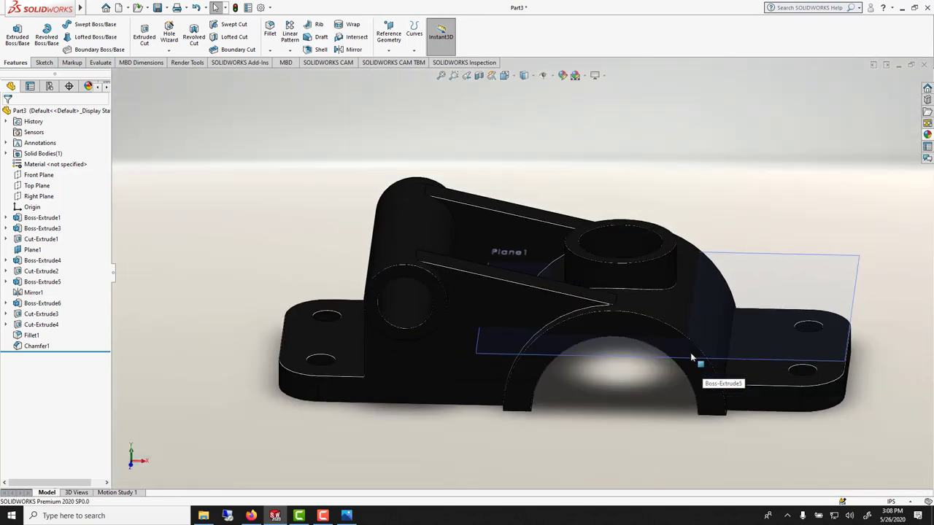
scroll(692, 354, "down", 2)
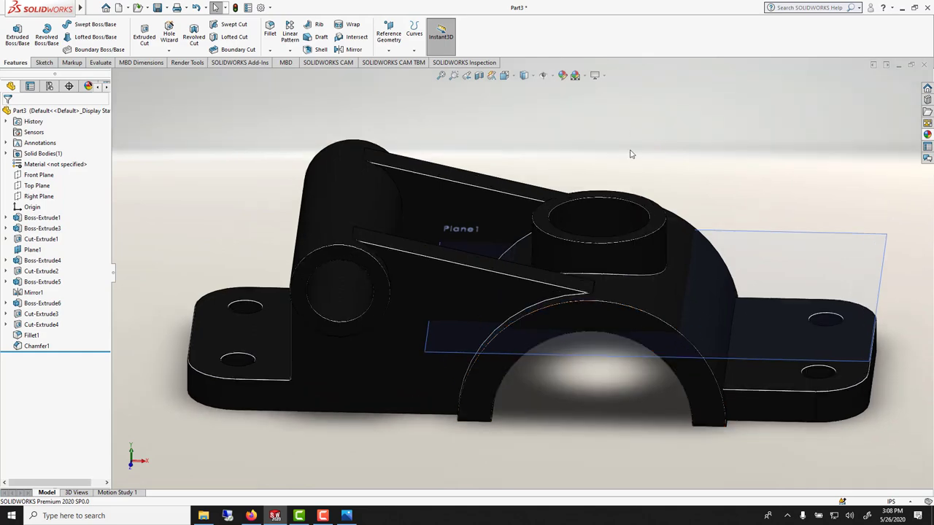
scroll(632, 157, "down", 3)
scroll(423, 215, "up", 6)
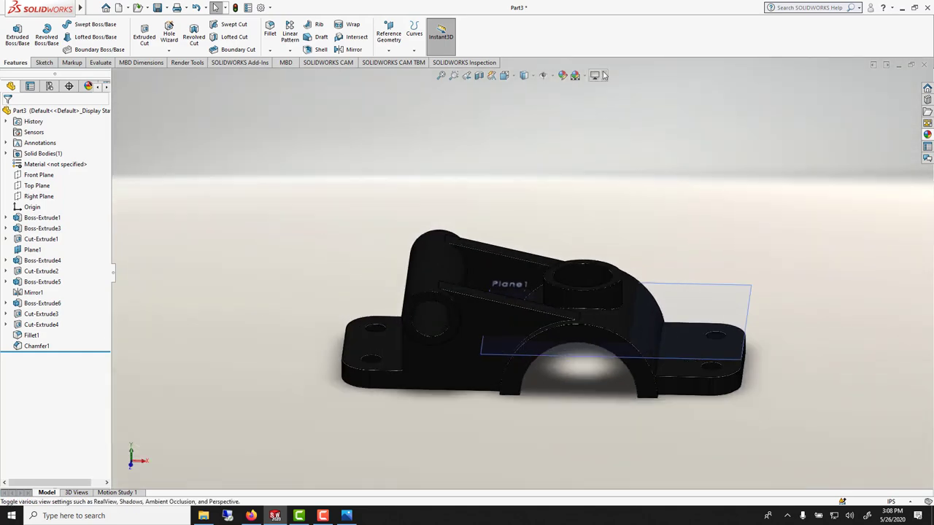
left_click(605, 76)
left_click(626, 112)
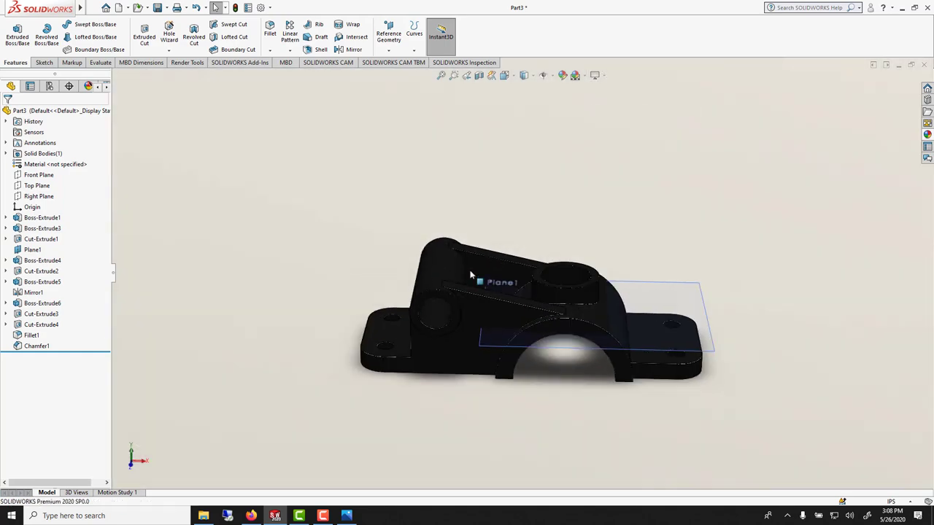
scroll(540, 230, "down", 3)
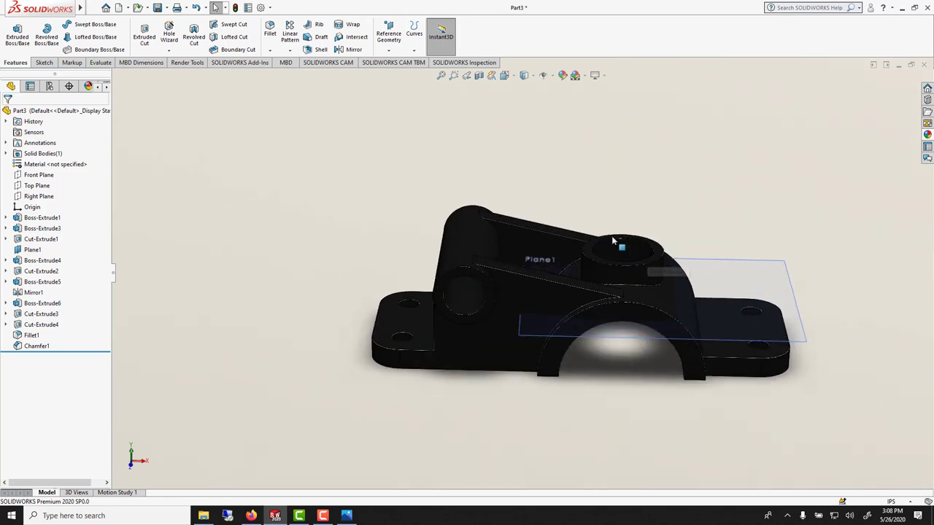
Step: Open the PhotoView 360 preview, offset the floor to the geometry and rotate the environment to 72°
left_click(187, 62)
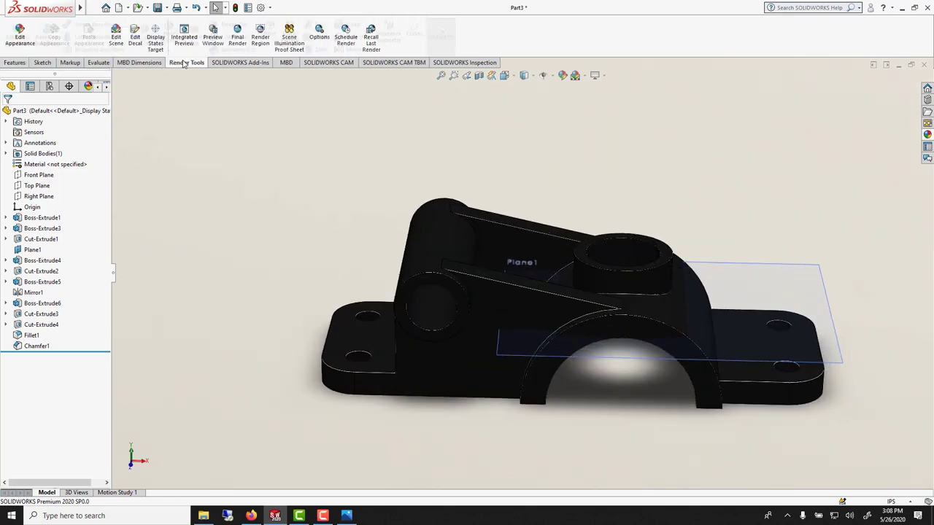
left_click(213, 40)
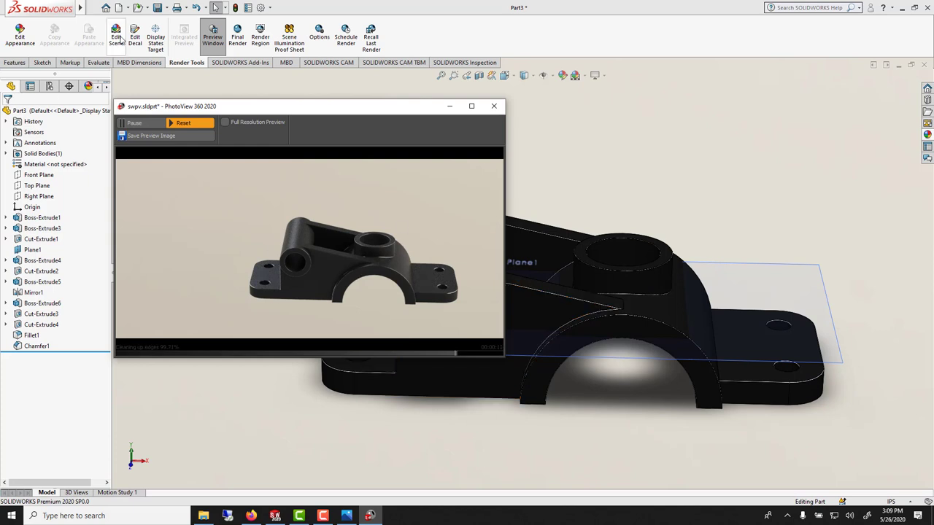
left_click(116, 38)
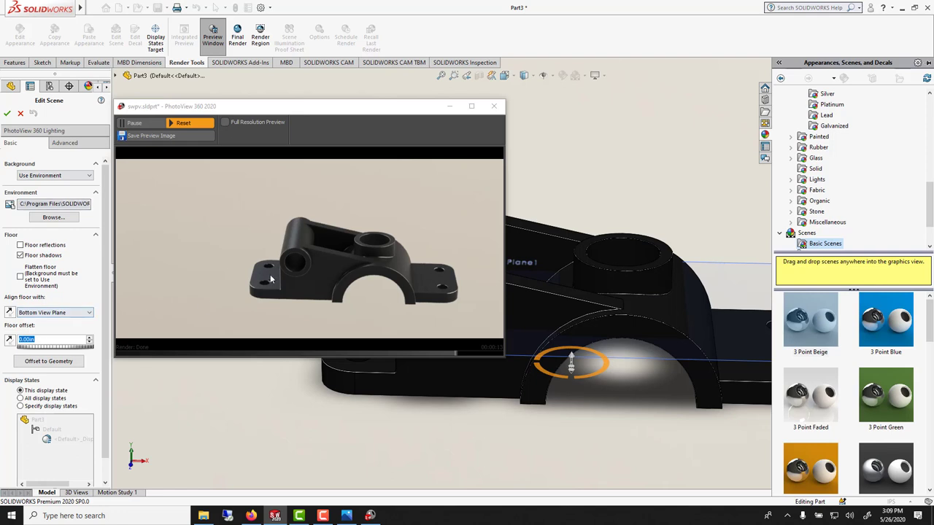
left_click(48, 362)
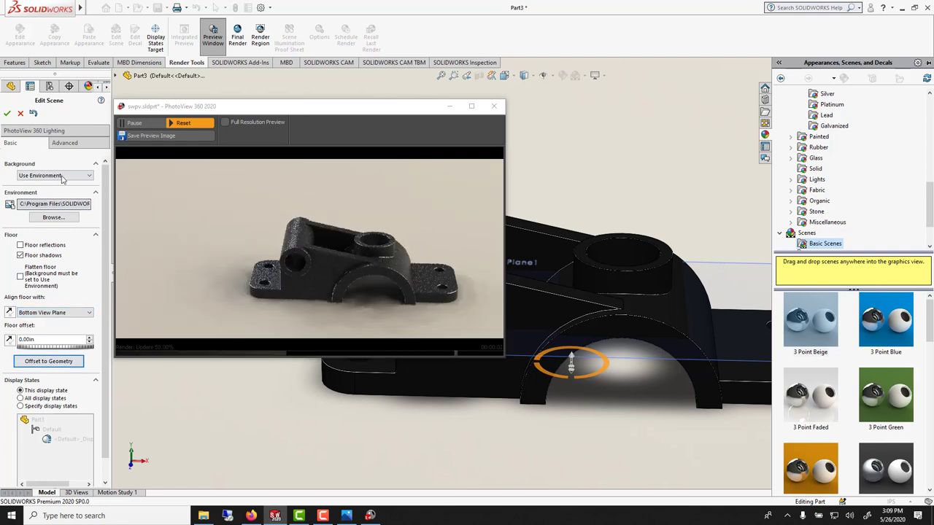
left_click(63, 144)
left_click_drag(28, 316, 40, 318)
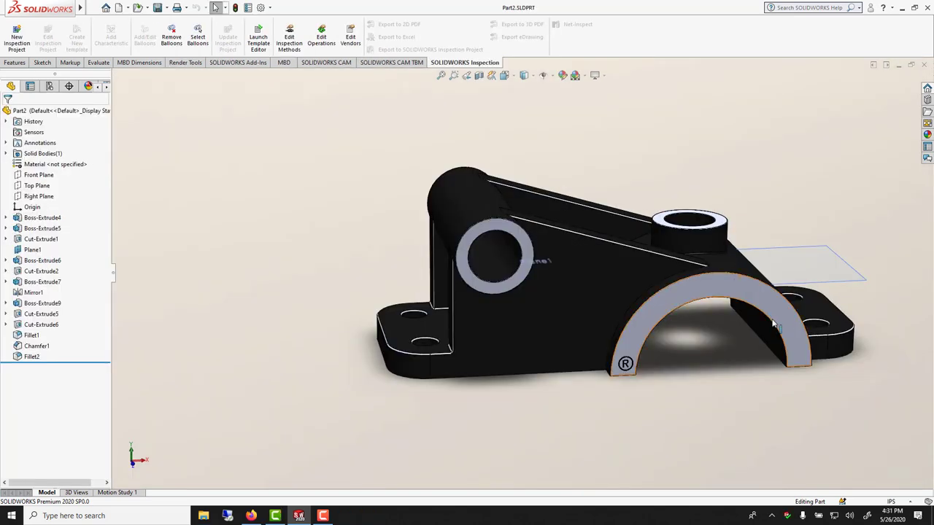
Step: Drag the Registered Trade Mark decal from the decals library onto the arch face
scroll(732, 326, "up", 2)
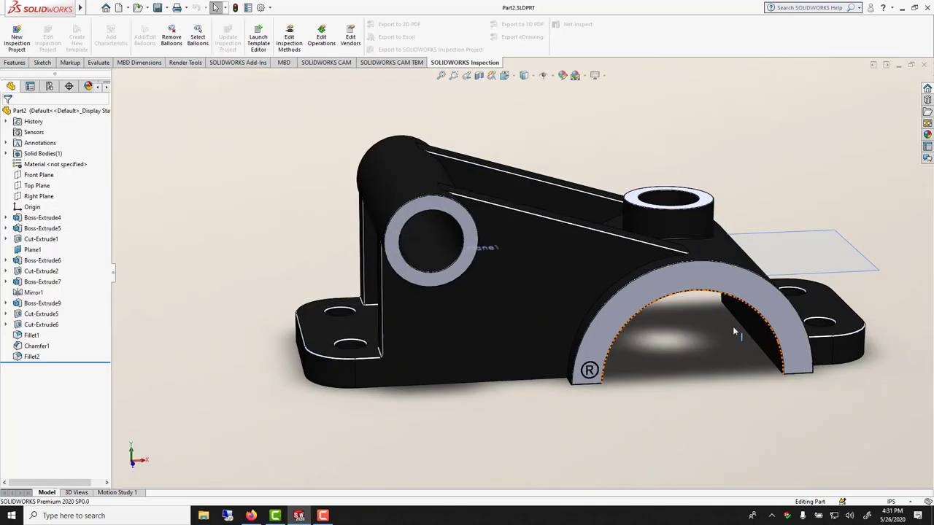
scroll(723, 327, "up", 2)
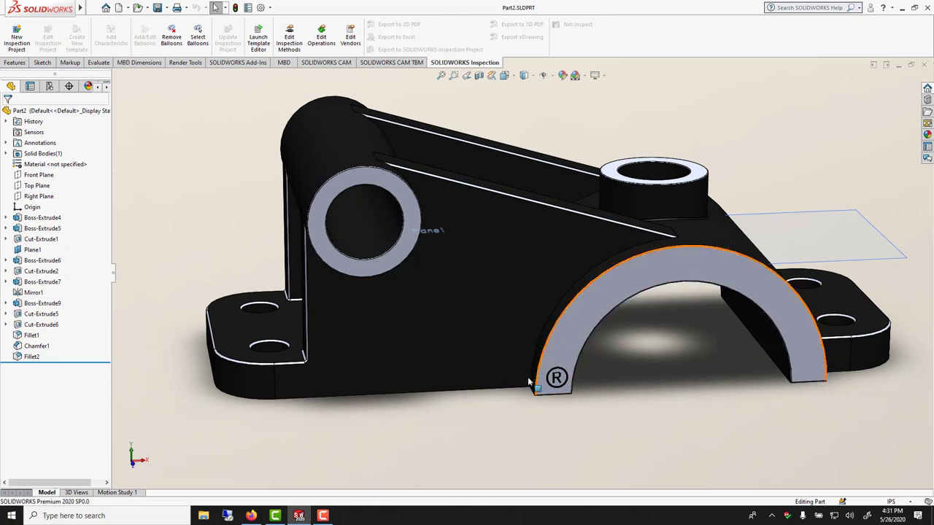
left_click(927, 136)
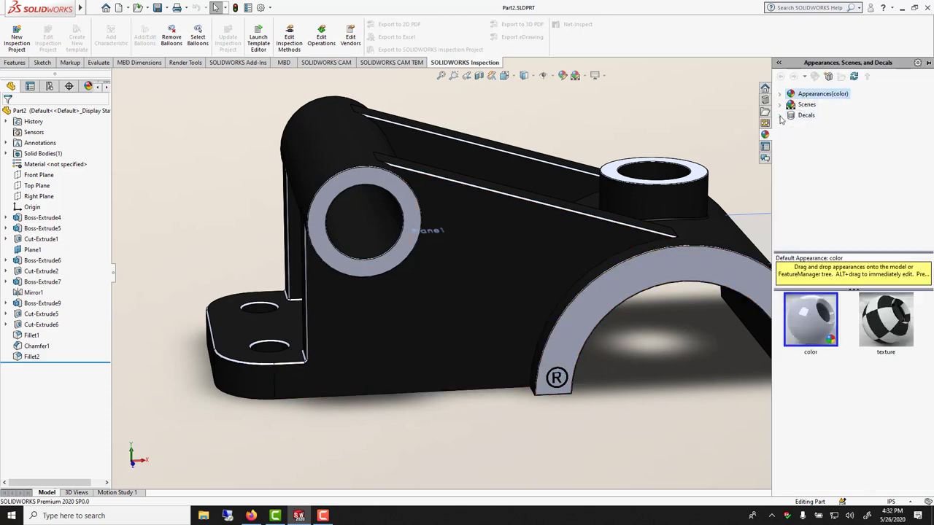
left_click(806, 116)
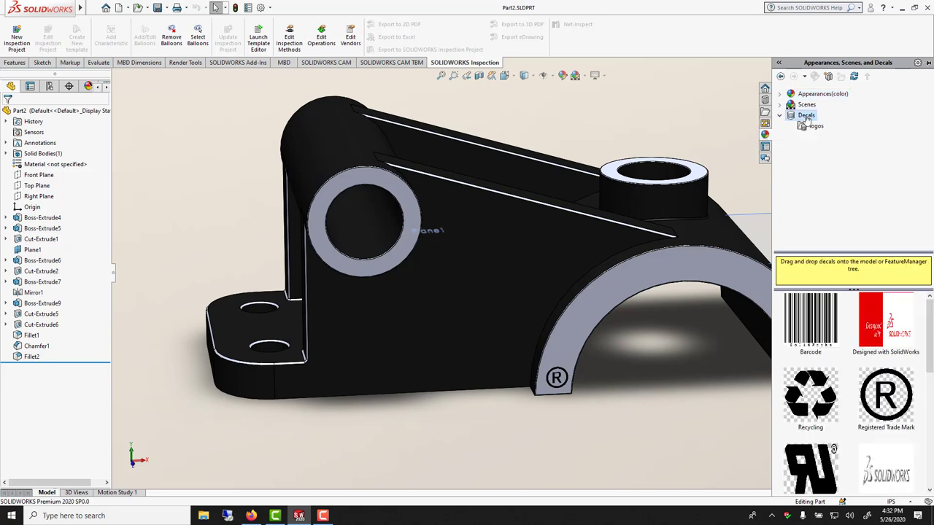
left_click(813, 127)
left_click(805, 116)
left_click_drag(929, 365, 929, 387)
left_click(894, 340)
mouse_move(892, 334)
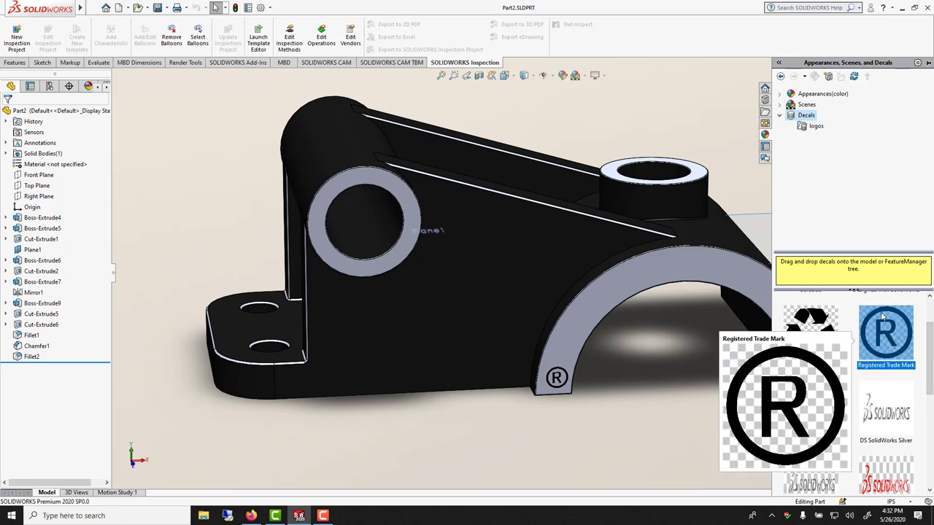
left_click_drag(890, 344, 616, 295)
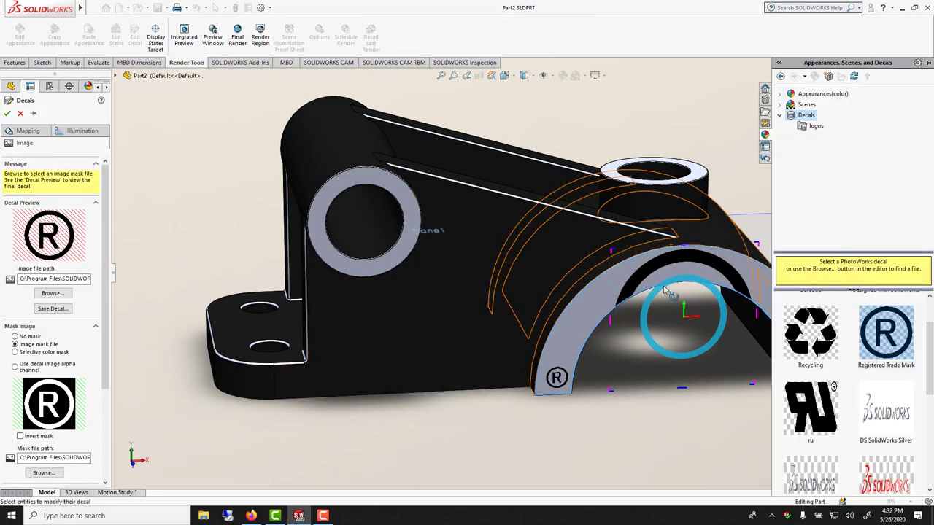
Step: Slide, shrink and rotate the ® decal on the arch face, then accept it
left_click_drag(37, 278, 114, 288)
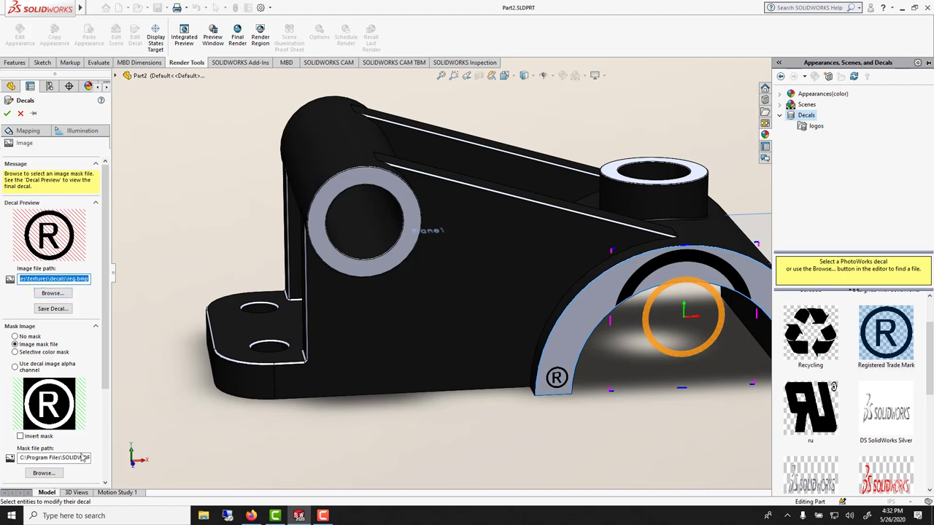
left_click_drag(78, 458, 103, 459)
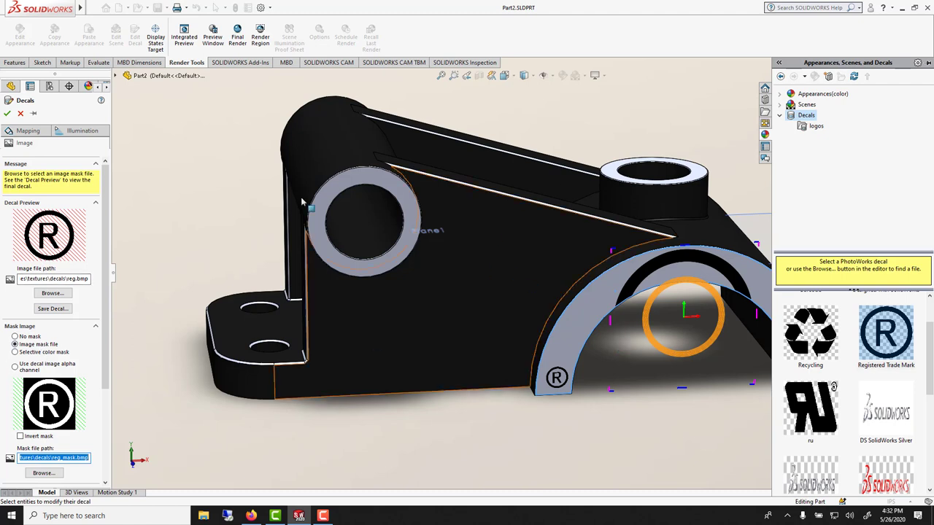
left_click_drag(695, 318, 675, 275)
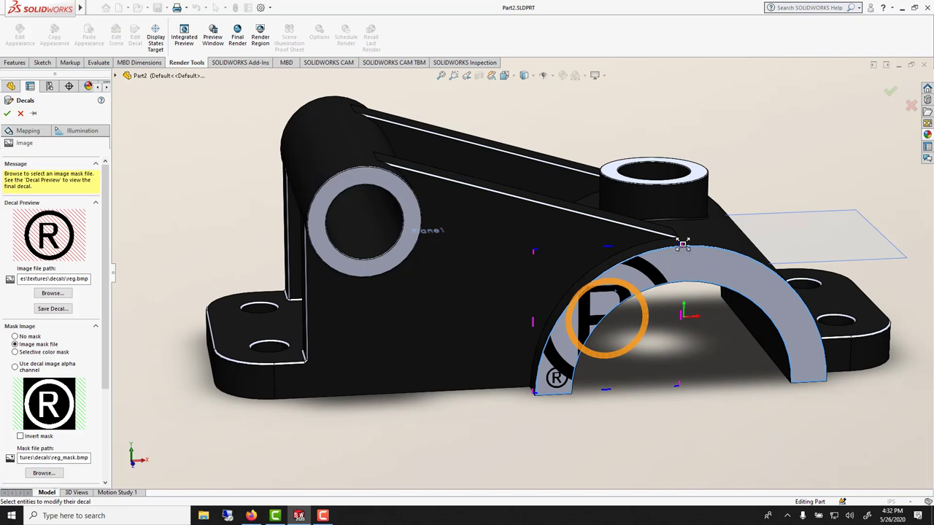
left_click_drag(681, 245, 595, 310)
left_click_drag(617, 278, 591, 289)
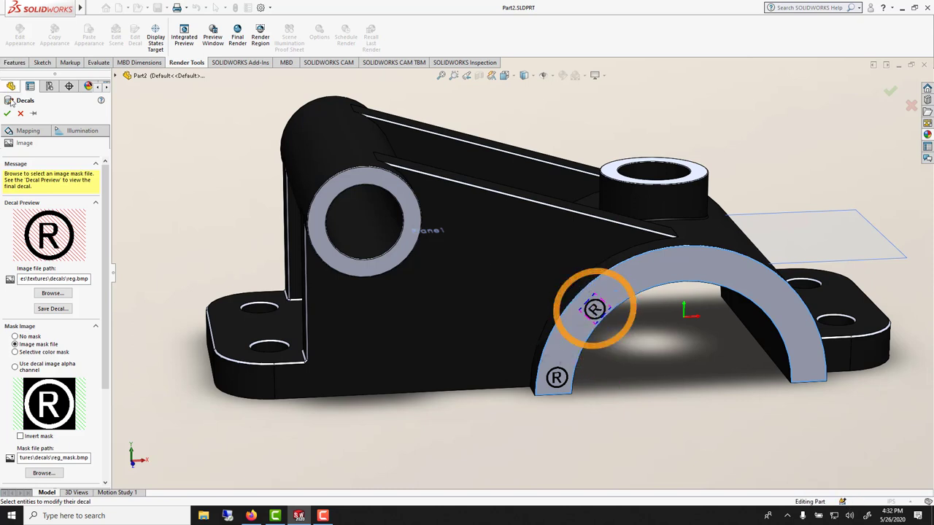
left_click(8, 113)
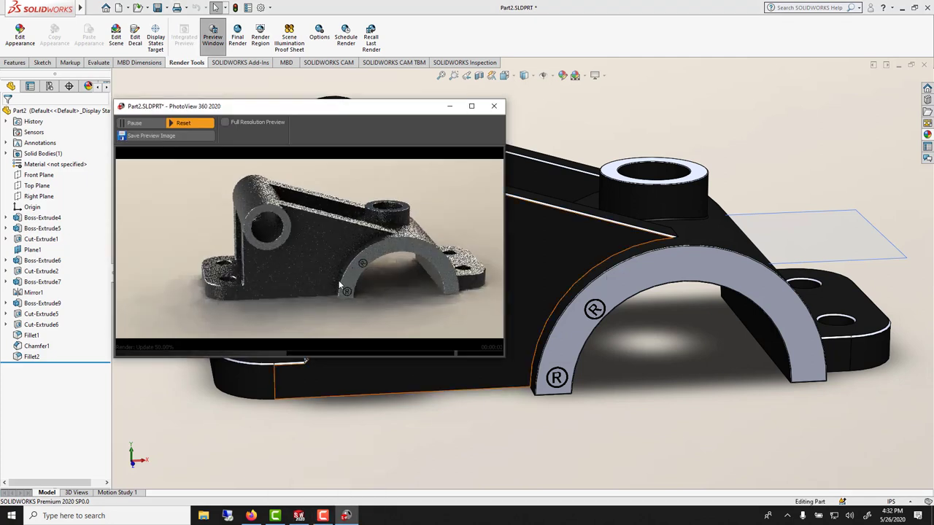
scroll(640, 352, "down", 5)
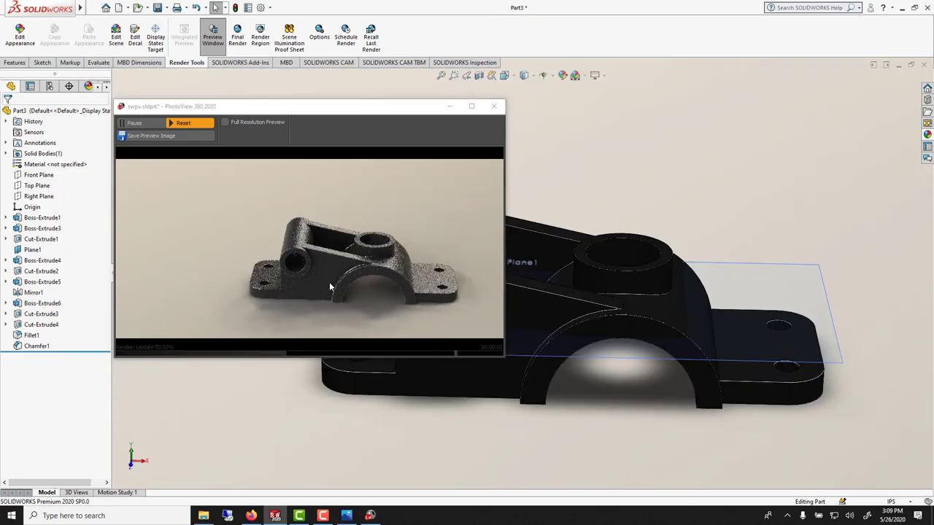
Step: Enable Contour/Cartoon Rendering in the PhotoView 360 options with a light grey line colour
left_click(319, 37)
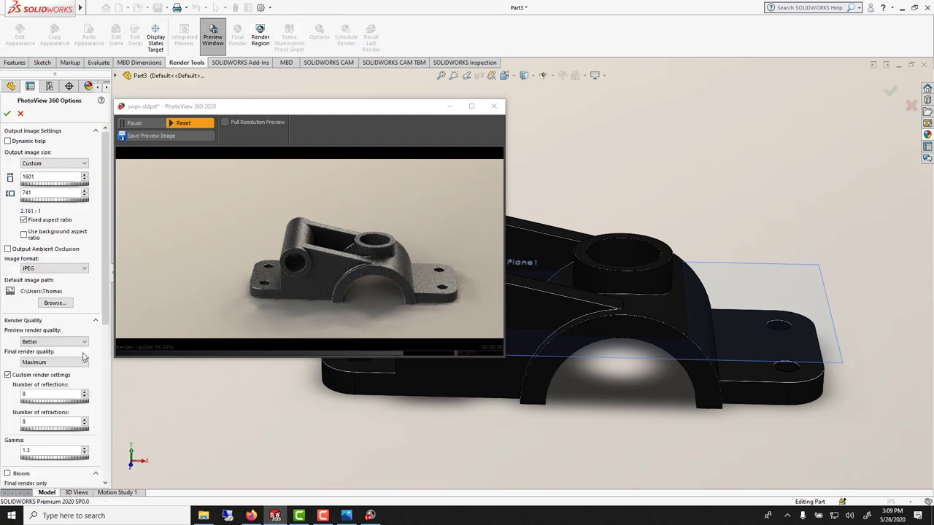
scroll(108, 317, "down", 5)
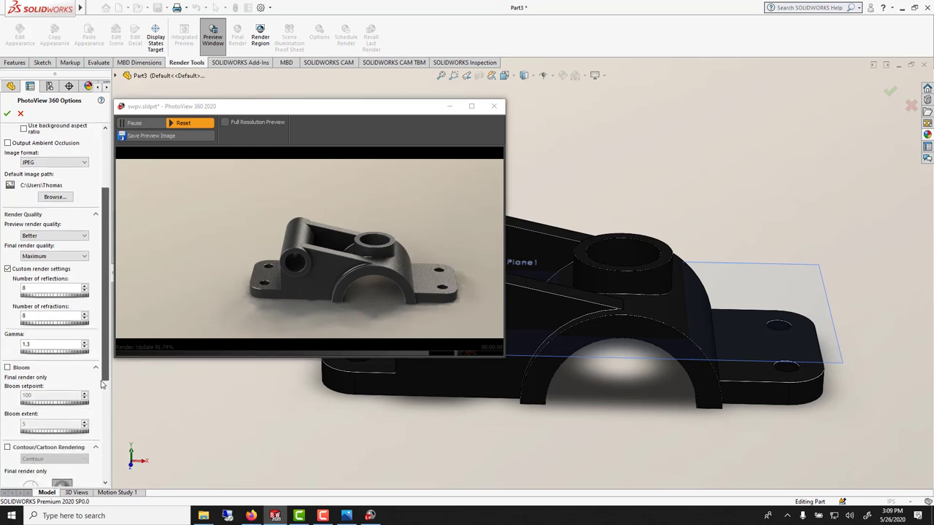
left_click(7, 334)
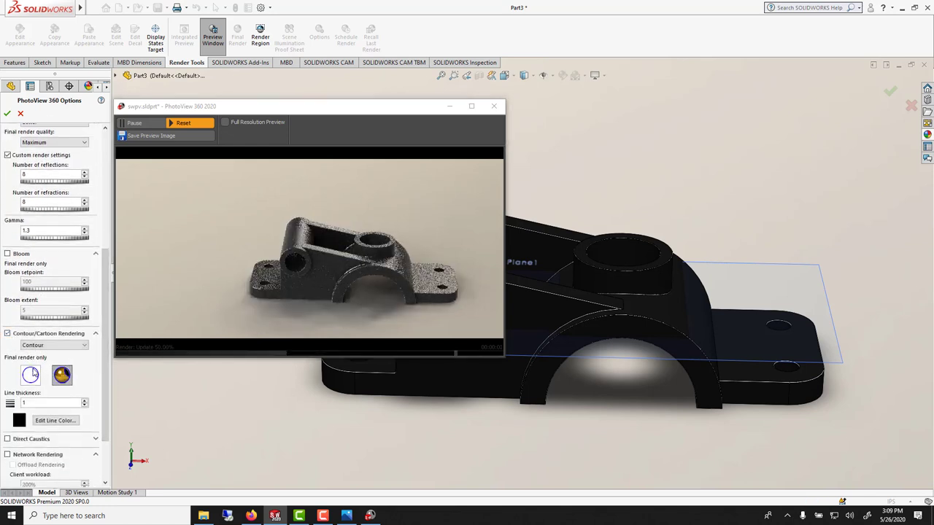
left_click(48, 420)
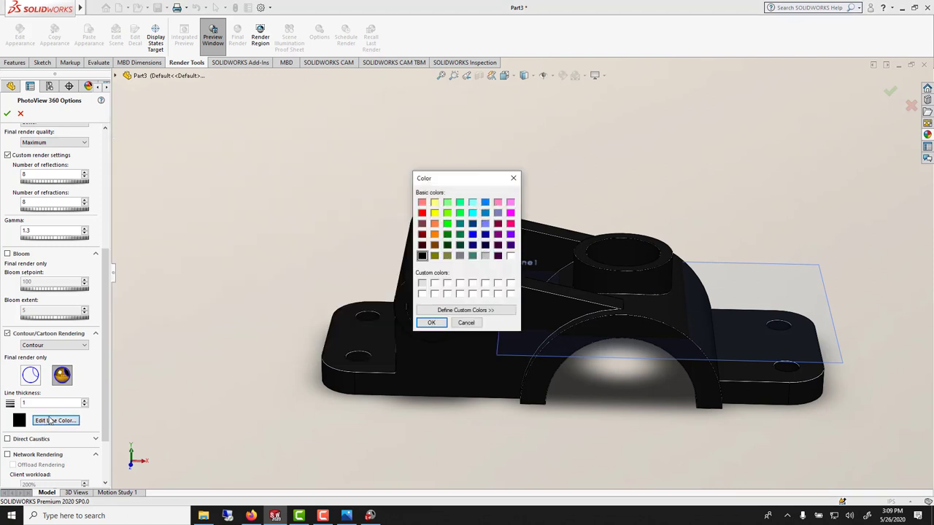
left_click(431, 323)
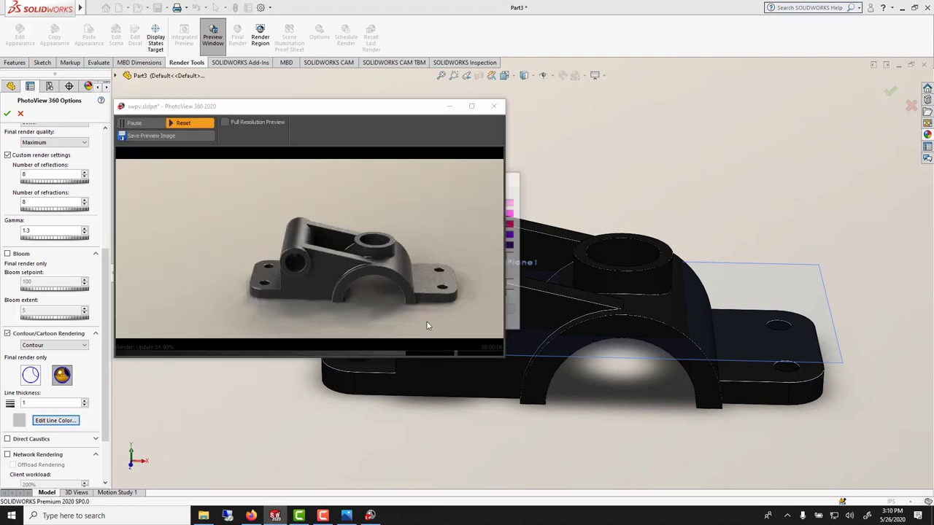
left_click(7, 114)
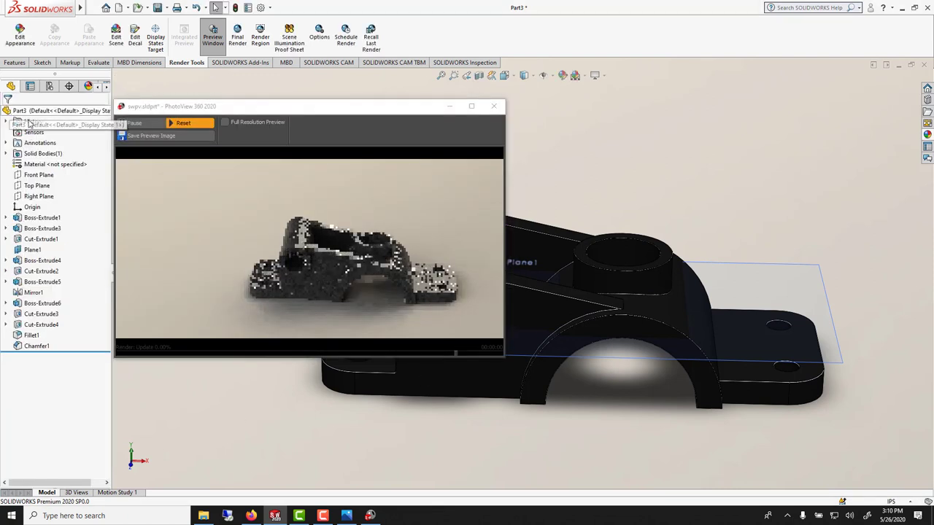
Step: Final-render the outlined black bracket, view it at 100%, and start saving it as Untitled.JPG
left_click(237, 37)
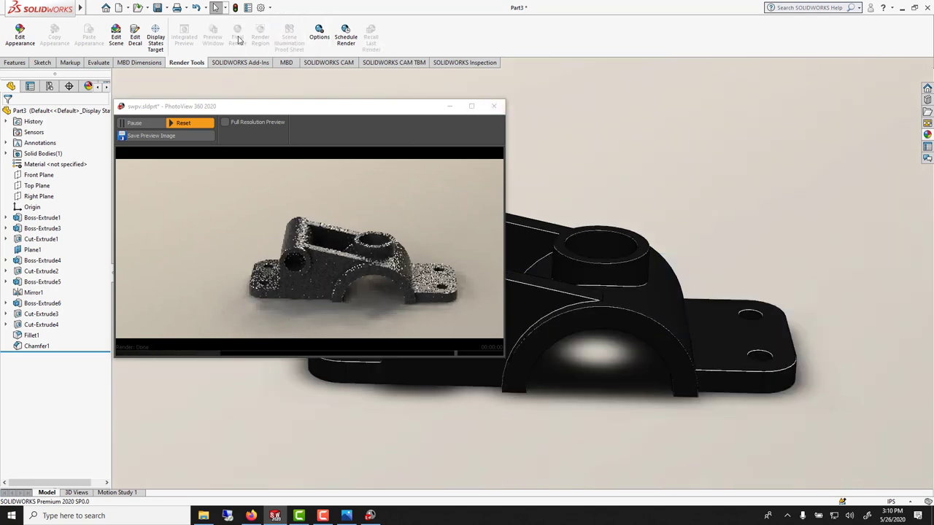
left_click_drag(245, 37, 323, 27)
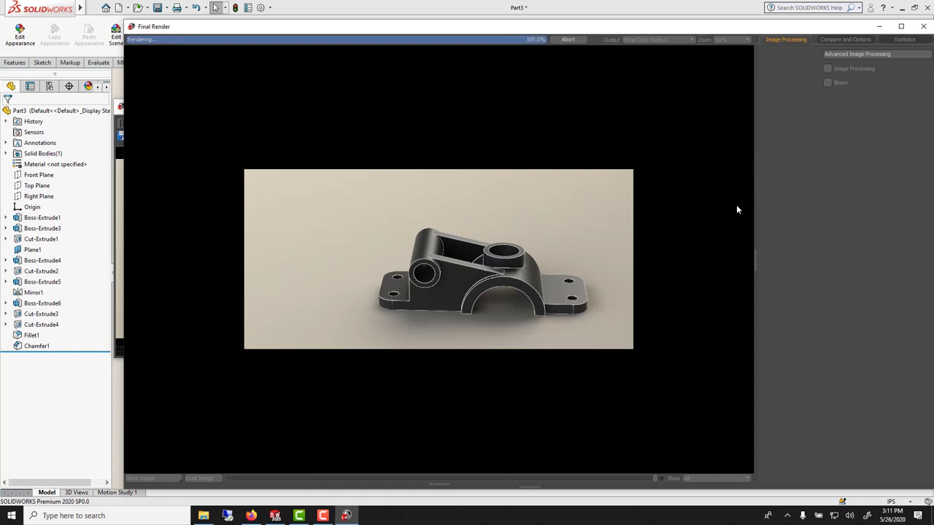
left_click(720, 40)
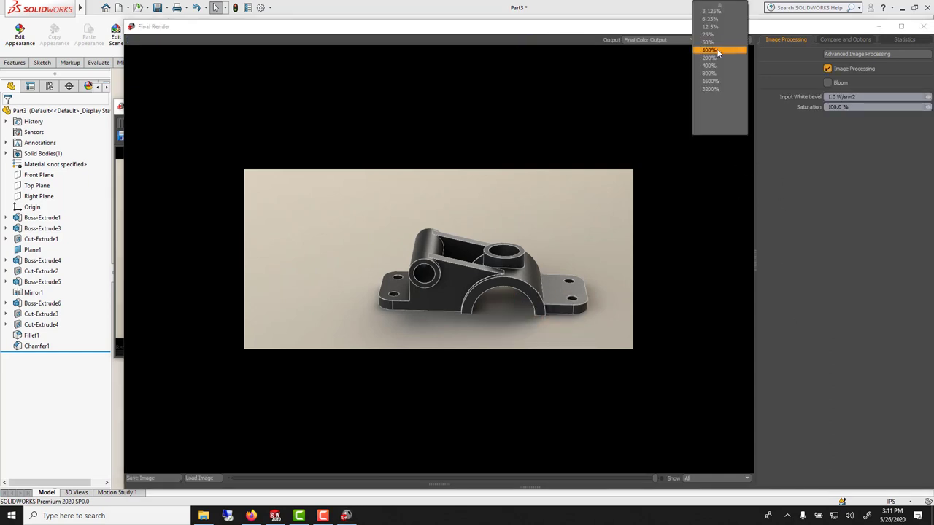
left_click(718, 50)
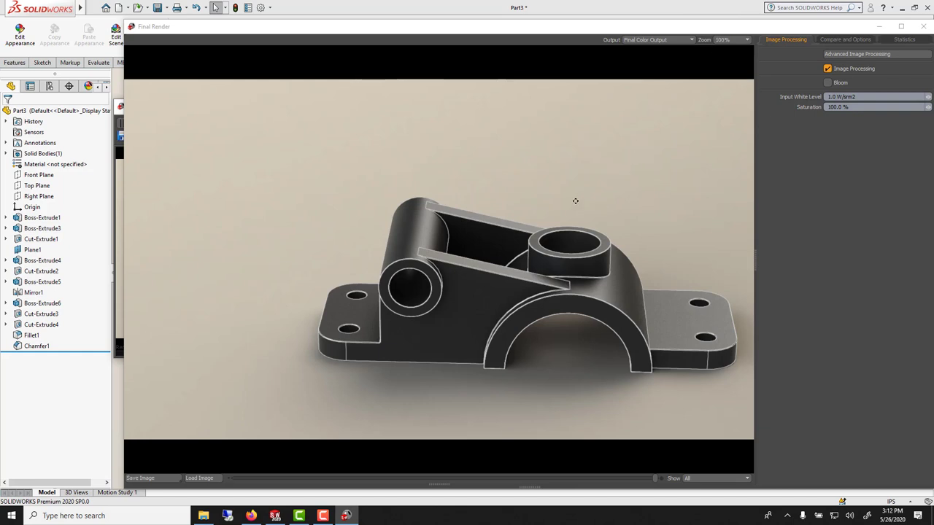
left_click(164, 476)
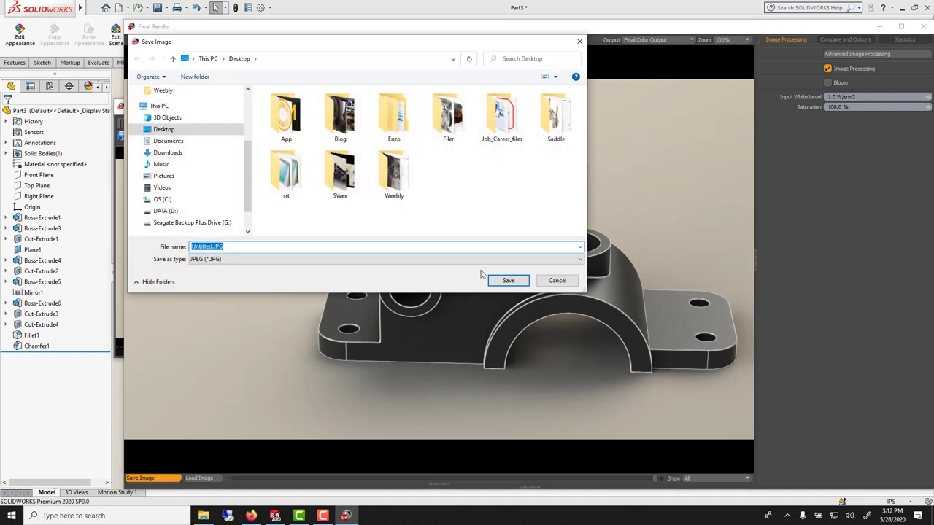